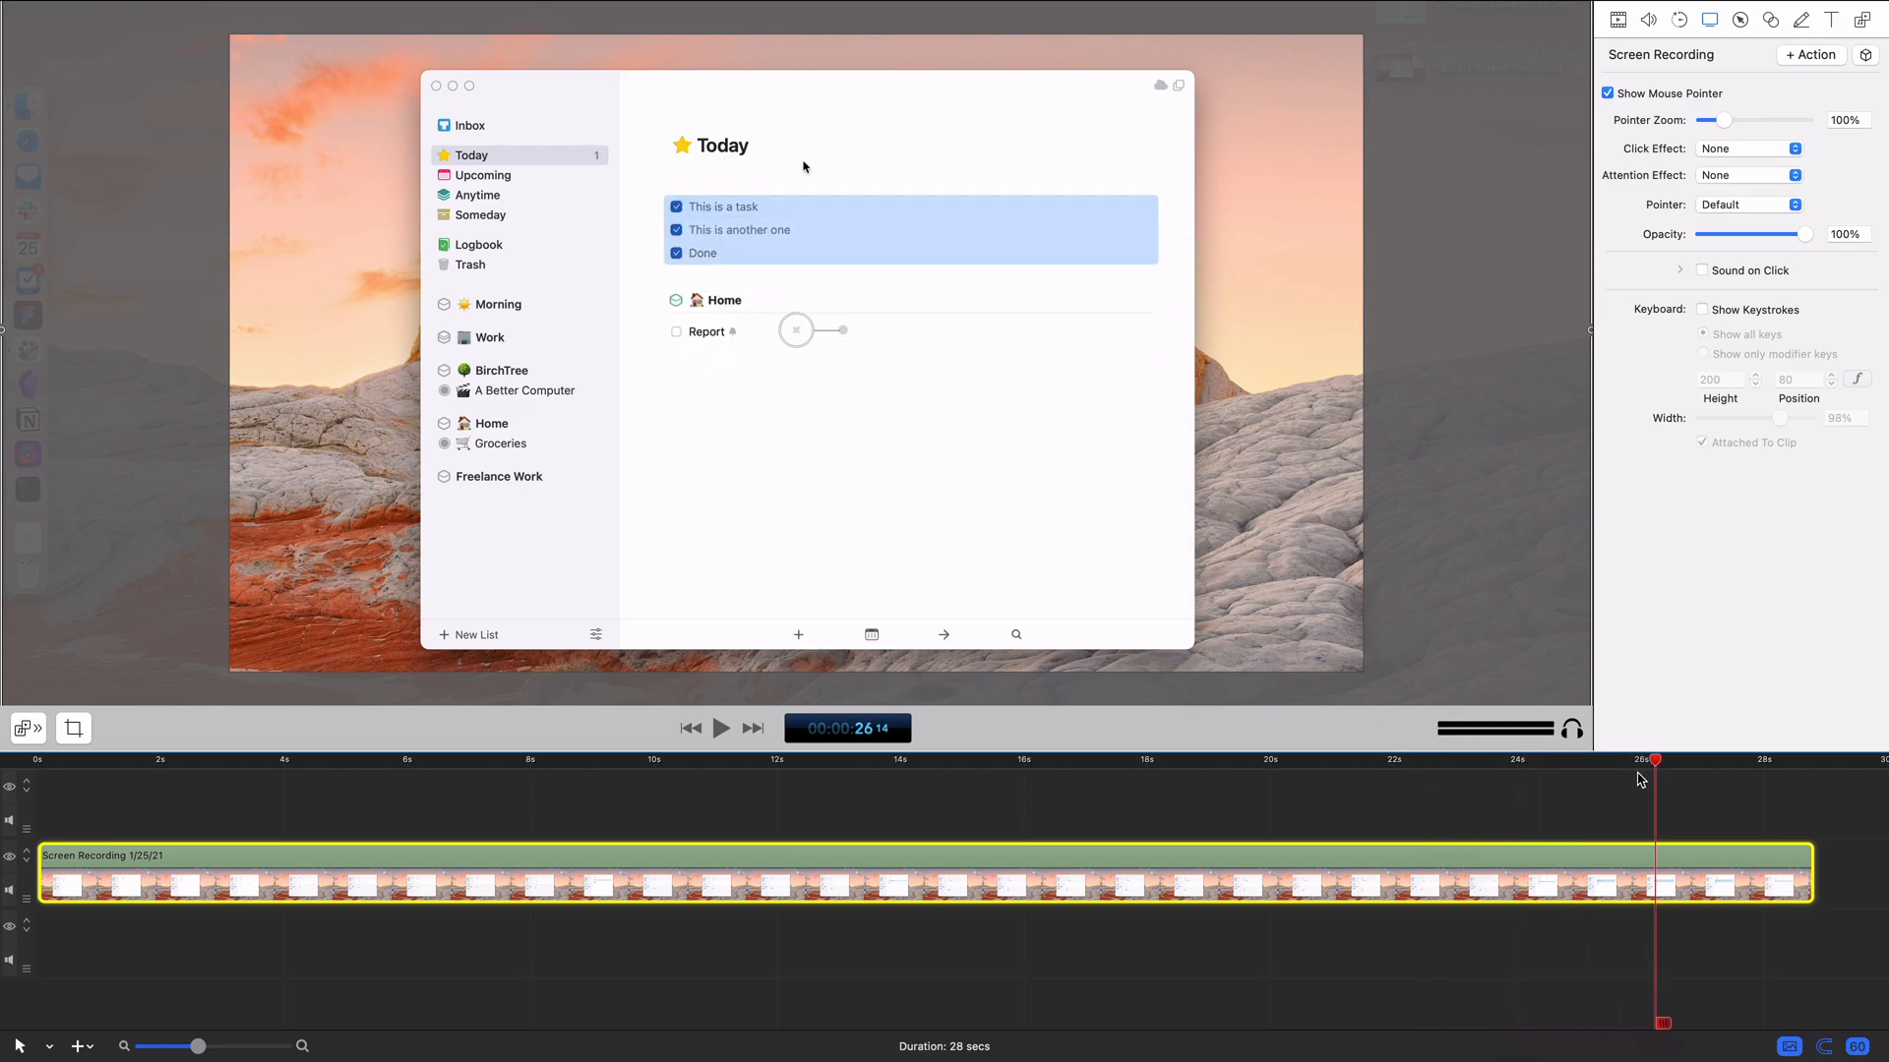
# Preview the last seconds of the screen recording with the mouse pointer hidden, and show the pointer again
pyautogui.press('space')
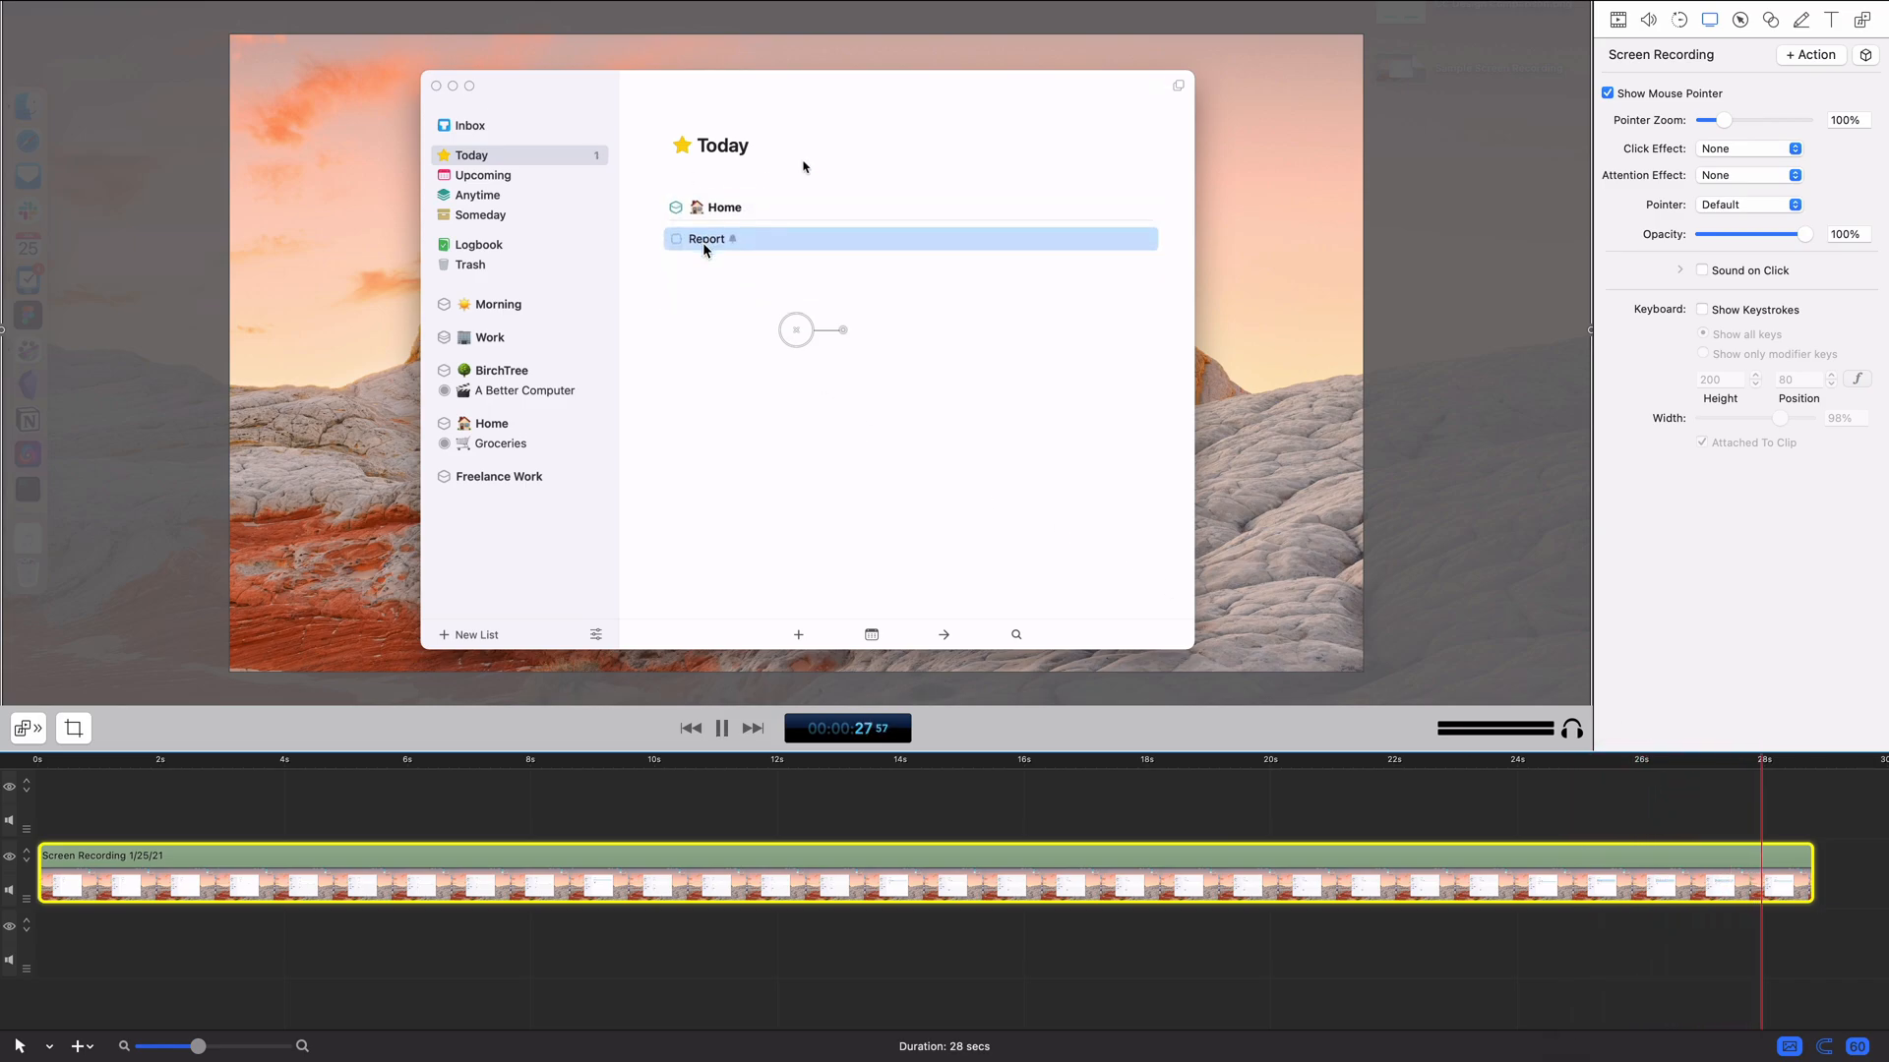
pyautogui.moveTo(1623, 771); pyautogui.dragTo(1577, 772)
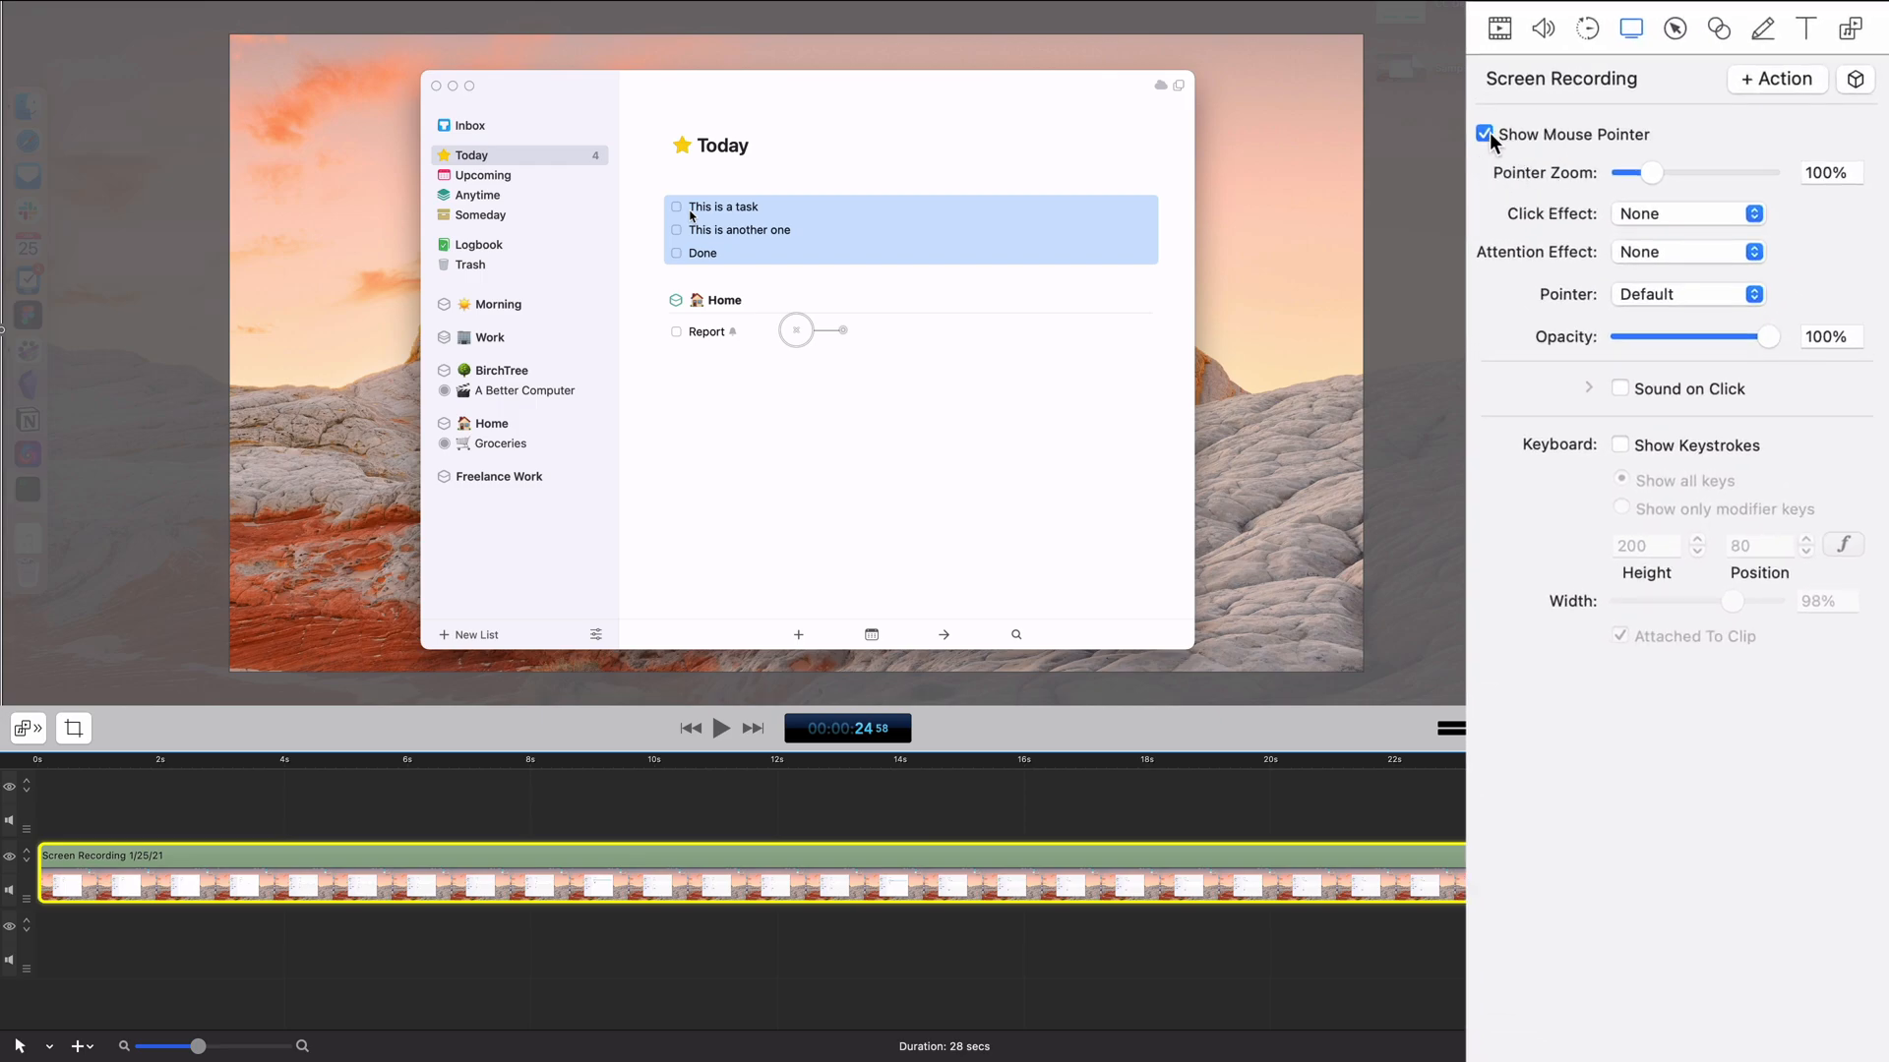
pyautogui.click(1483, 135)
pyautogui.moveTo(1338, 768); pyautogui.dragTo(1611, 777)
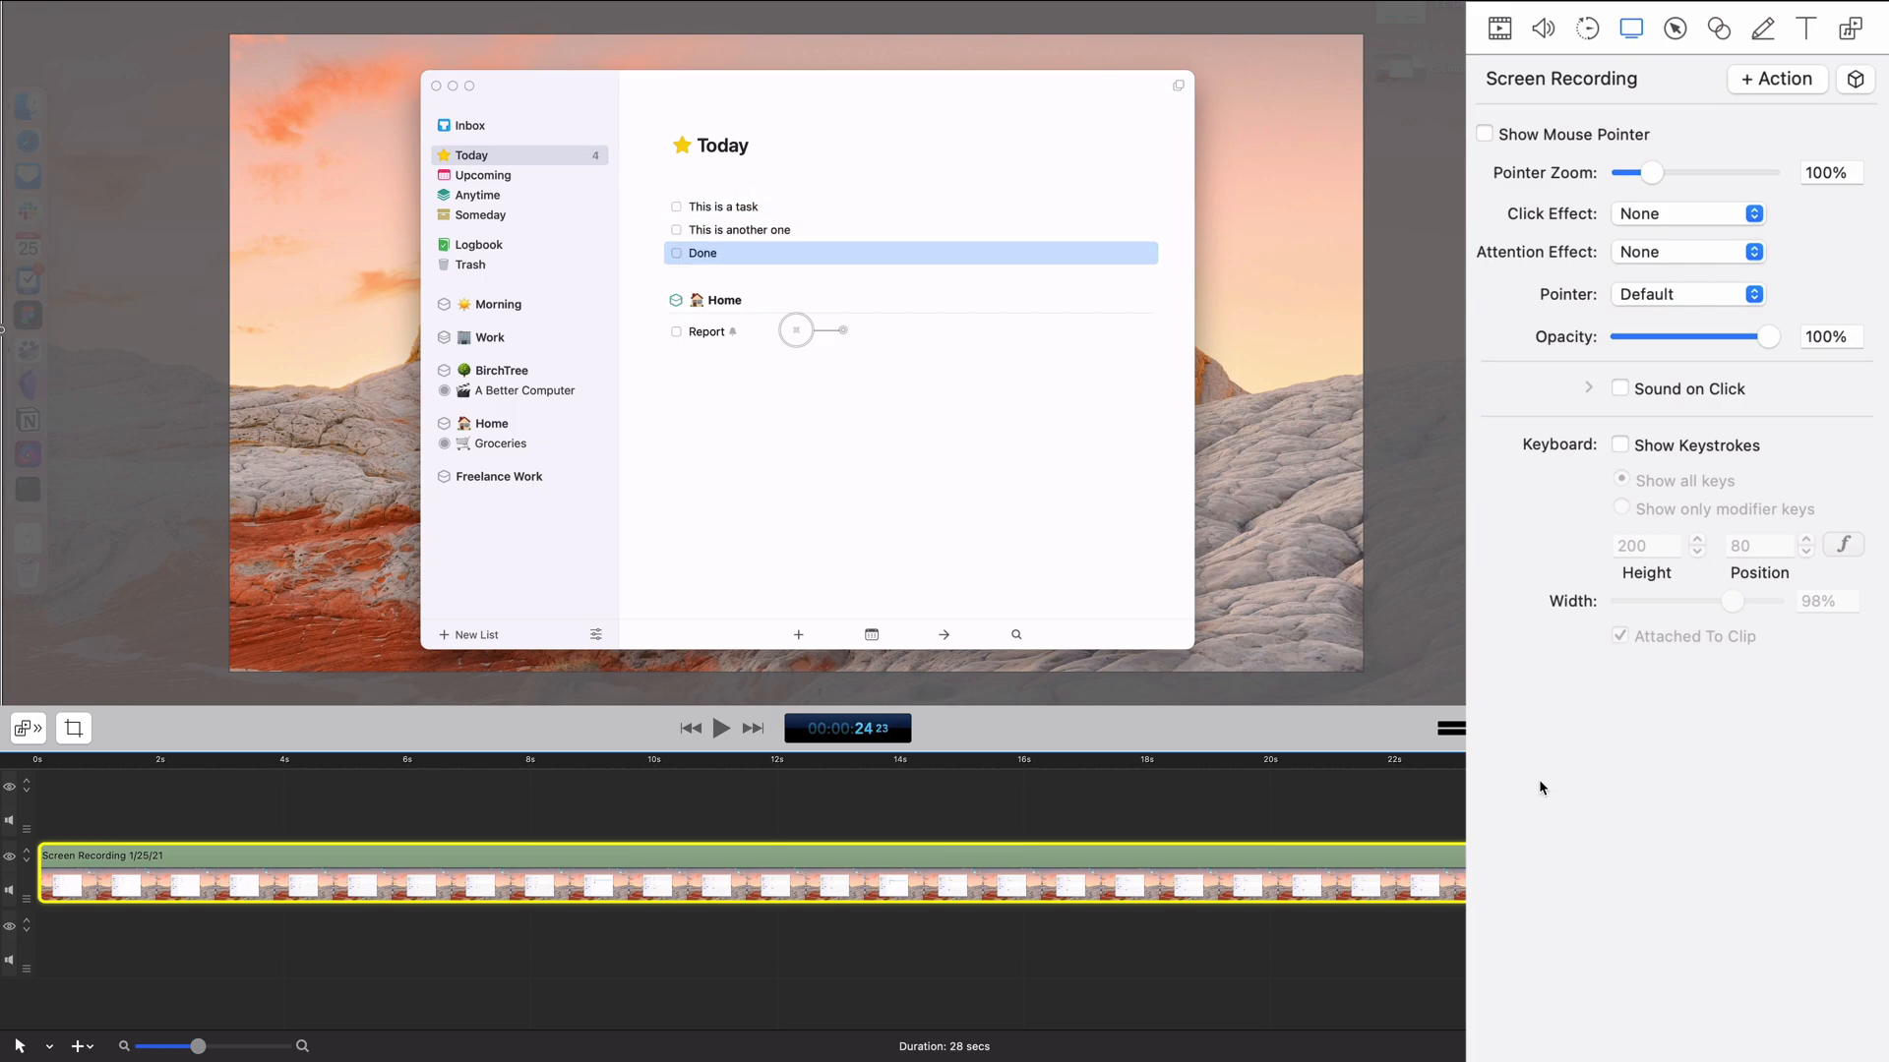
pyautogui.click(1484, 133)
# Try the pointer zoom at 500% and set it back to 100%
pyautogui.moveTo(1653, 173); pyautogui.dragTo(1794, 179)
pyautogui.click(1818, 182)
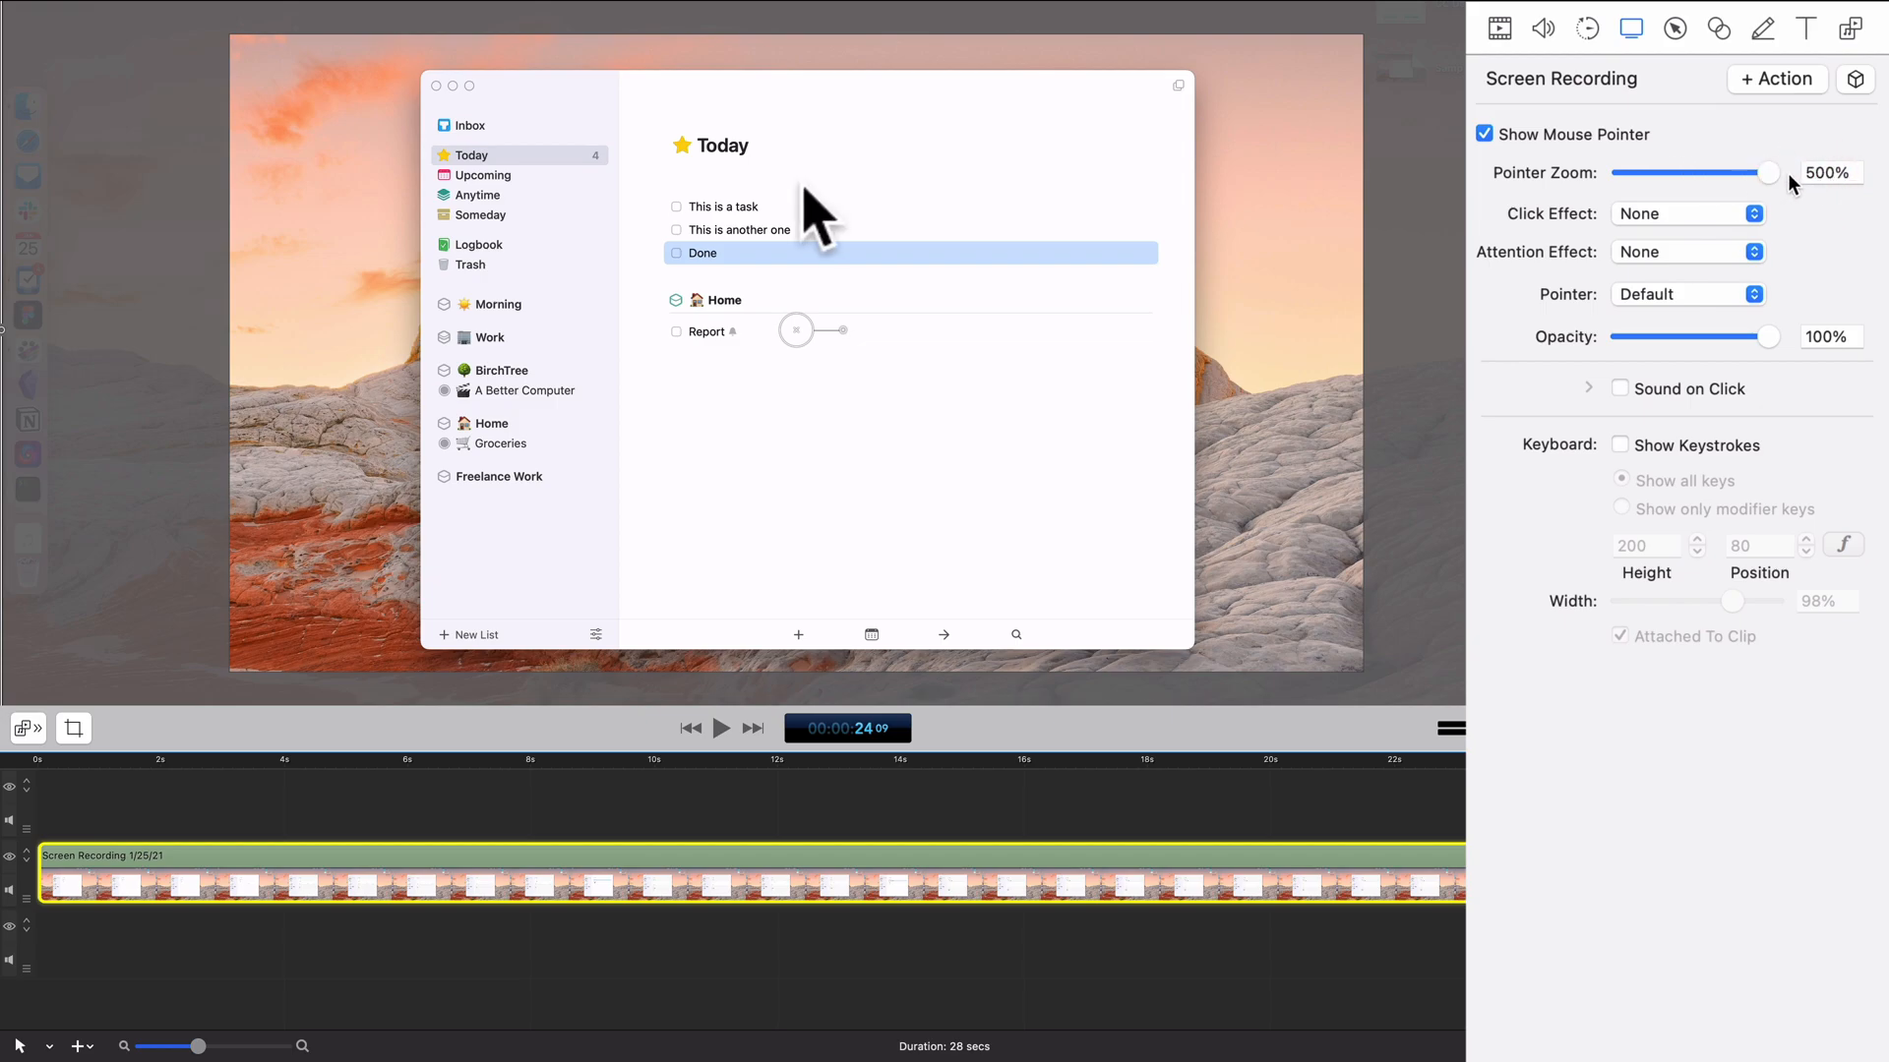
pyautogui.click(1808, 172)
pyautogui.write('100')
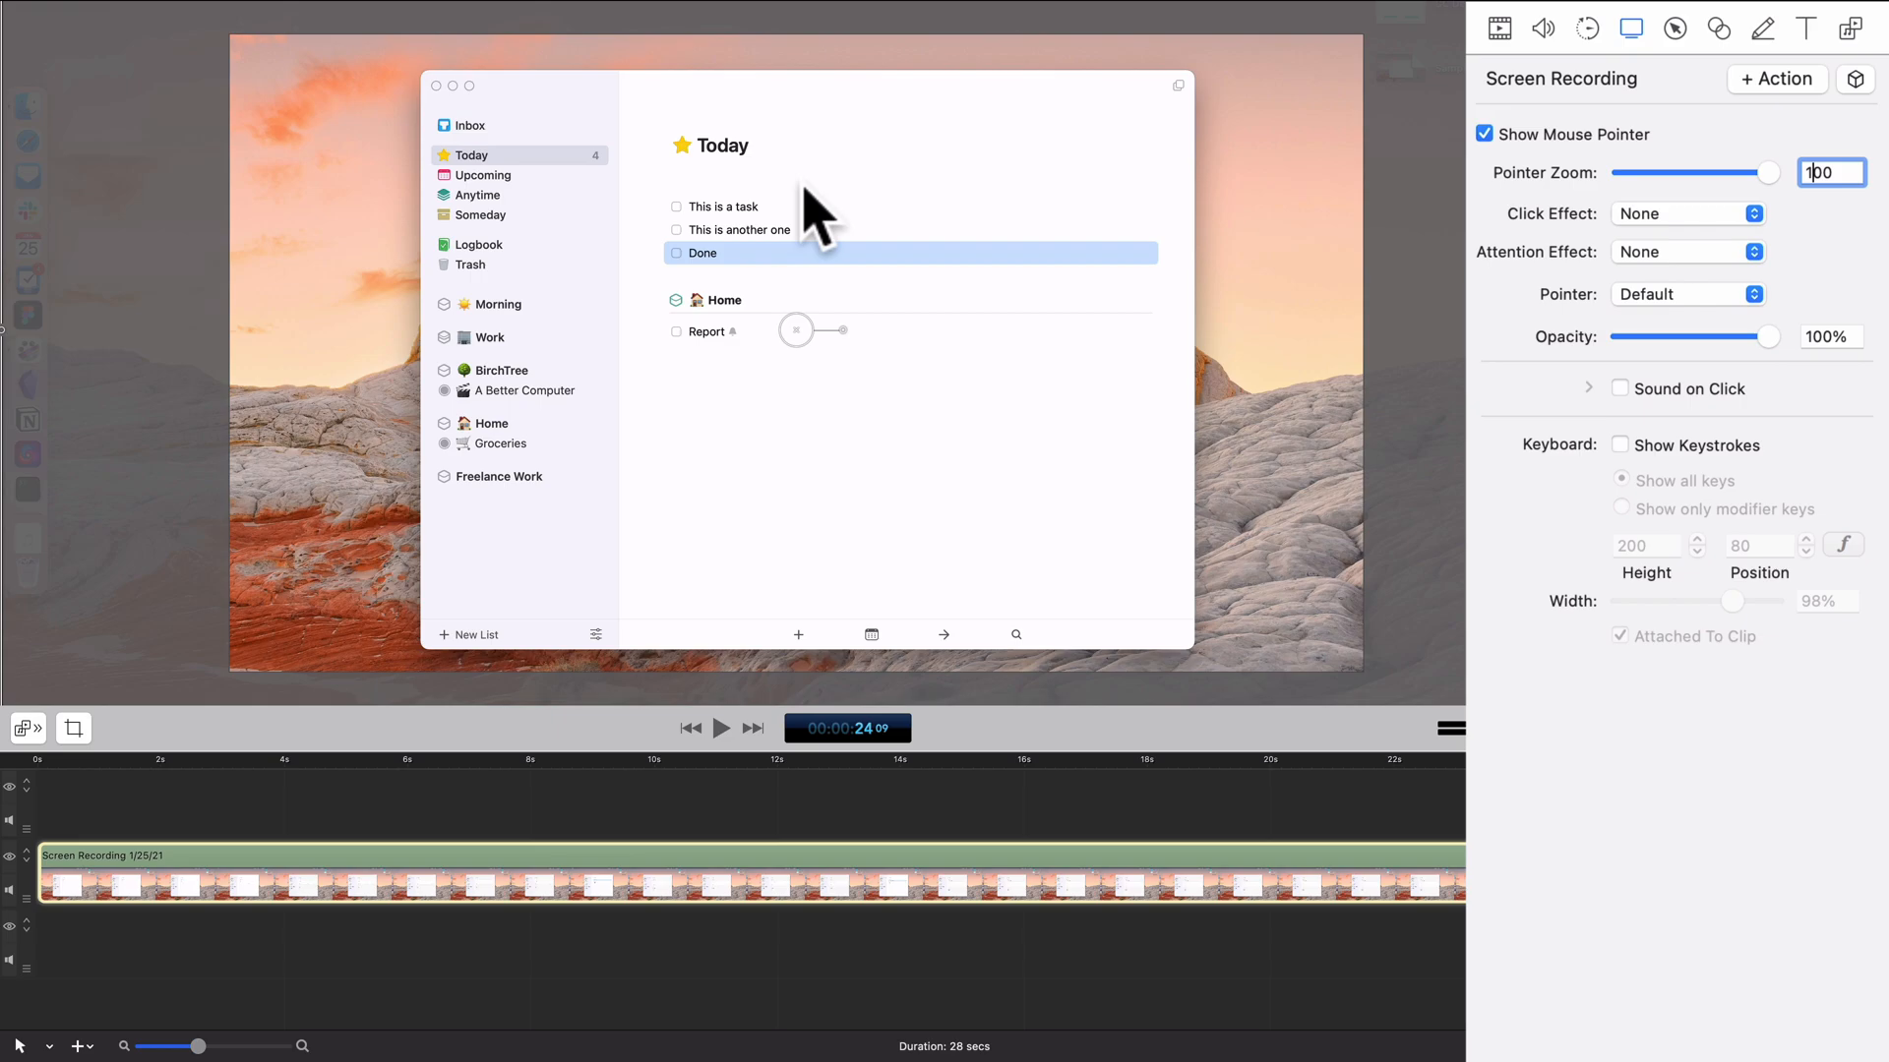
pyautogui.press('Tab')
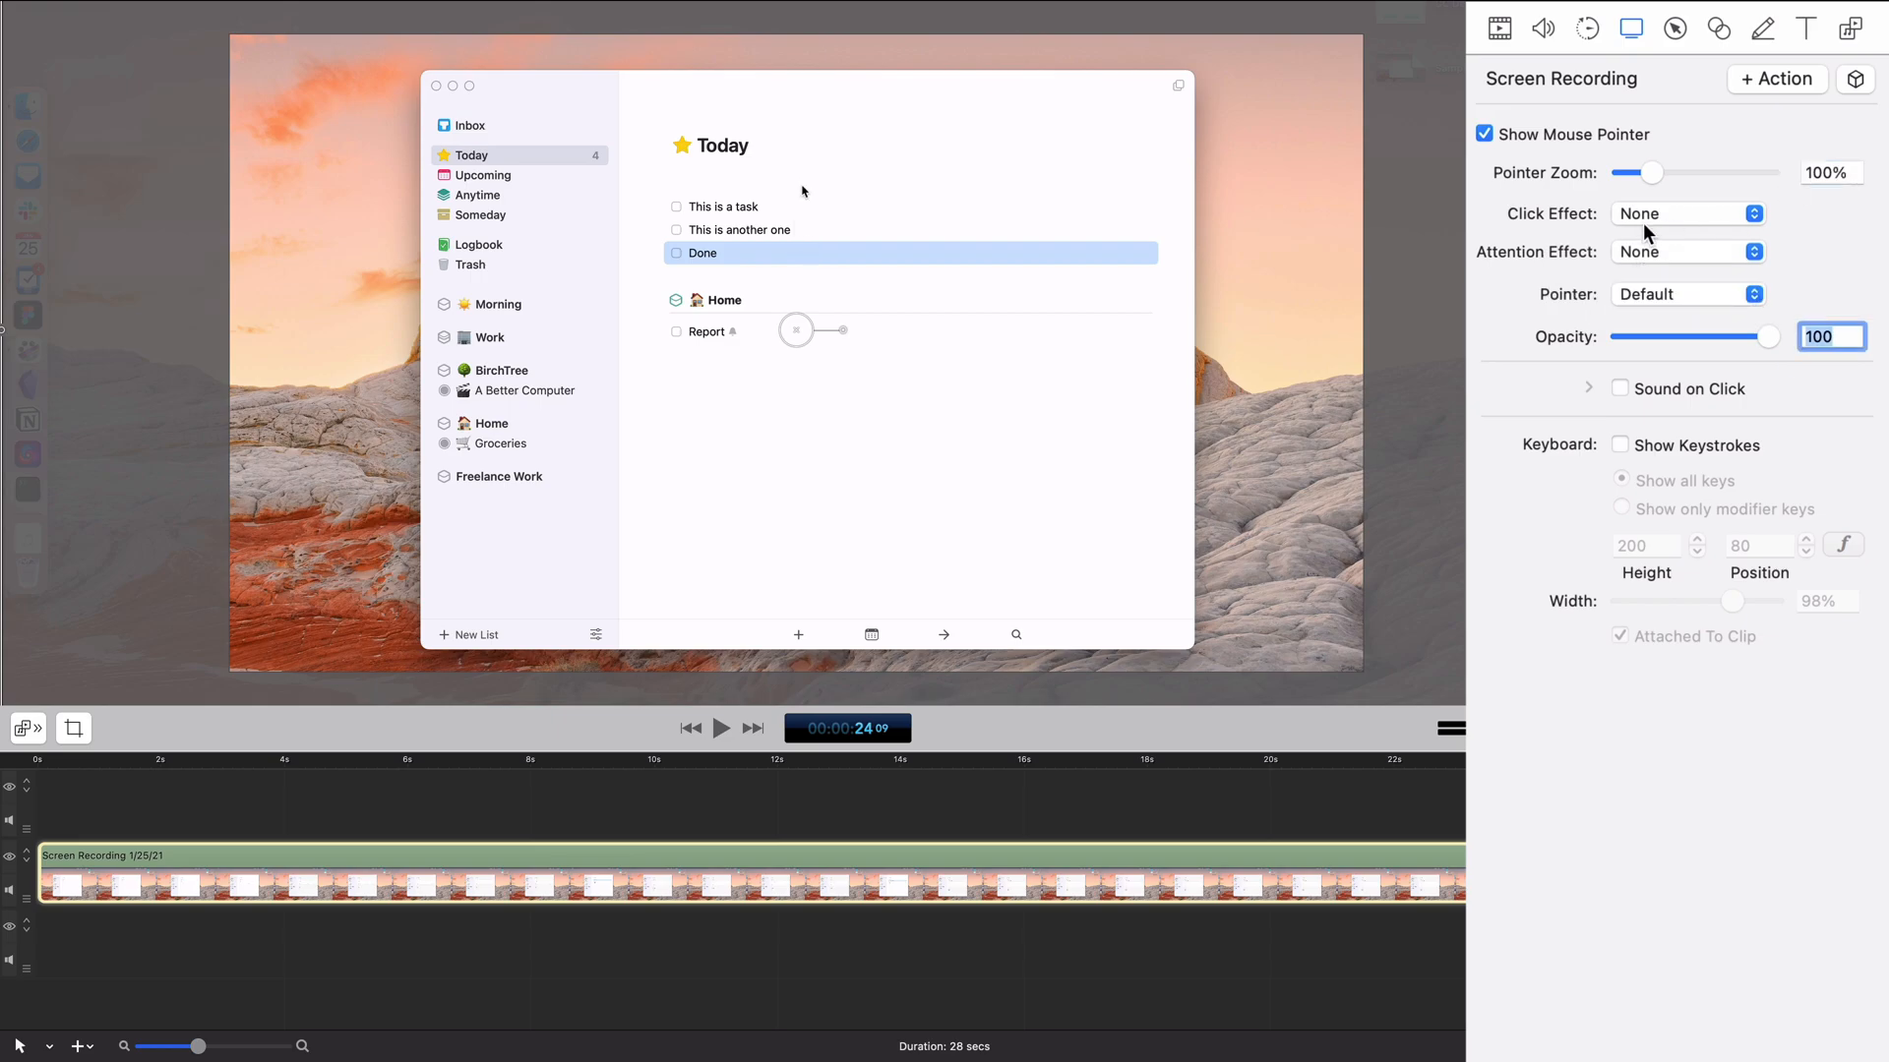
# Try the Circle - Light and Square pointer styles, and restore the Default pointer at 100% opacity
pyautogui.click(1661, 294)
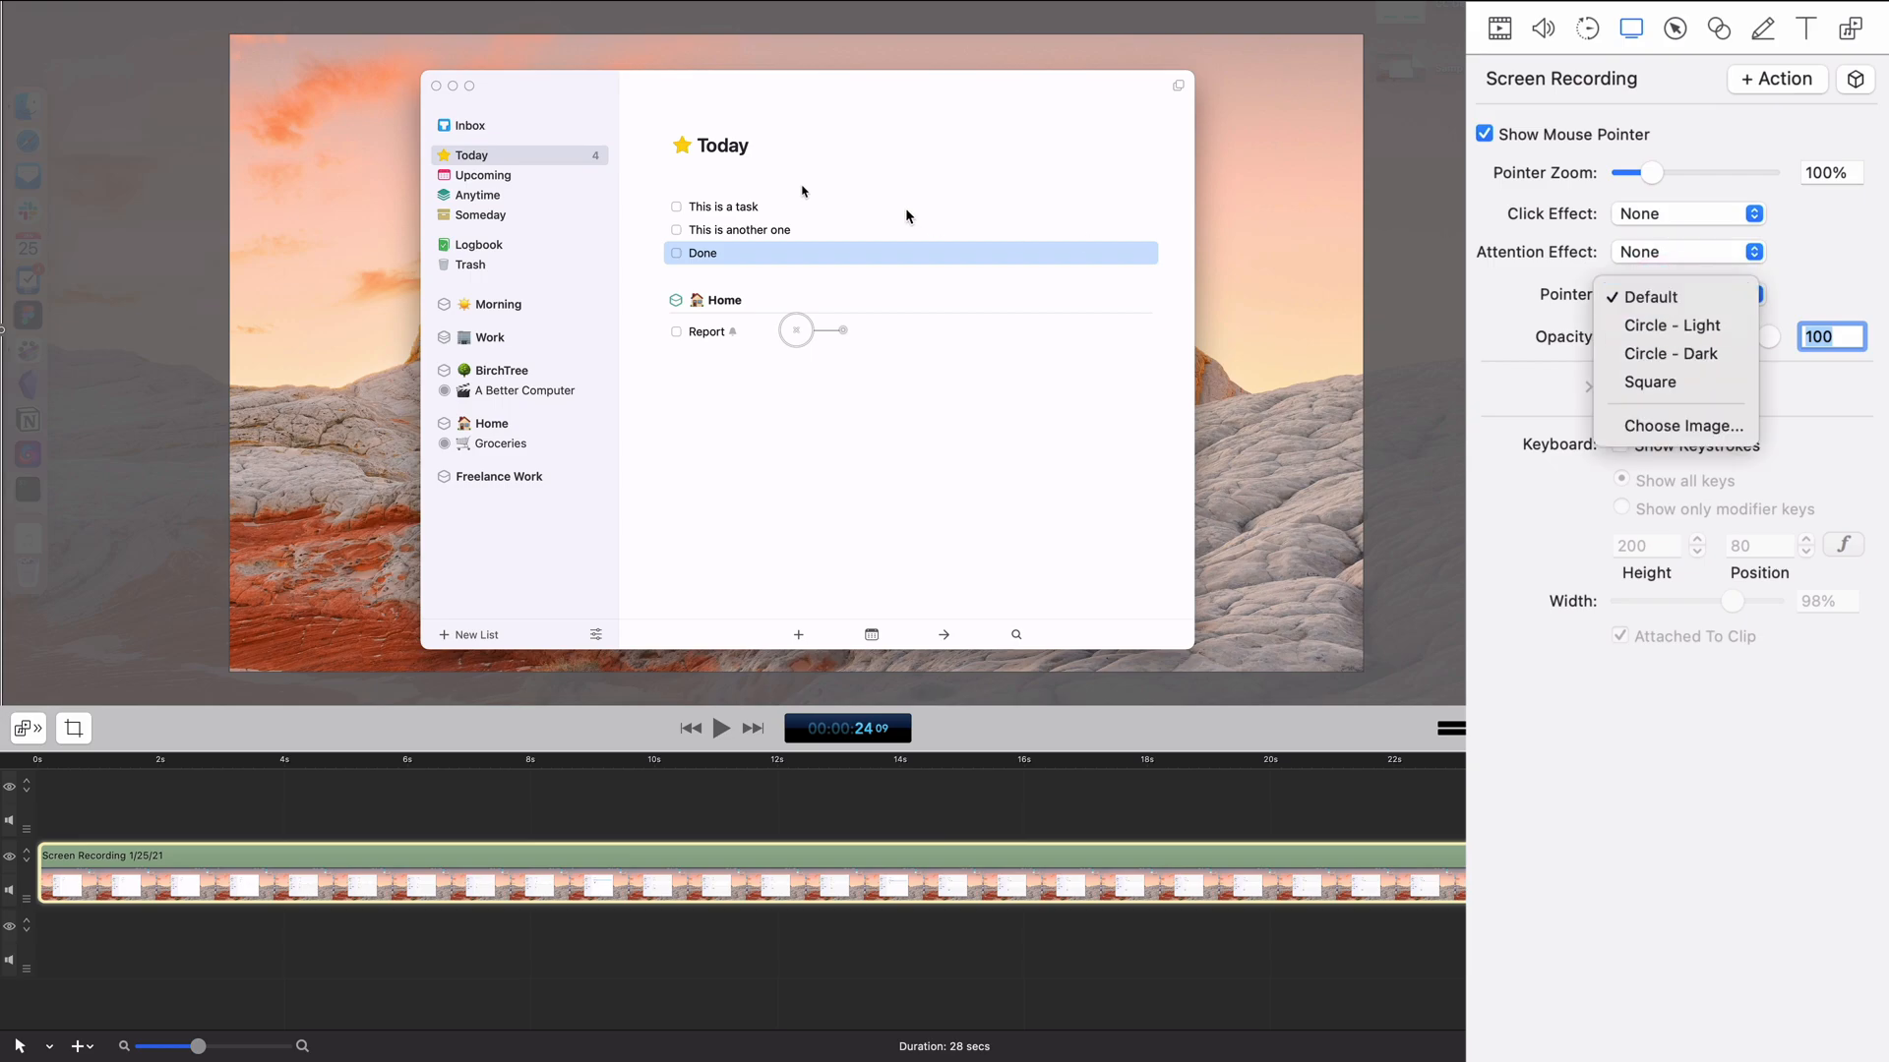
pyautogui.click(1707, 326)
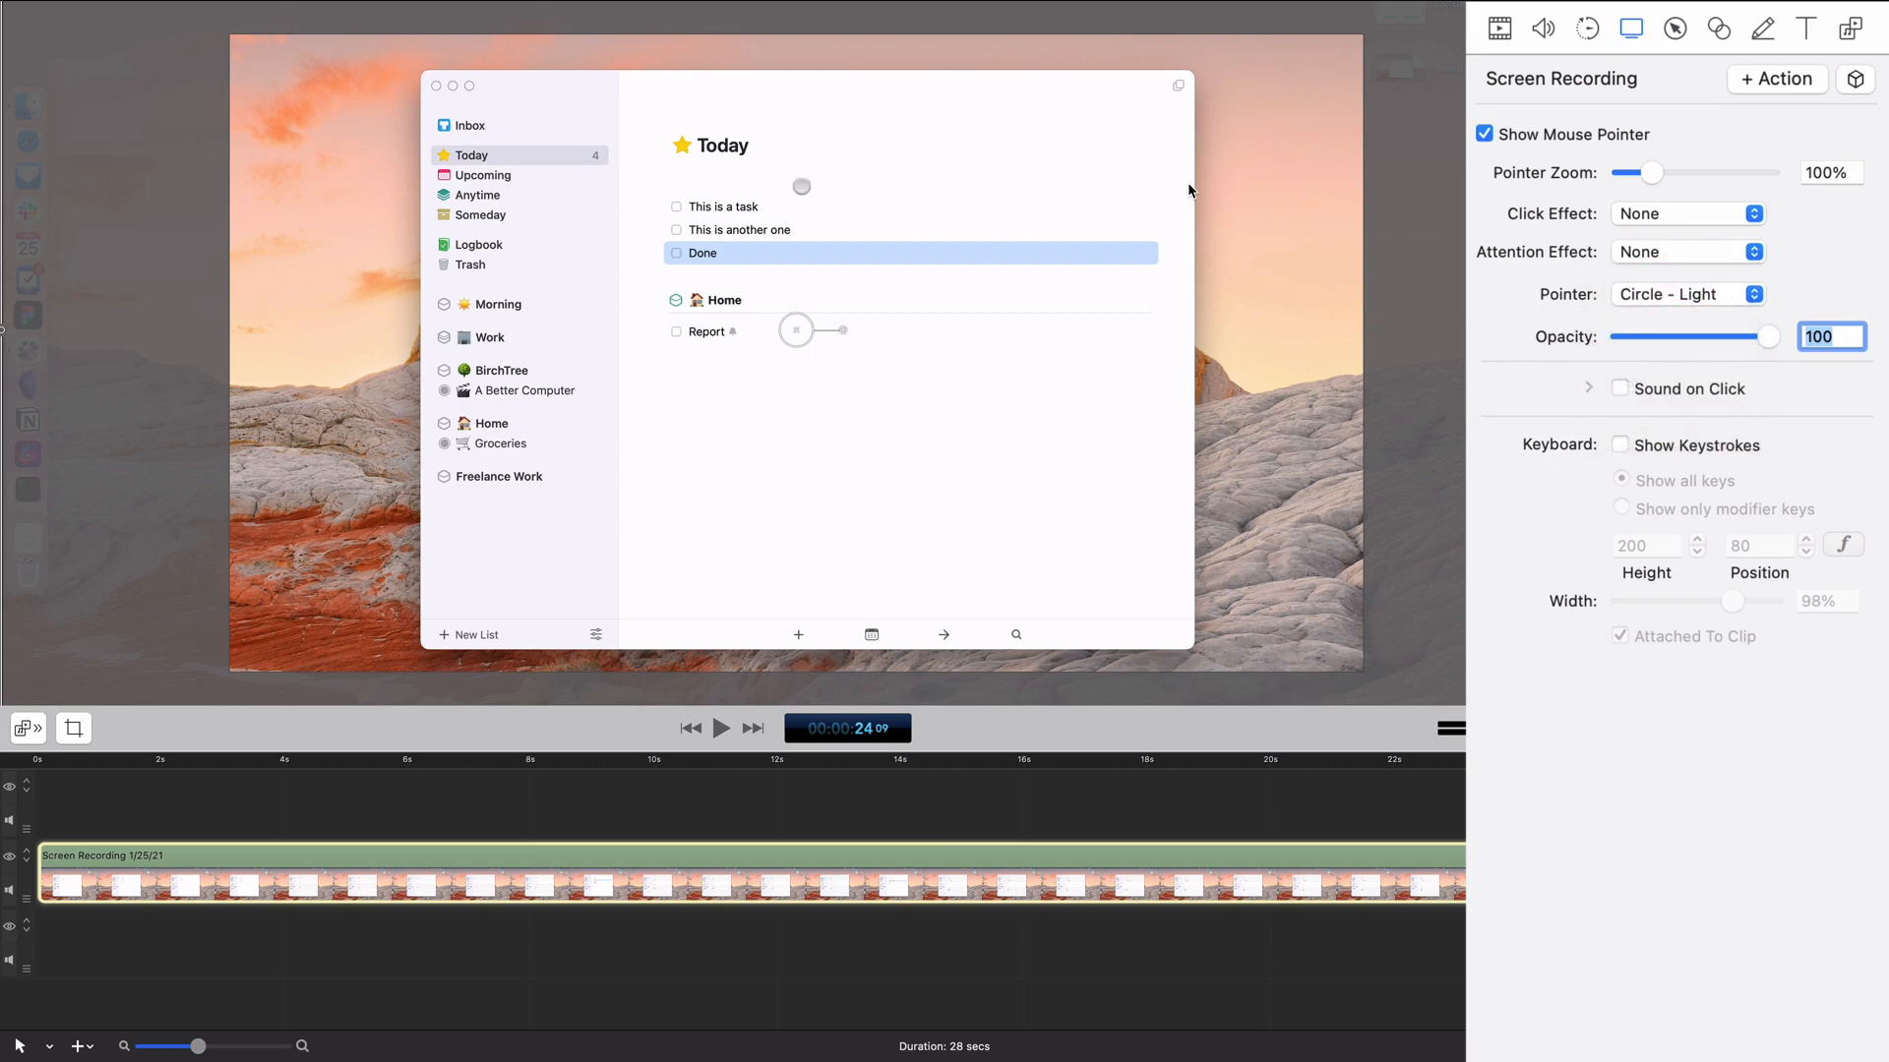
pyautogui.click(1719, 297)
pyautogui.click(1712, 325)
pyautogui.click(1699, 297)
pyautogui.click(1720, 329)
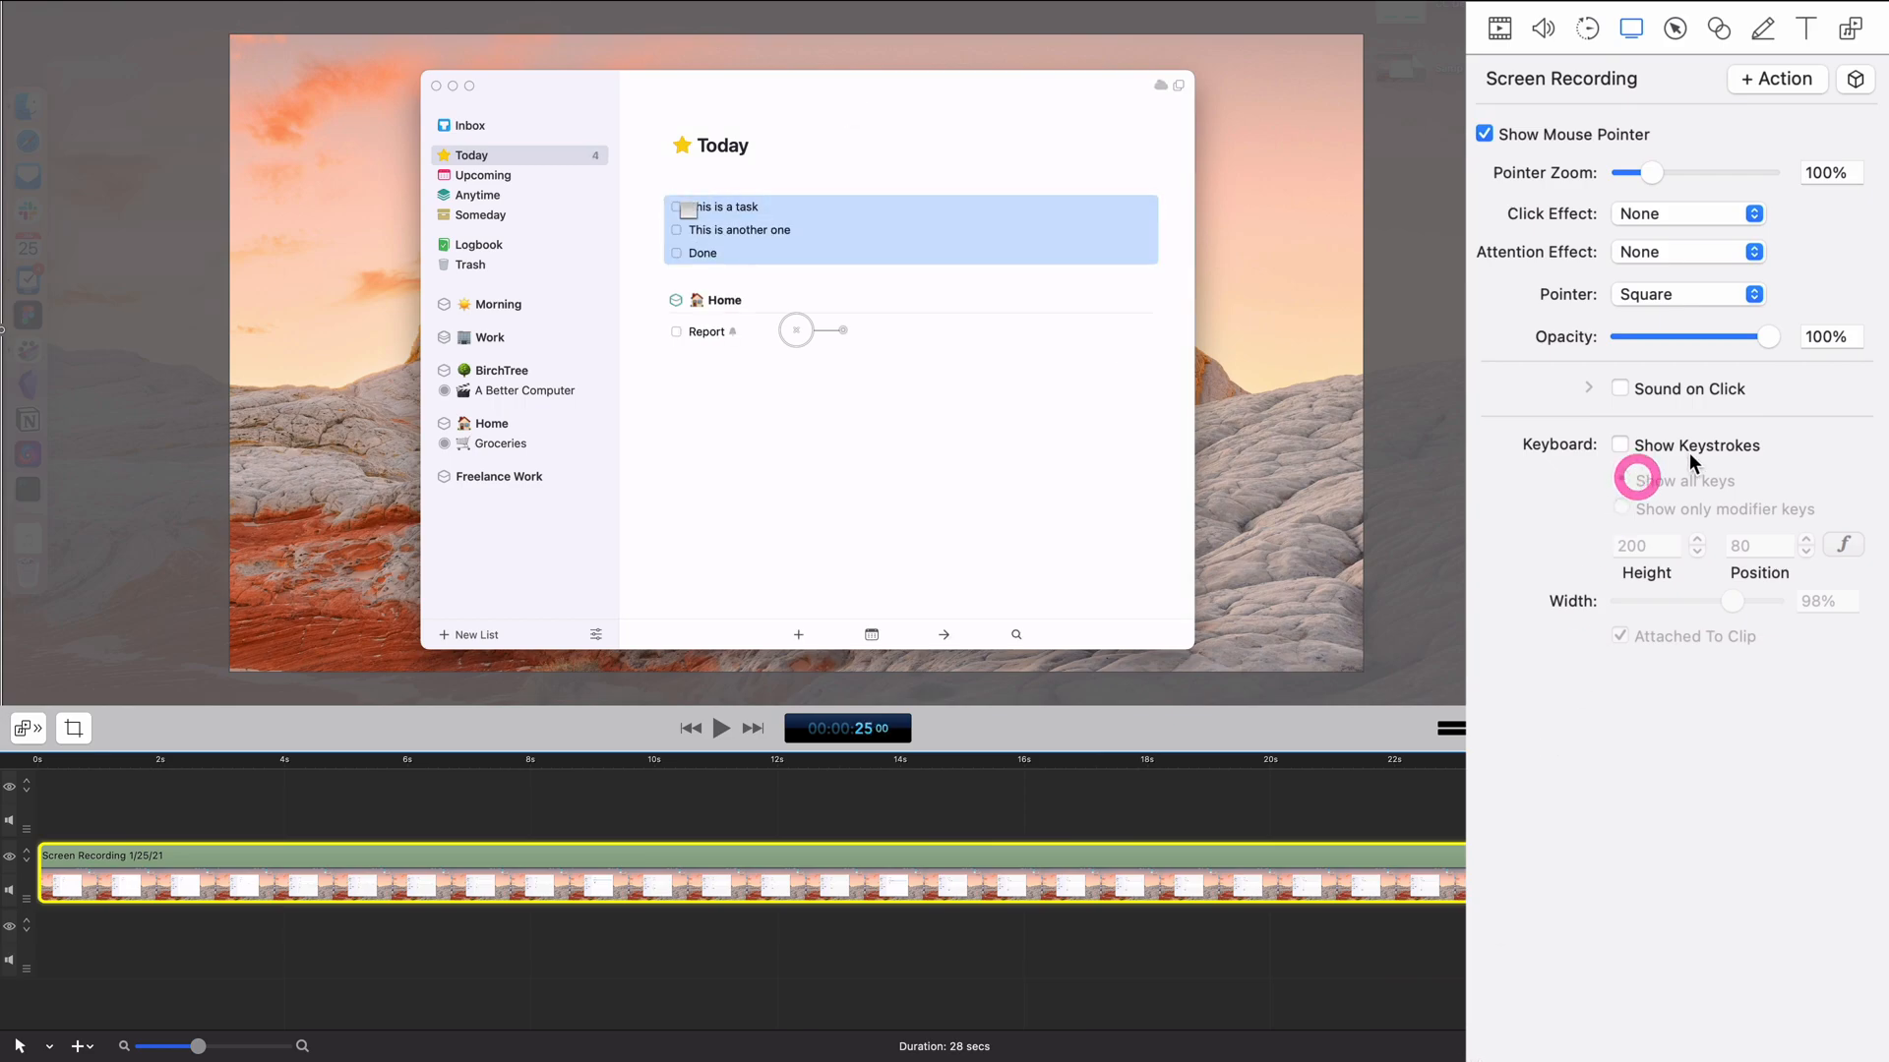
pyautogui.click(1710, 291)
pyautogui.click(1702, 206)
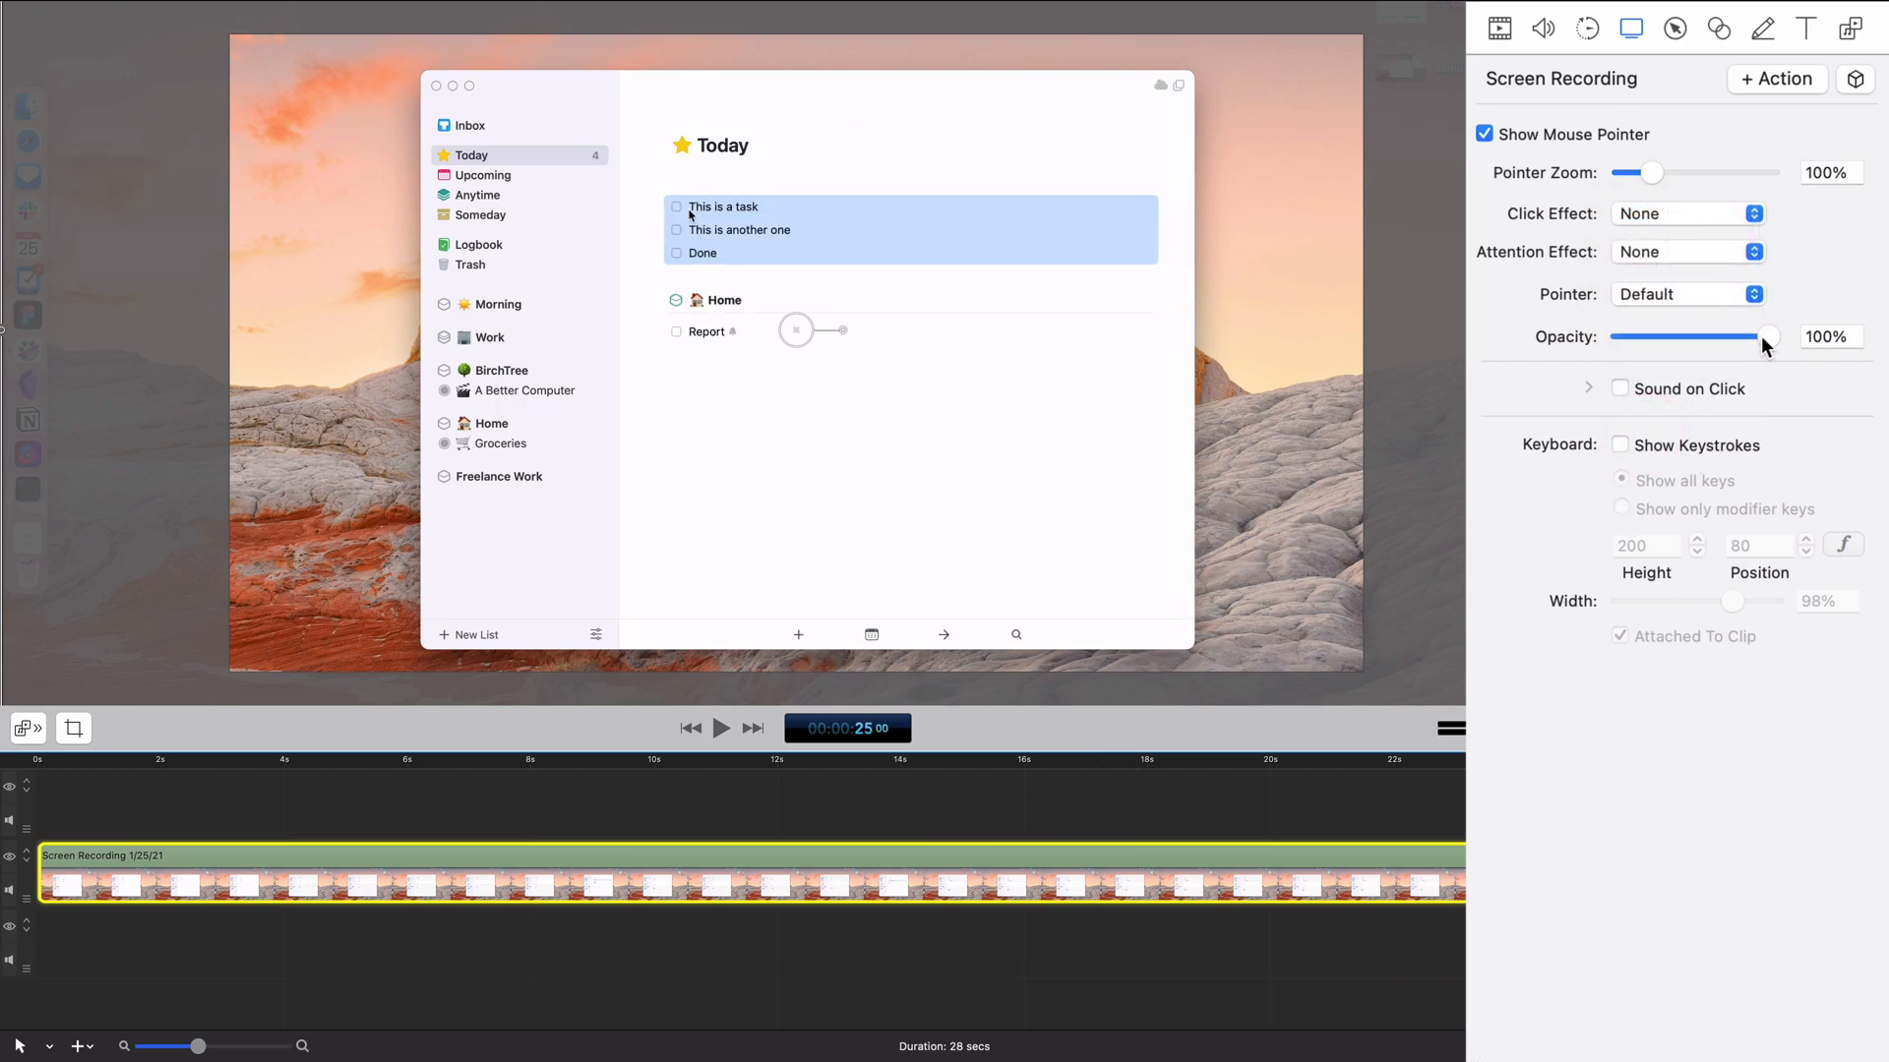
pyautogui.moveTo(1674, 346); pyautogui.dragTo(1867, 363)
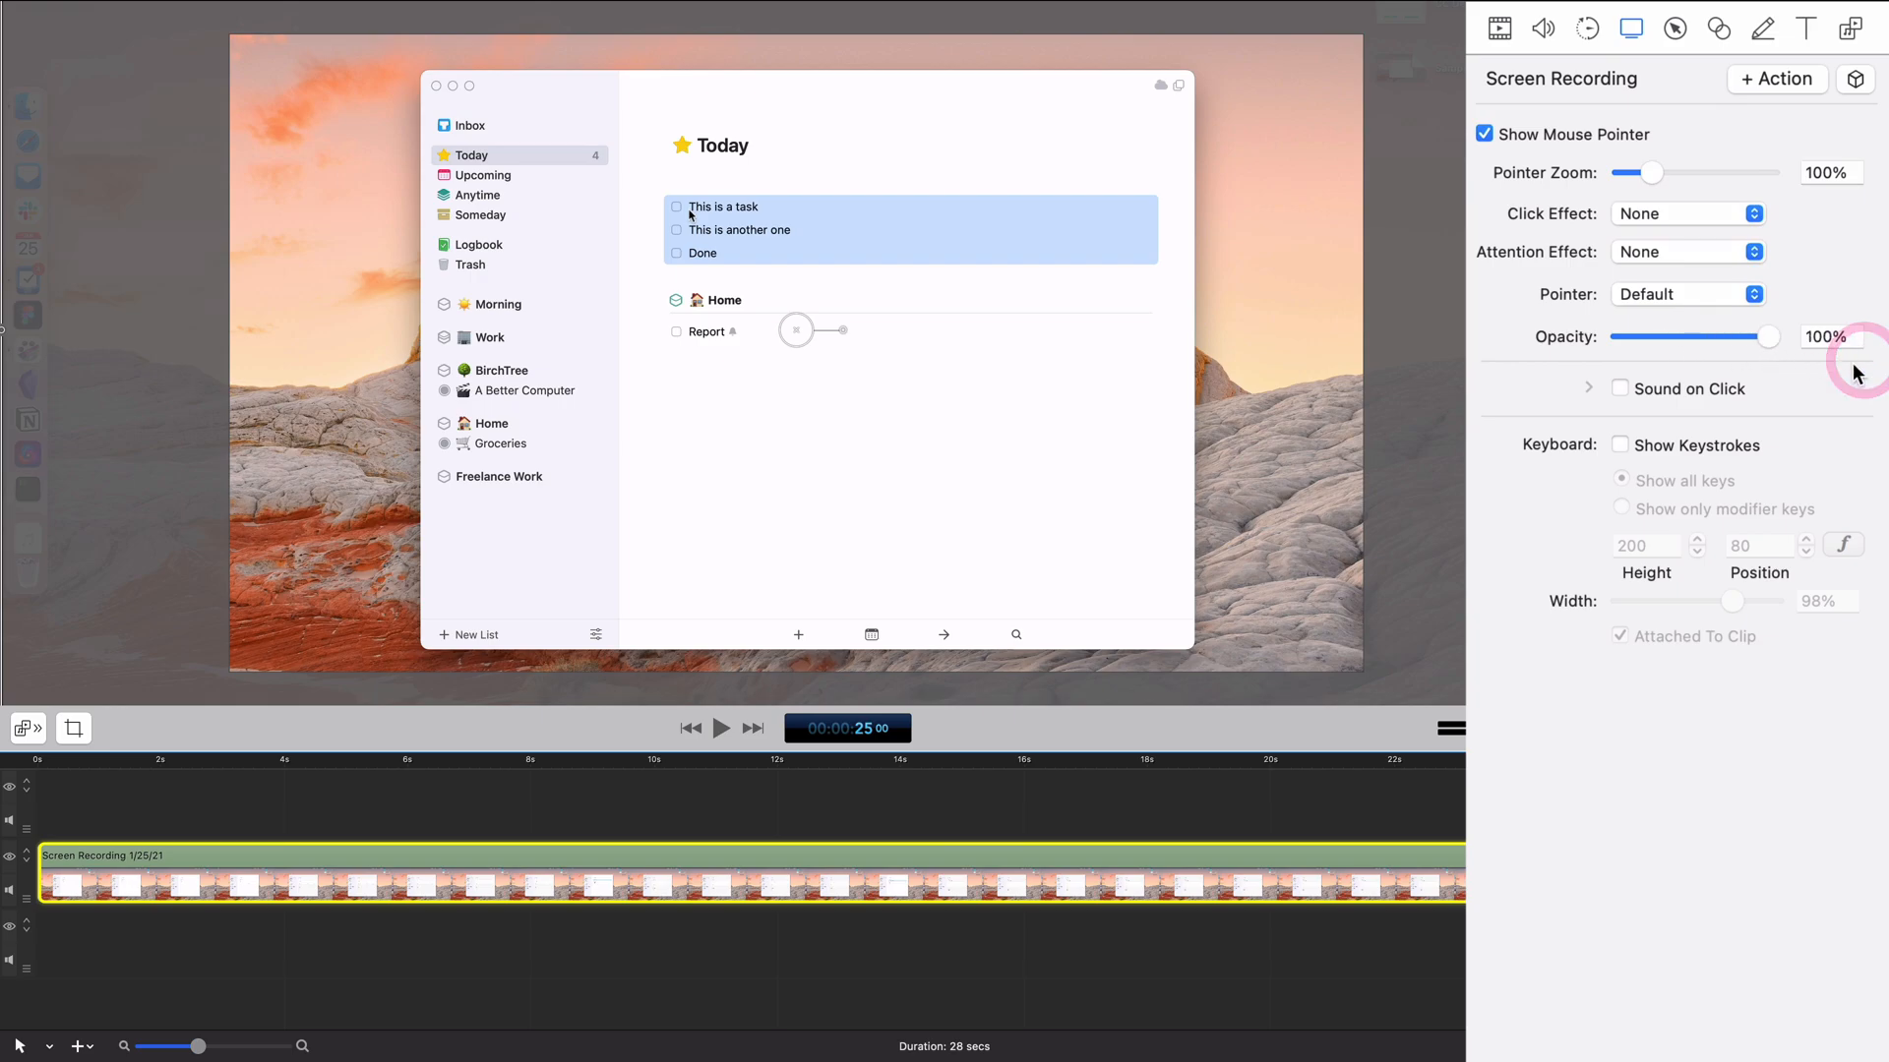
# Try Sound on Click, browsing for a custom click sound file without choosing one, and turn the option off again
pyautogui.click(1589, 387)
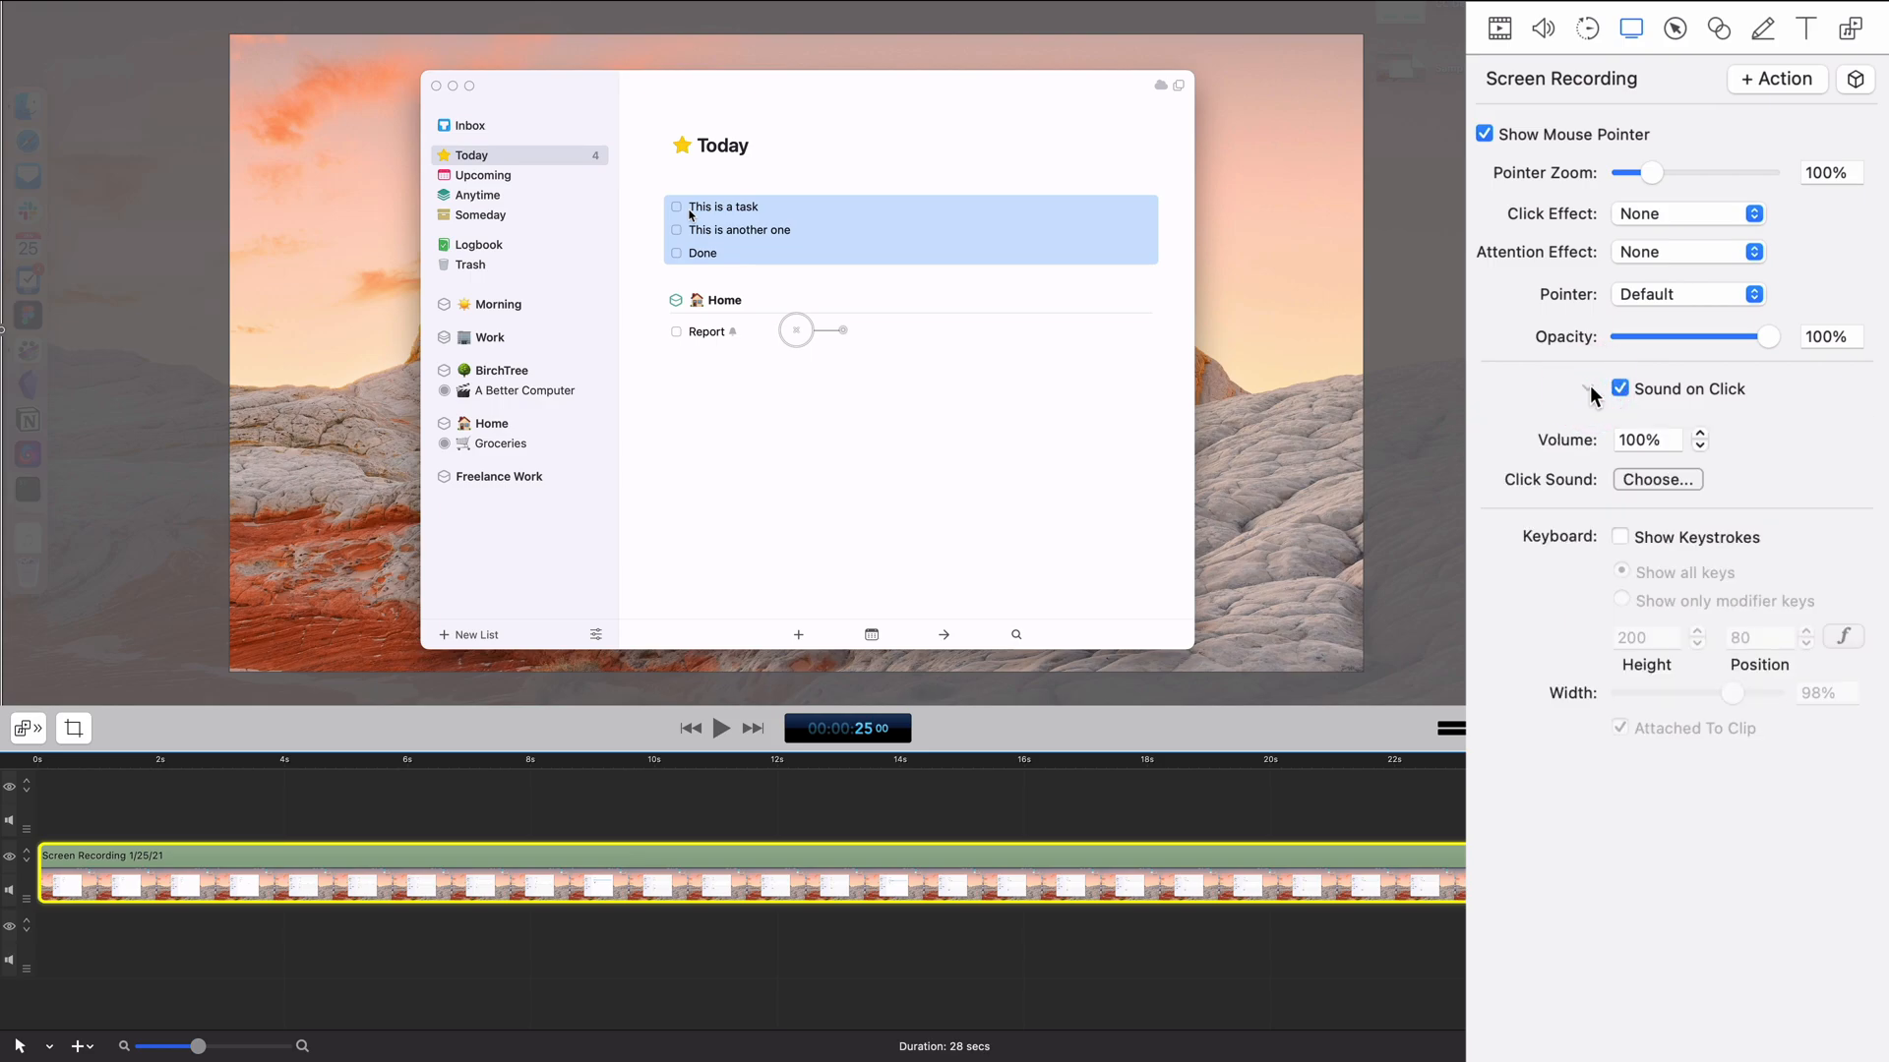
pyautogui.click(1664, 476)
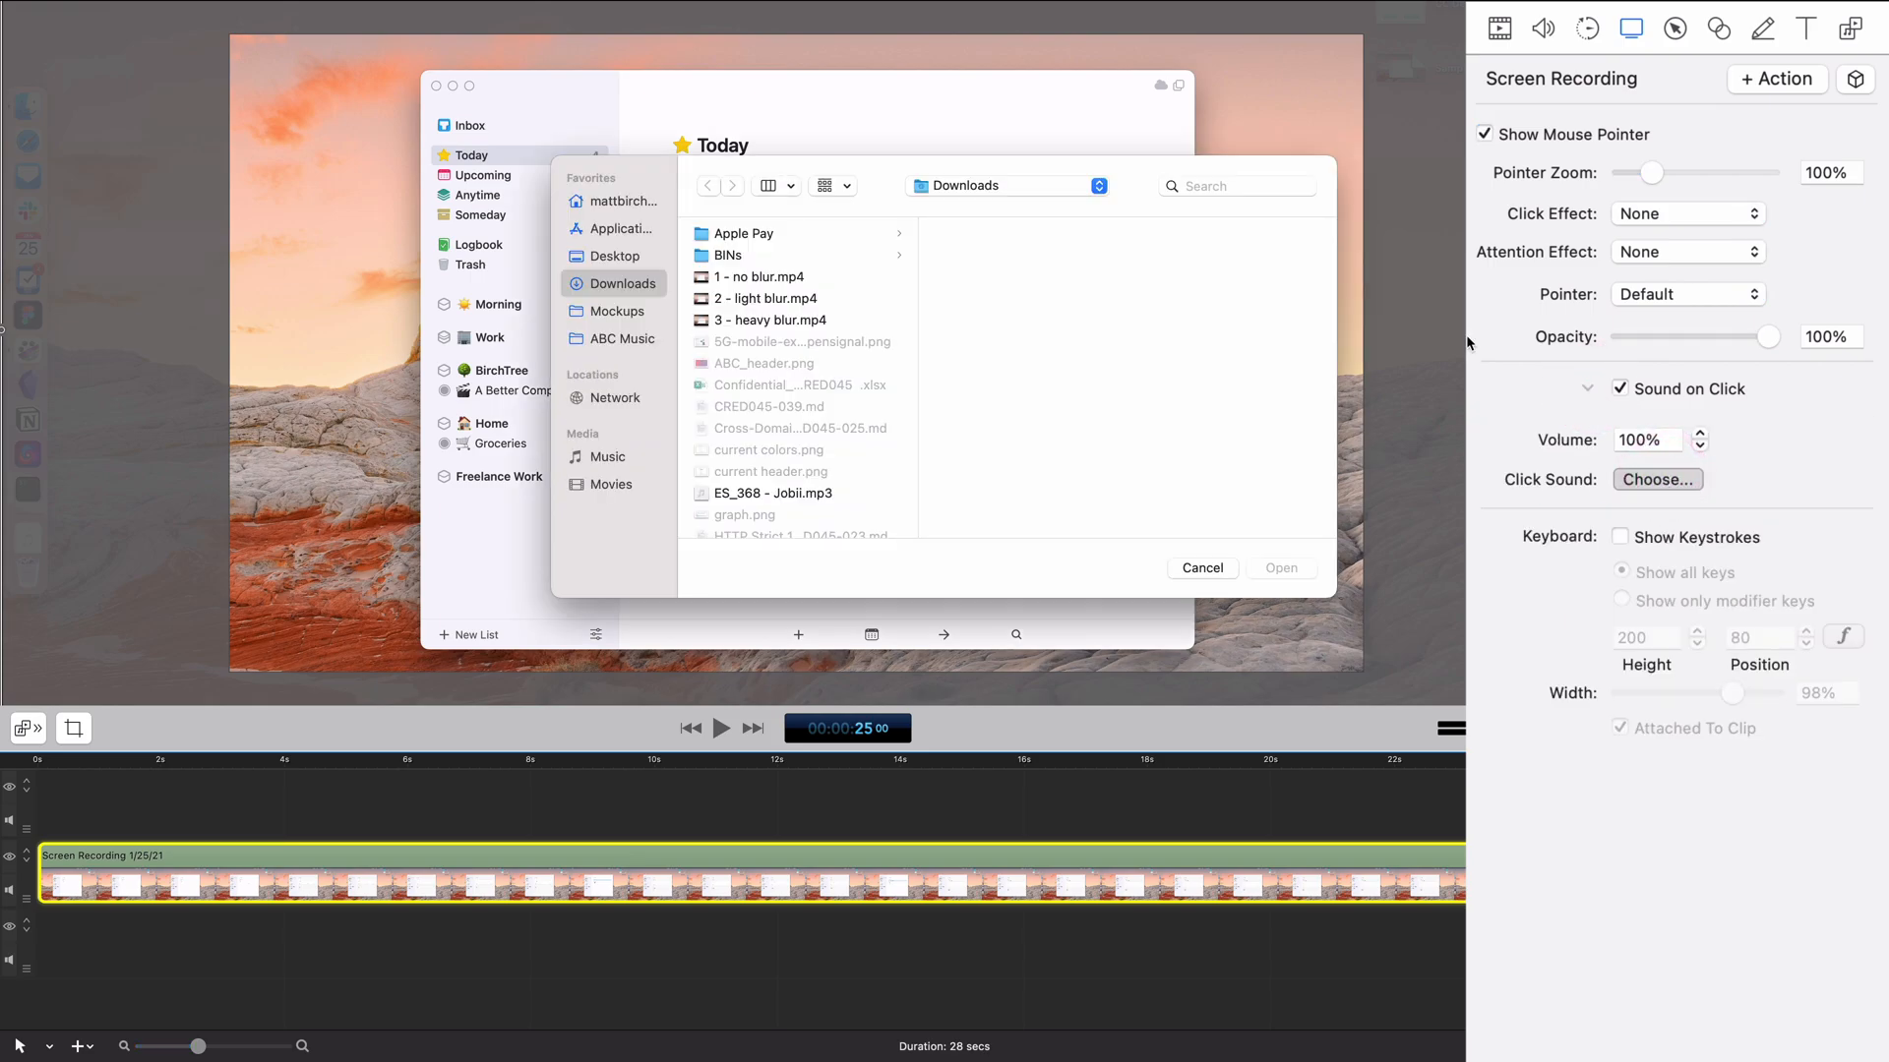
pyautogui.click(1220, 569)
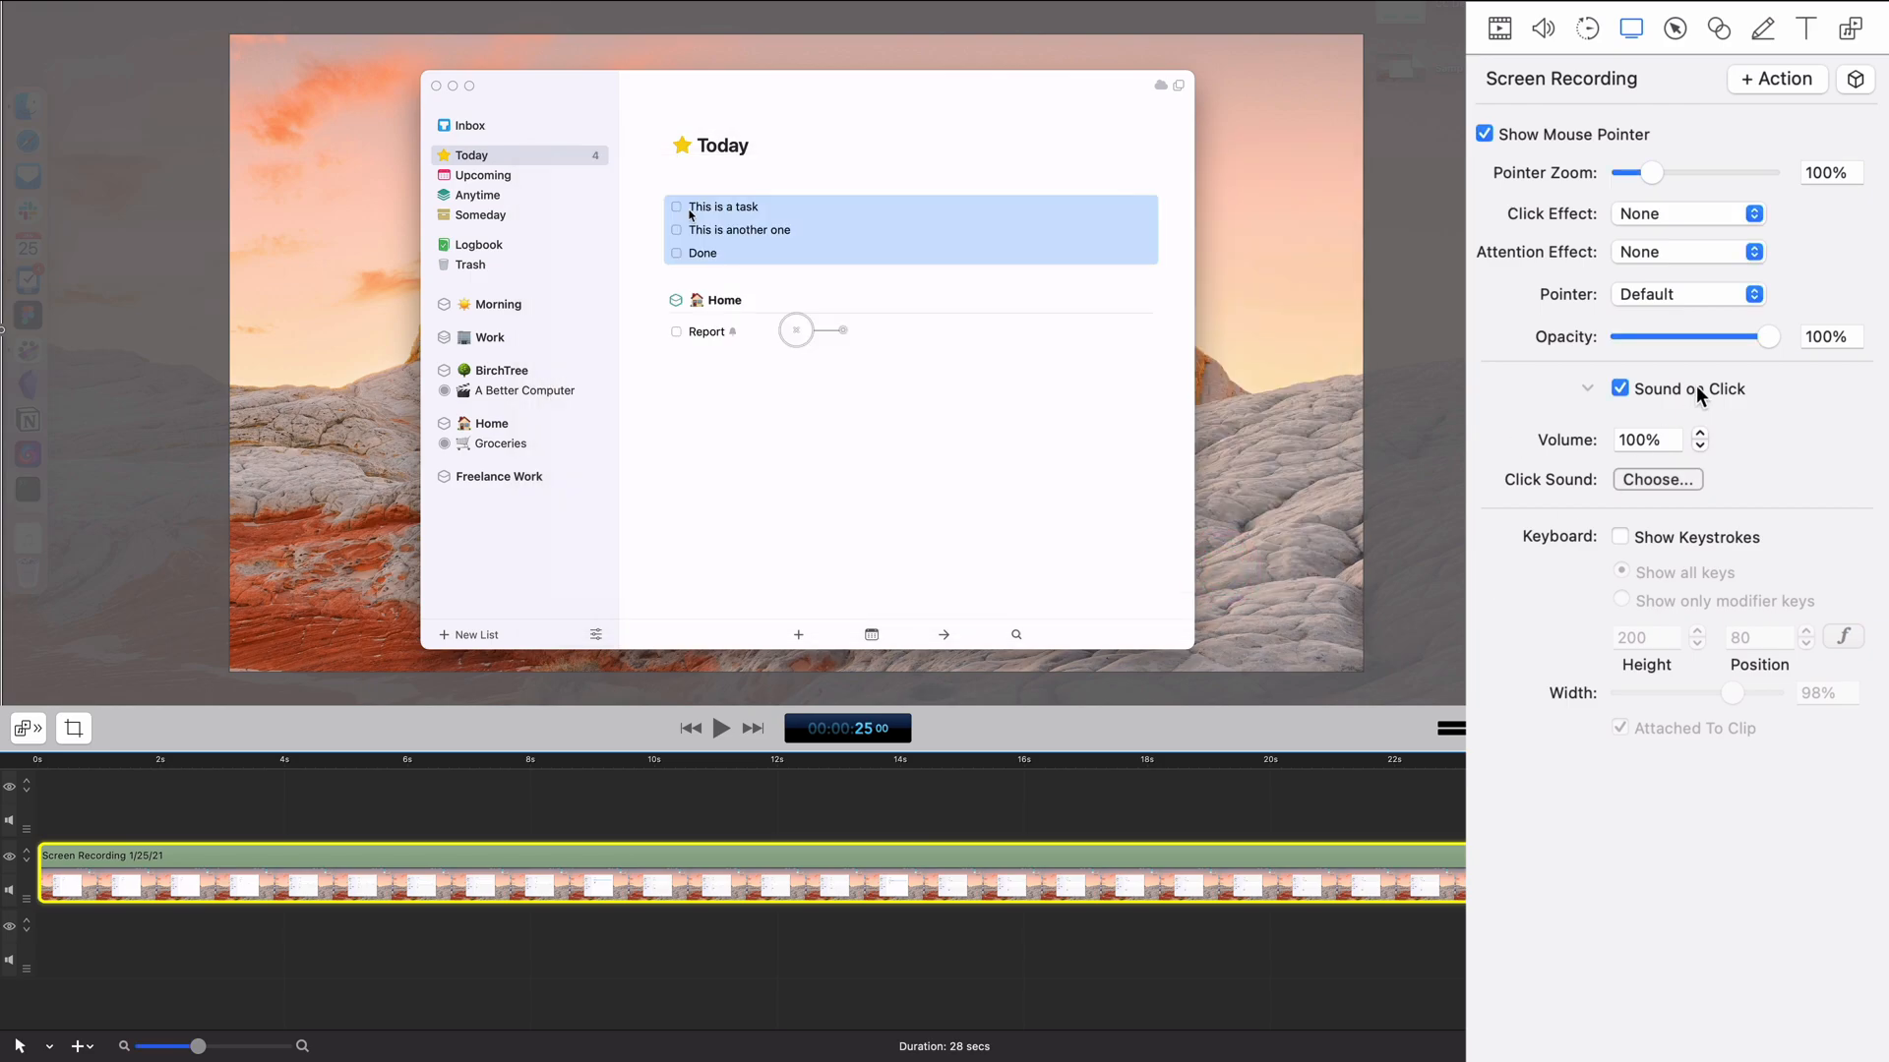
pyautogui.click(1617, 387)
pyautogui.click(1586, 389)
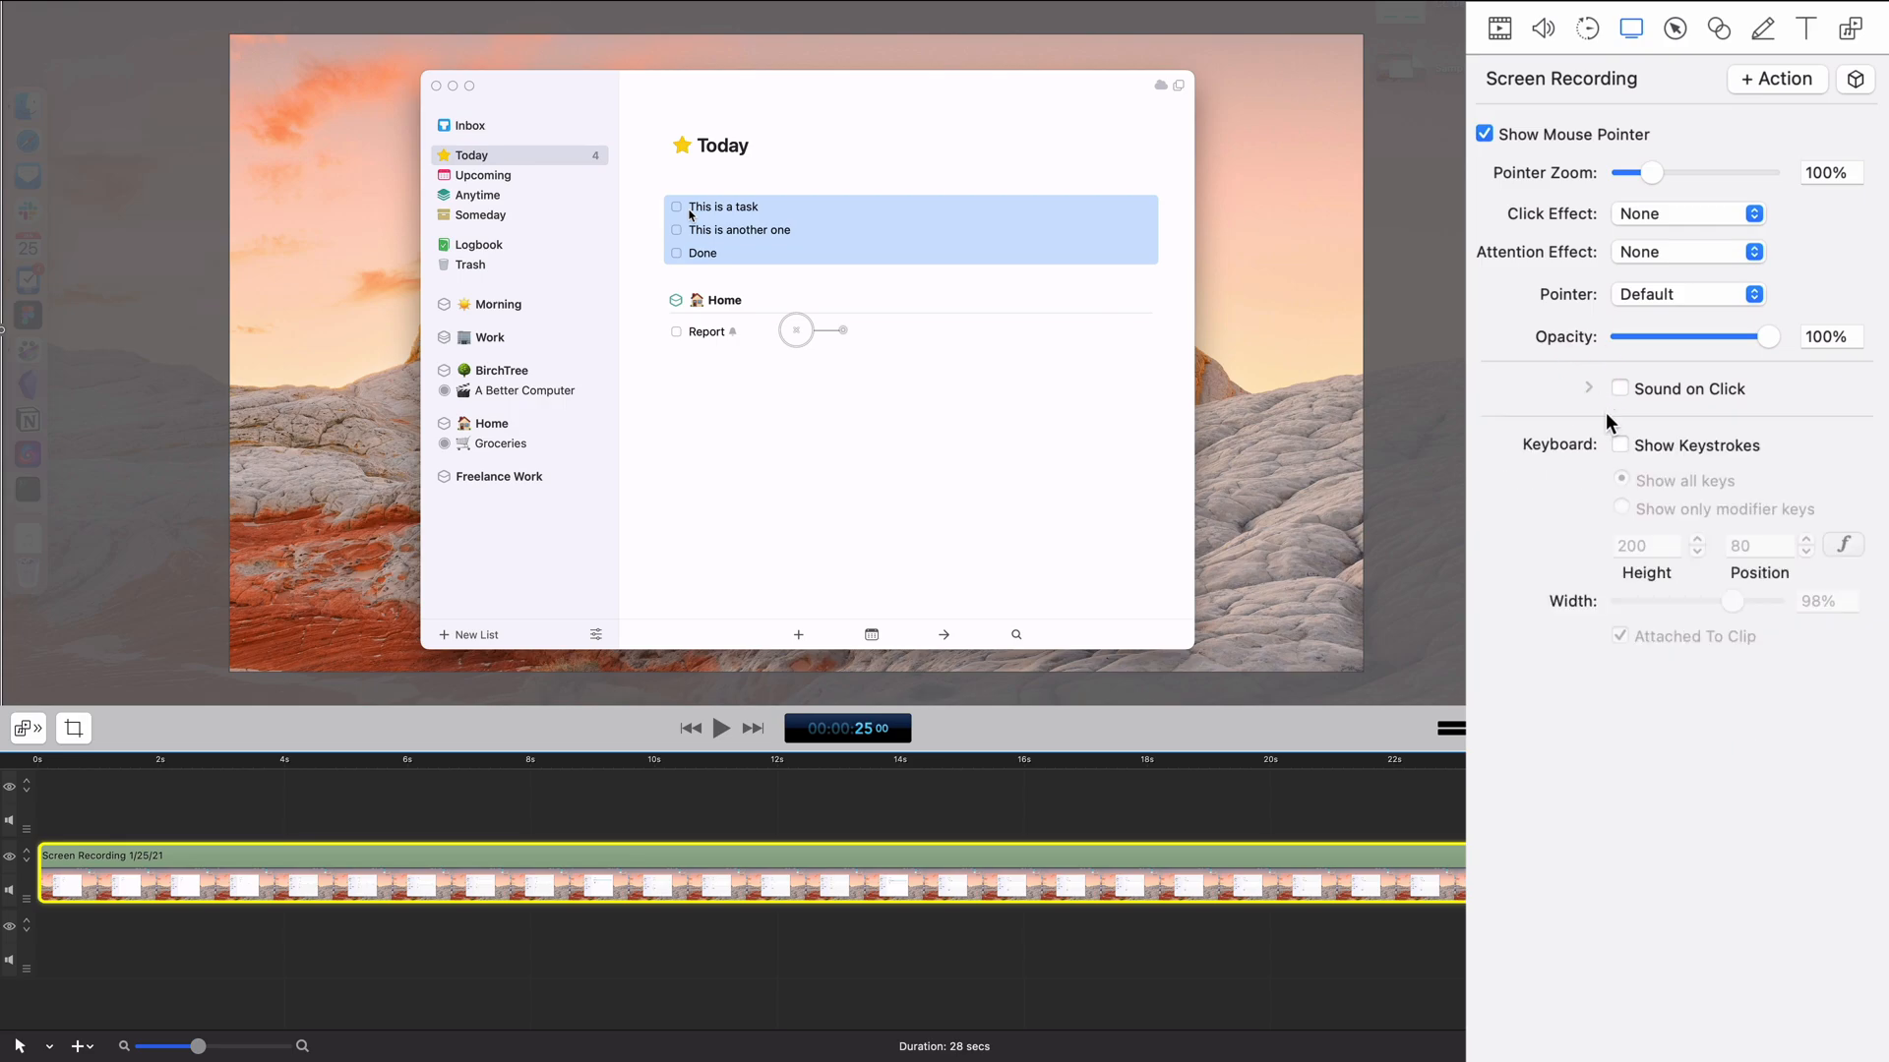
# Turn on Show Keystrokes for the recording and play back the clip around 24 seconds
pyautogui.click(1620, 444)
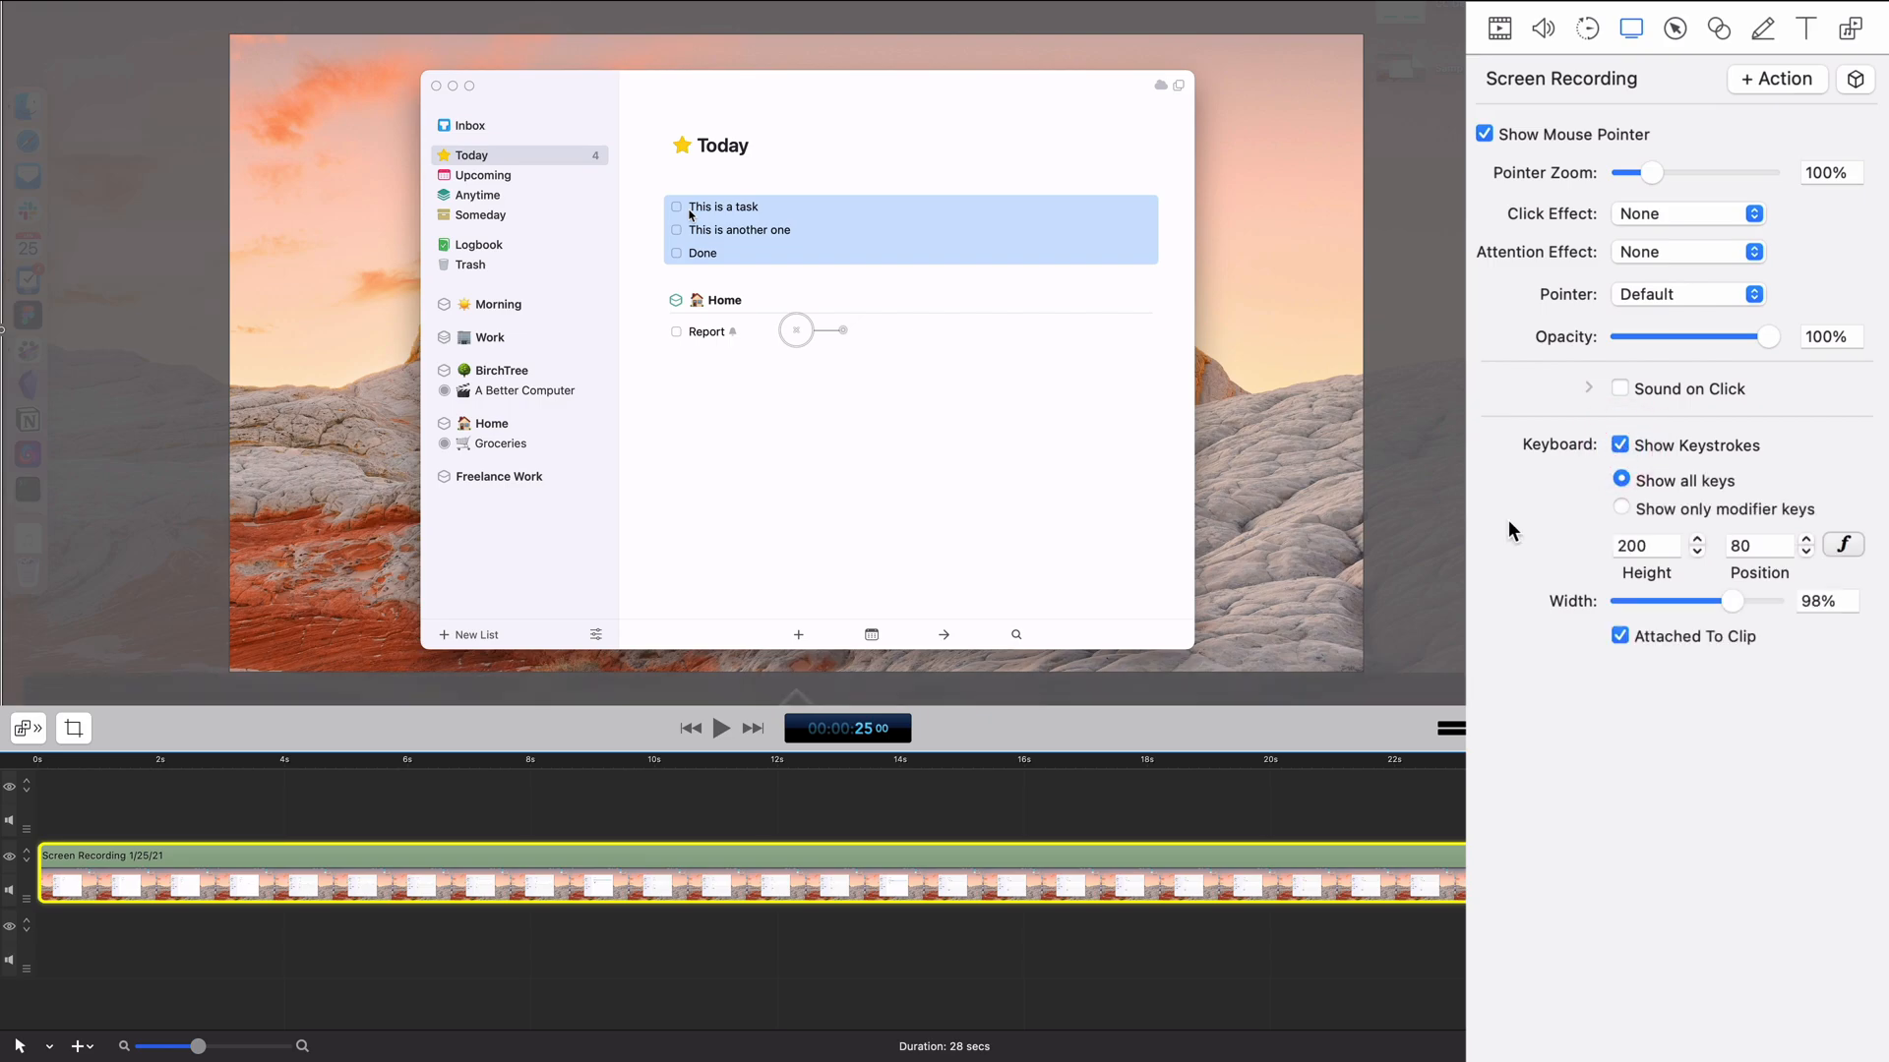
pyautogui.moveTo(1149, 768); pyautogui.dragTo(1454, 781)
pyautogui.press('space')
pyautogui.press('space')
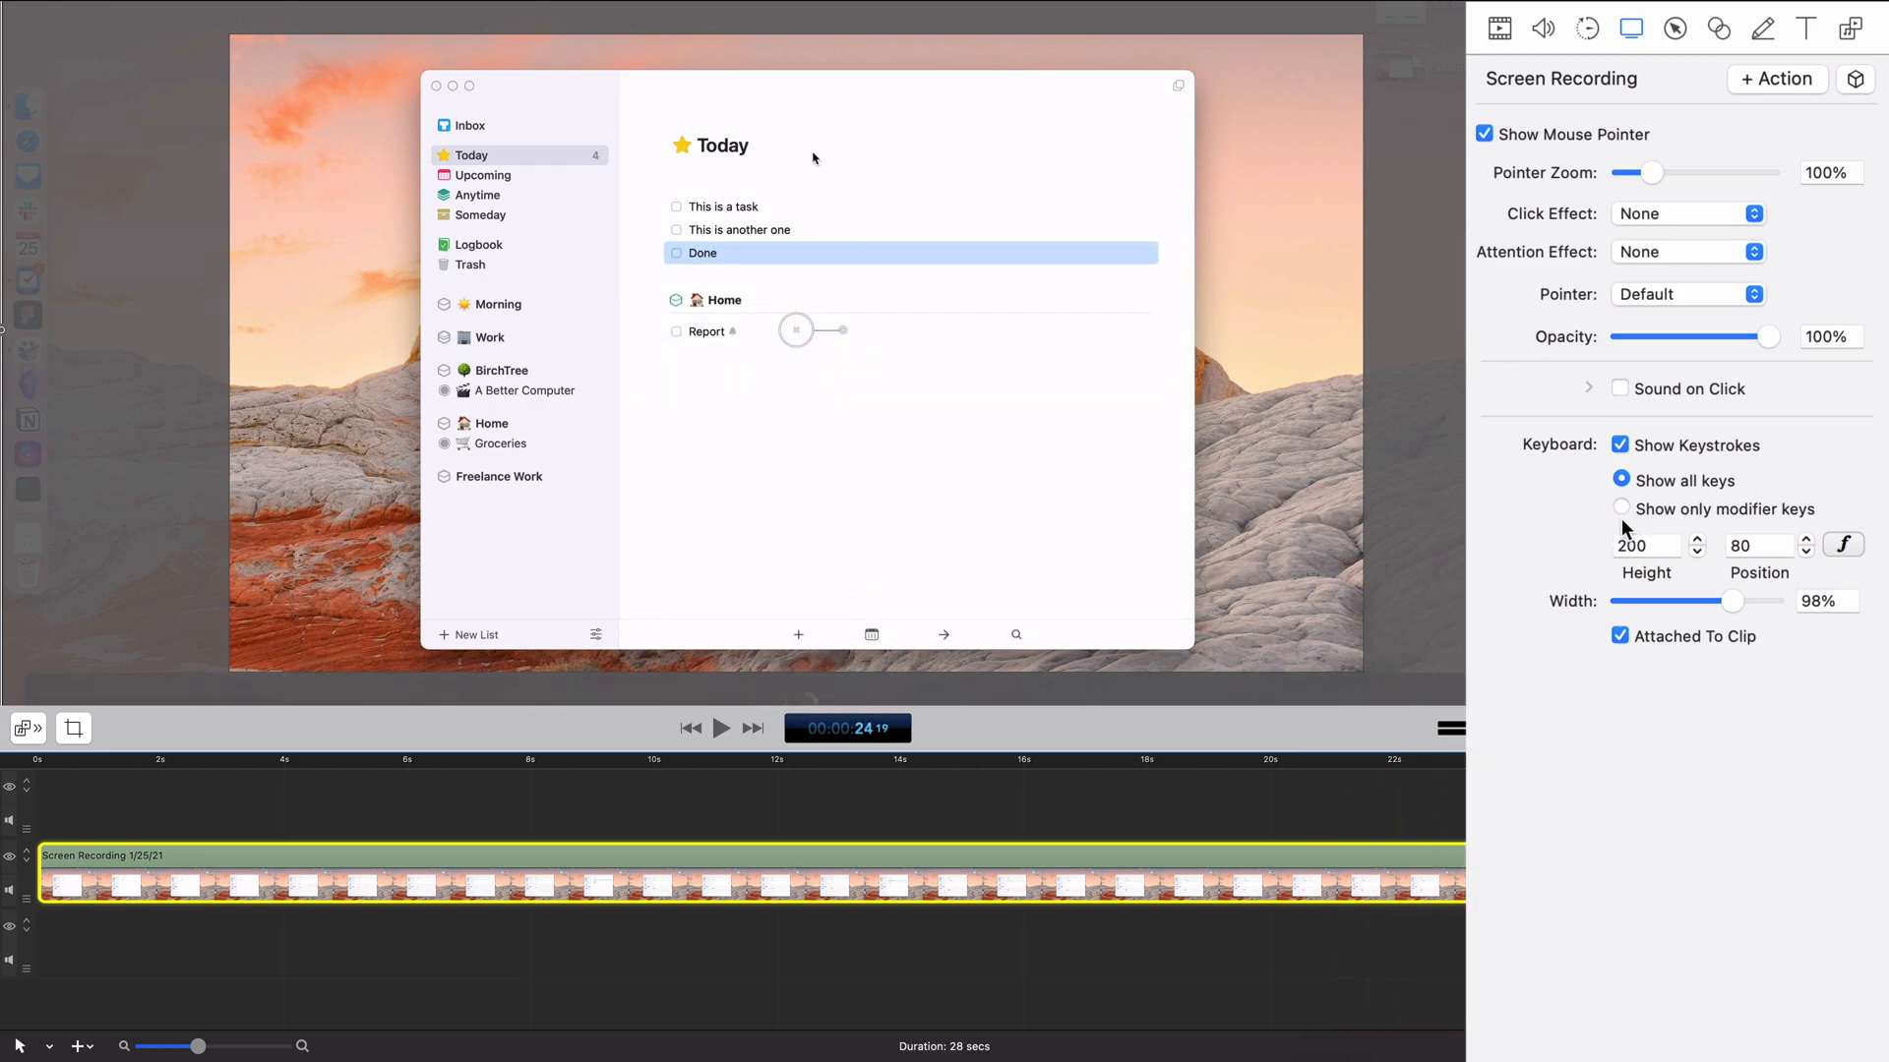
# Try detaching the keystroke display from the clip, reattach it, and play the clip around 11 seconds
pyautogui.click(1650, 629)
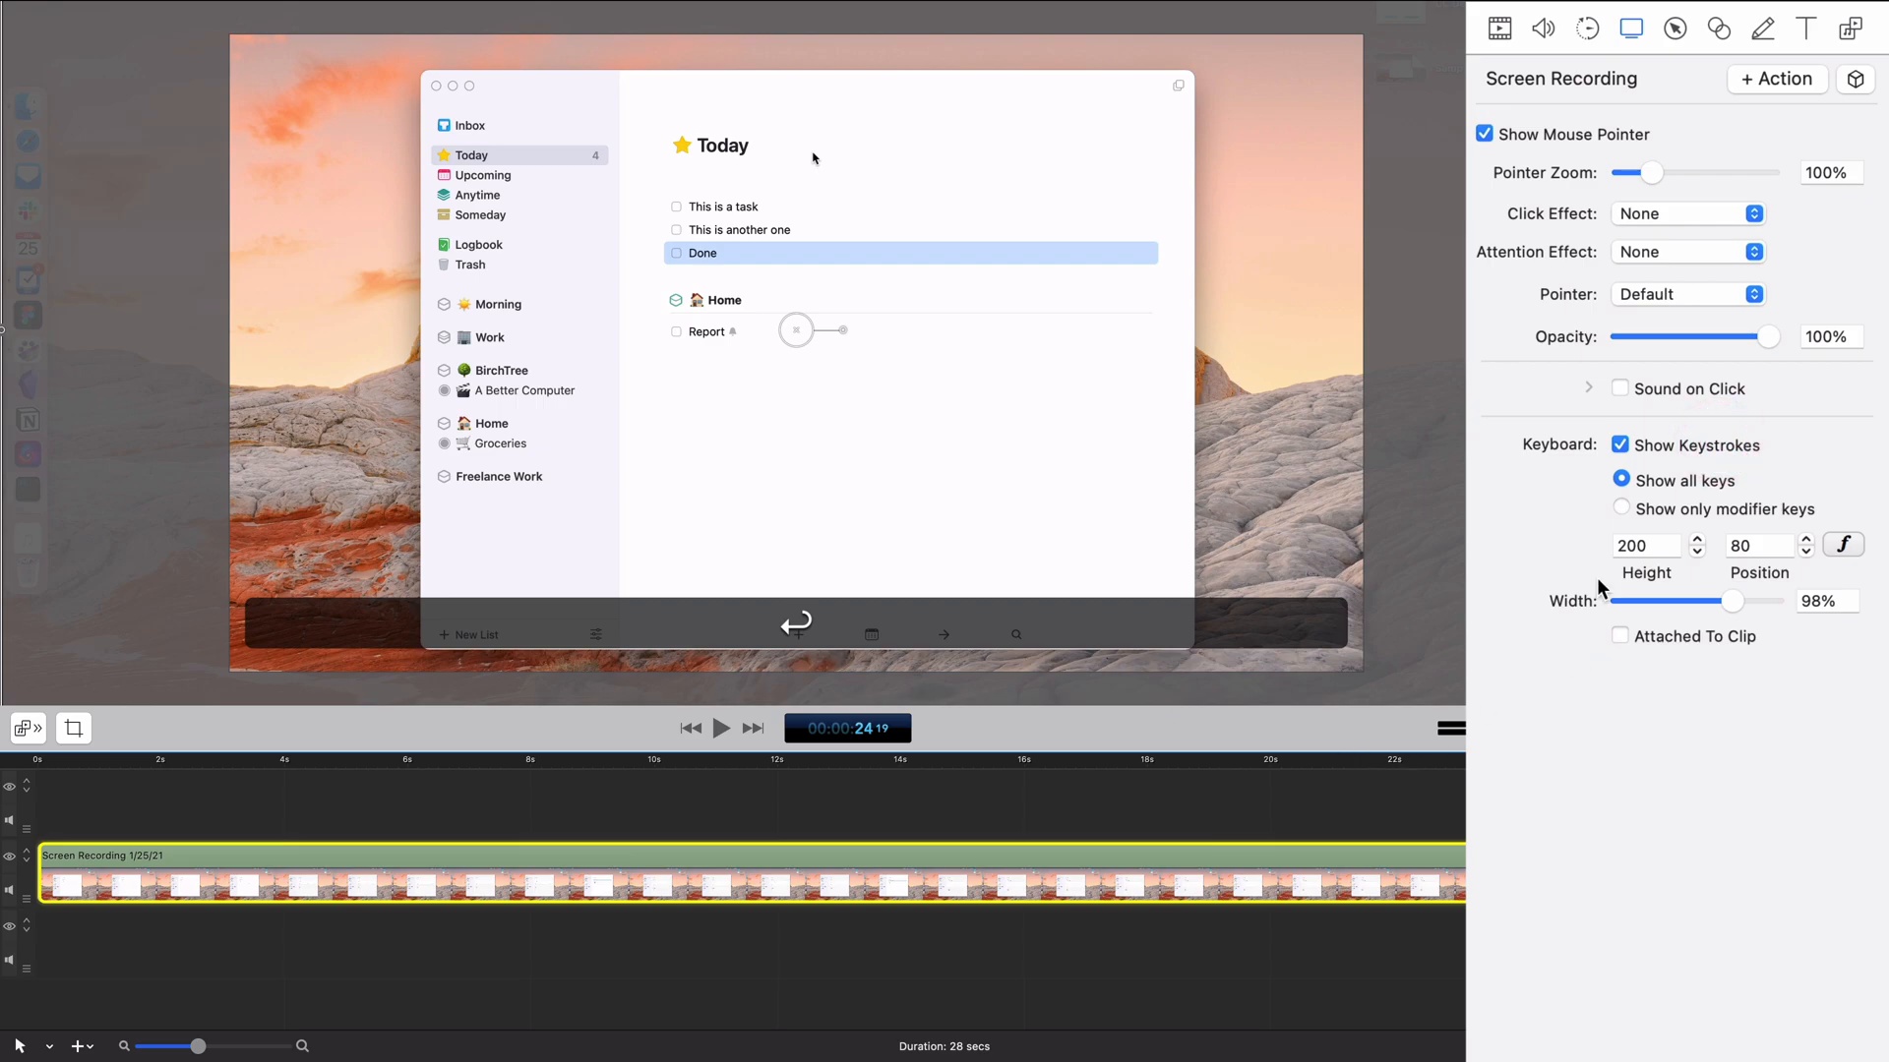
pyautogui.click(1632, 640)
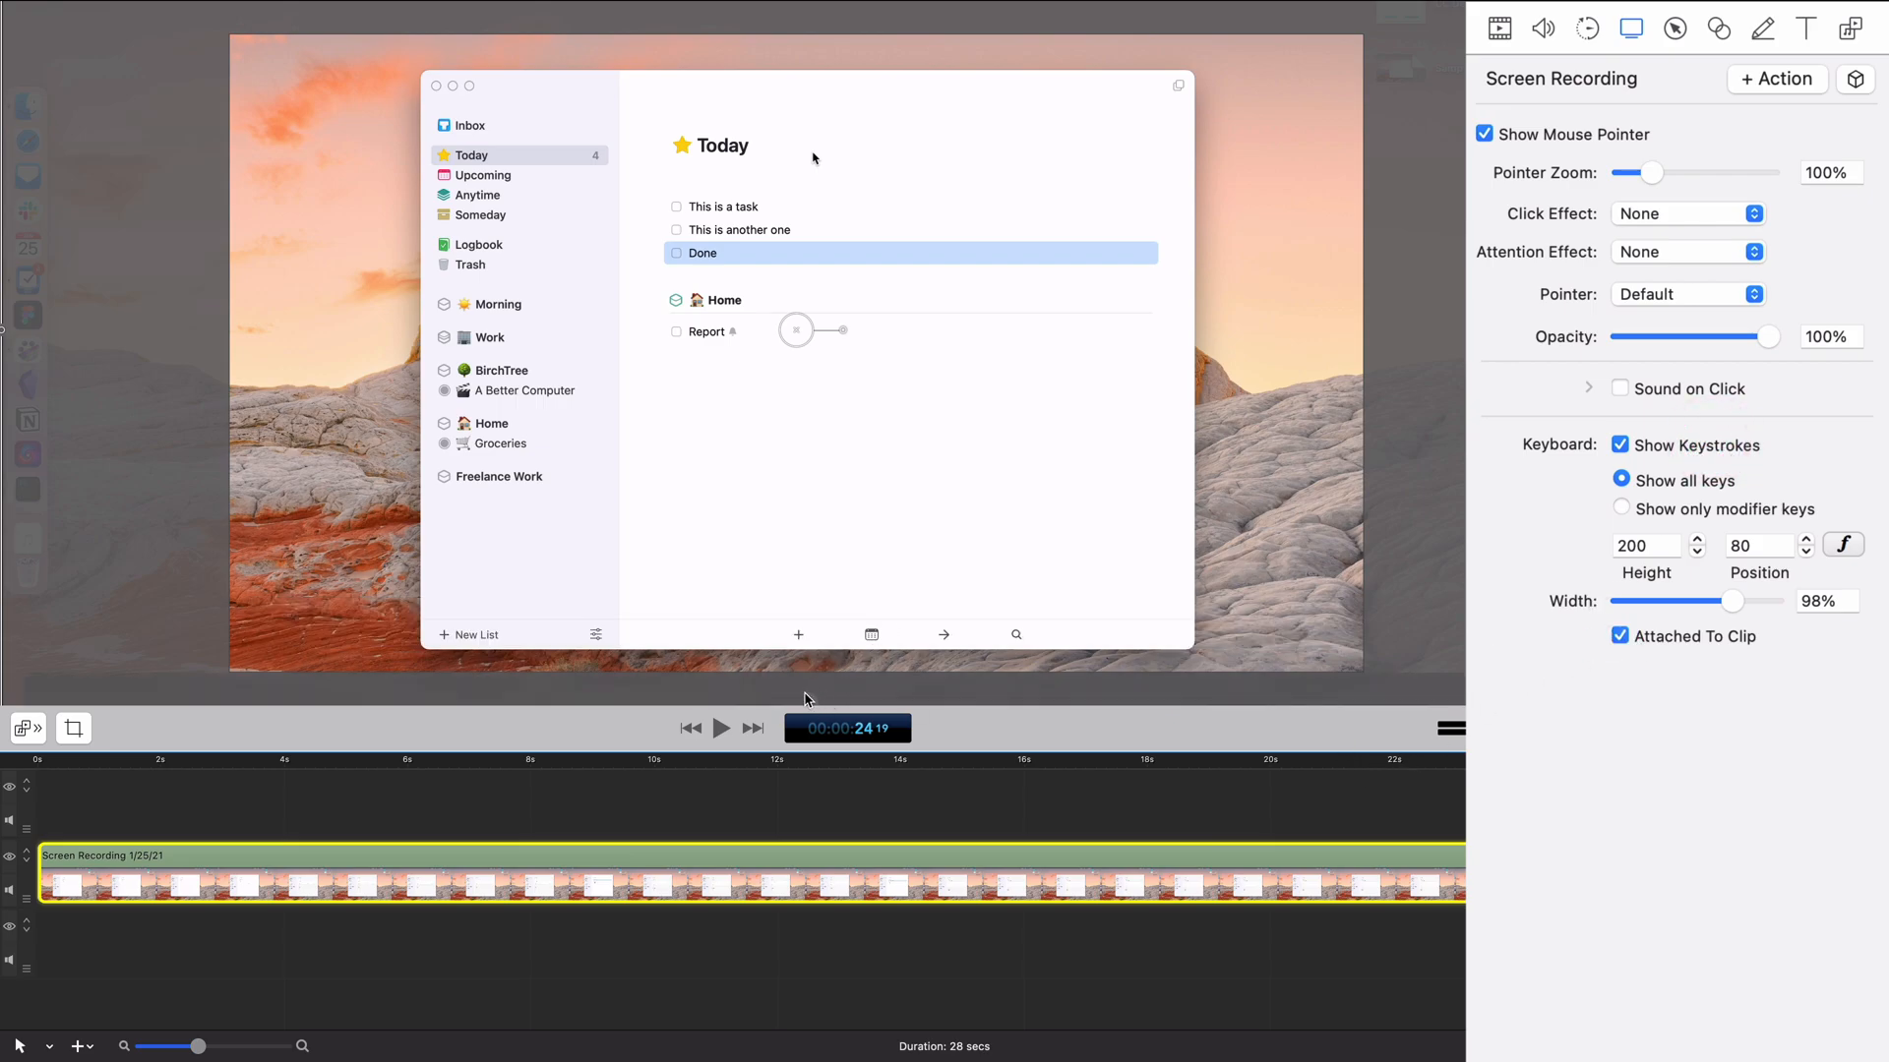
pyautogui.moveTo(1377, 762); pyautogui.dragTo(627, 766)
pyautogui.press('space')
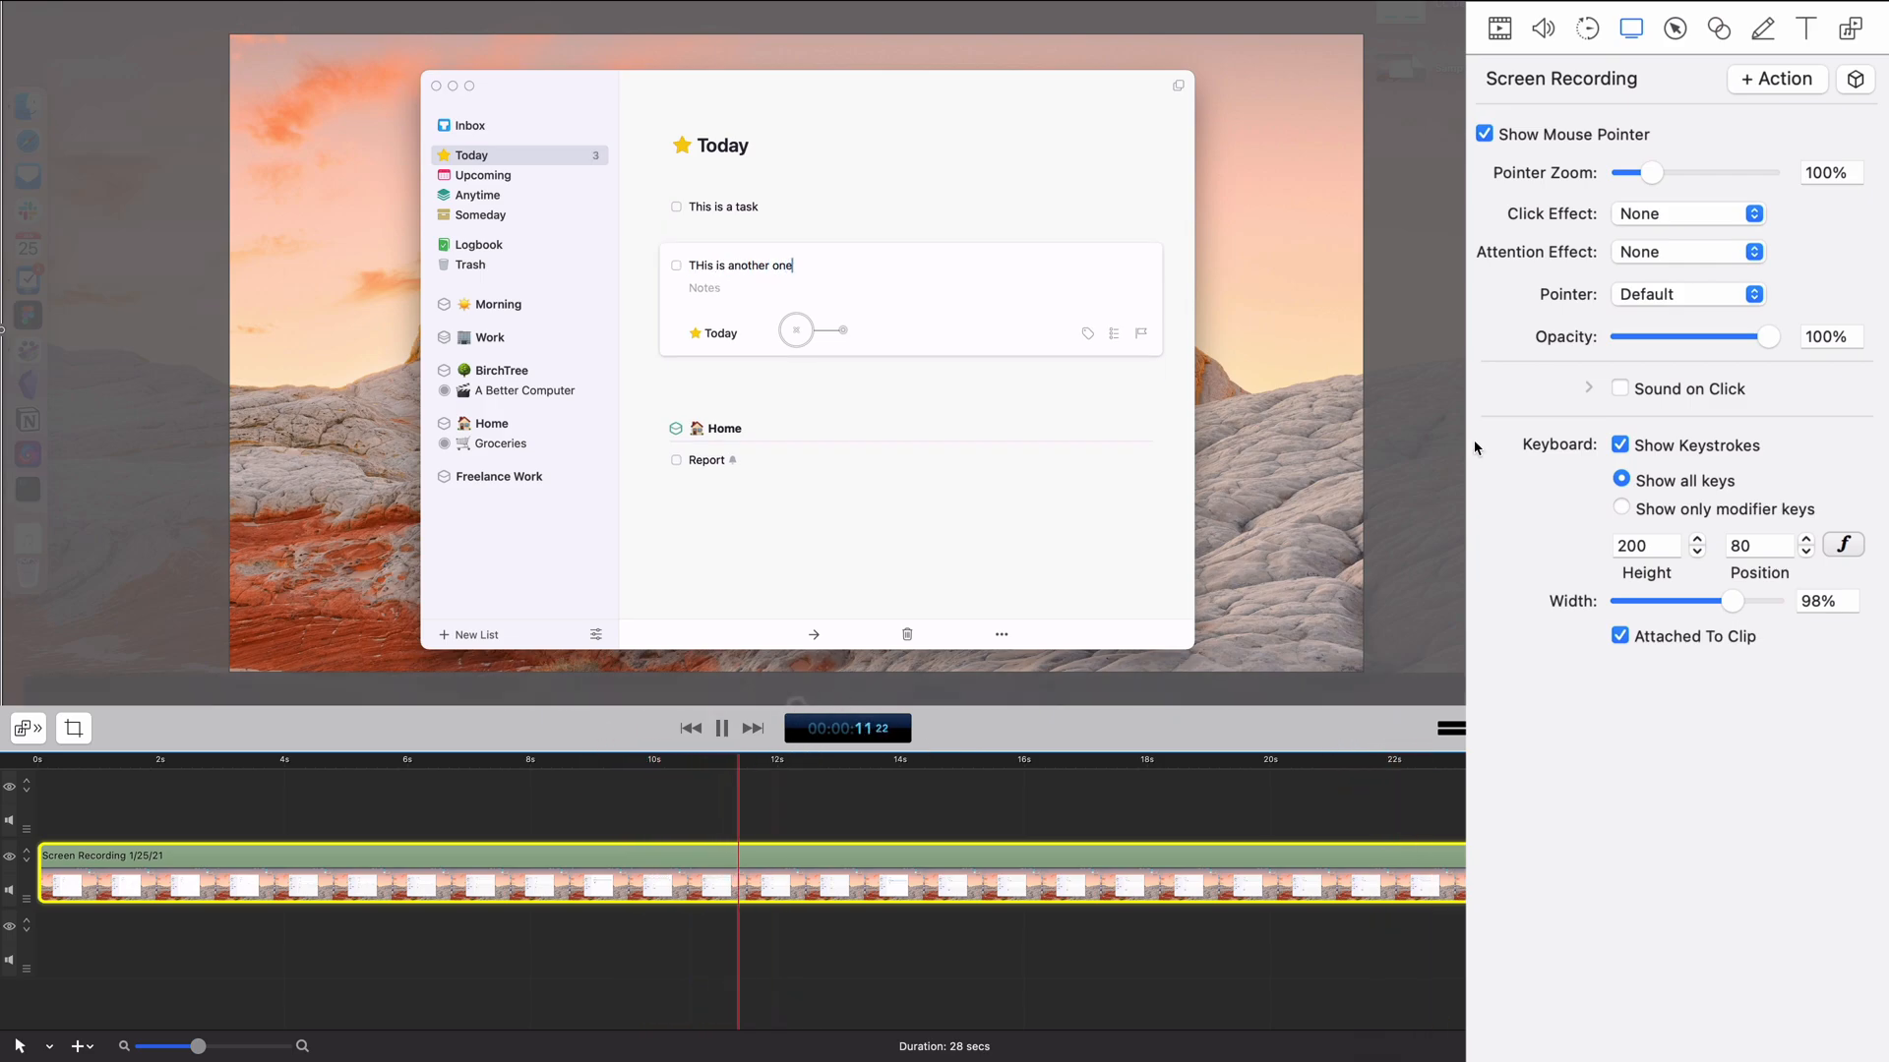
pyautogui.press('space')
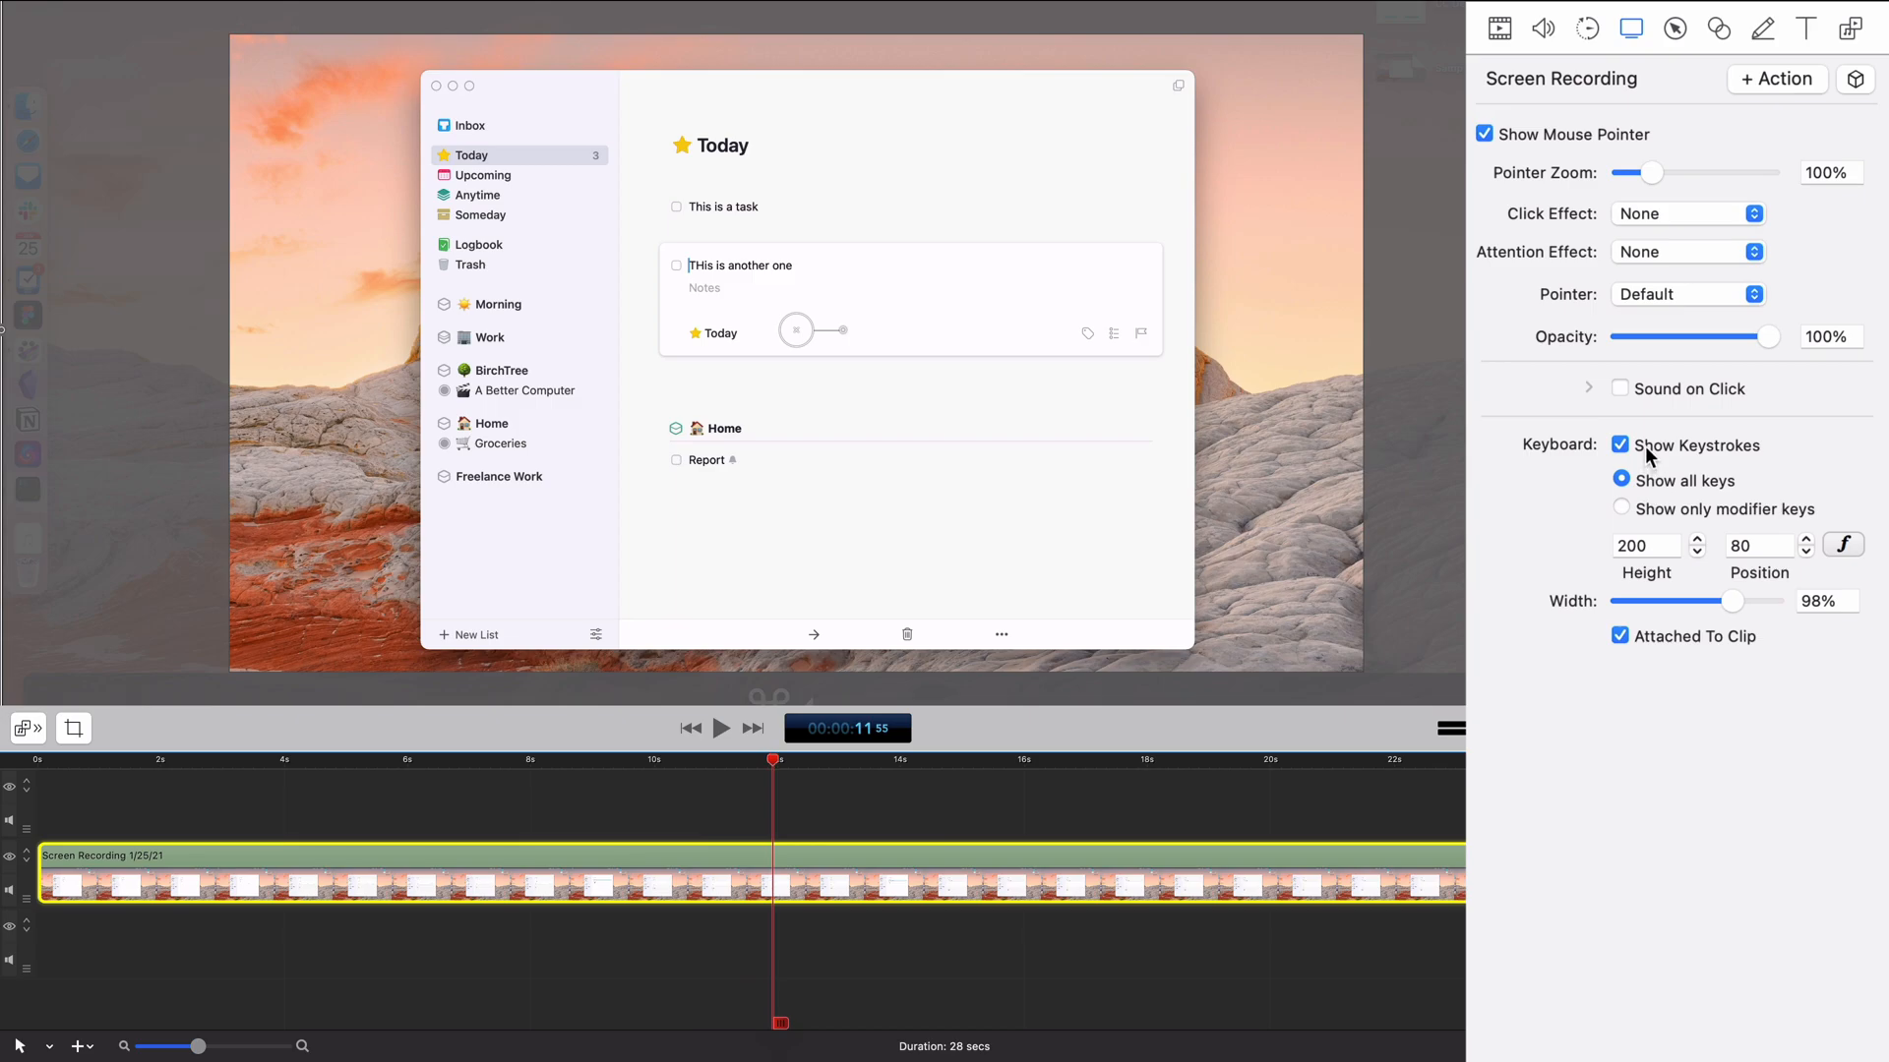
# Detach the keystroke display from the clip and play back the part after about 11 seconds
pyautogui.click(1621, 636)
pyautogui.click(710, 768)
pyautogui.press('space')
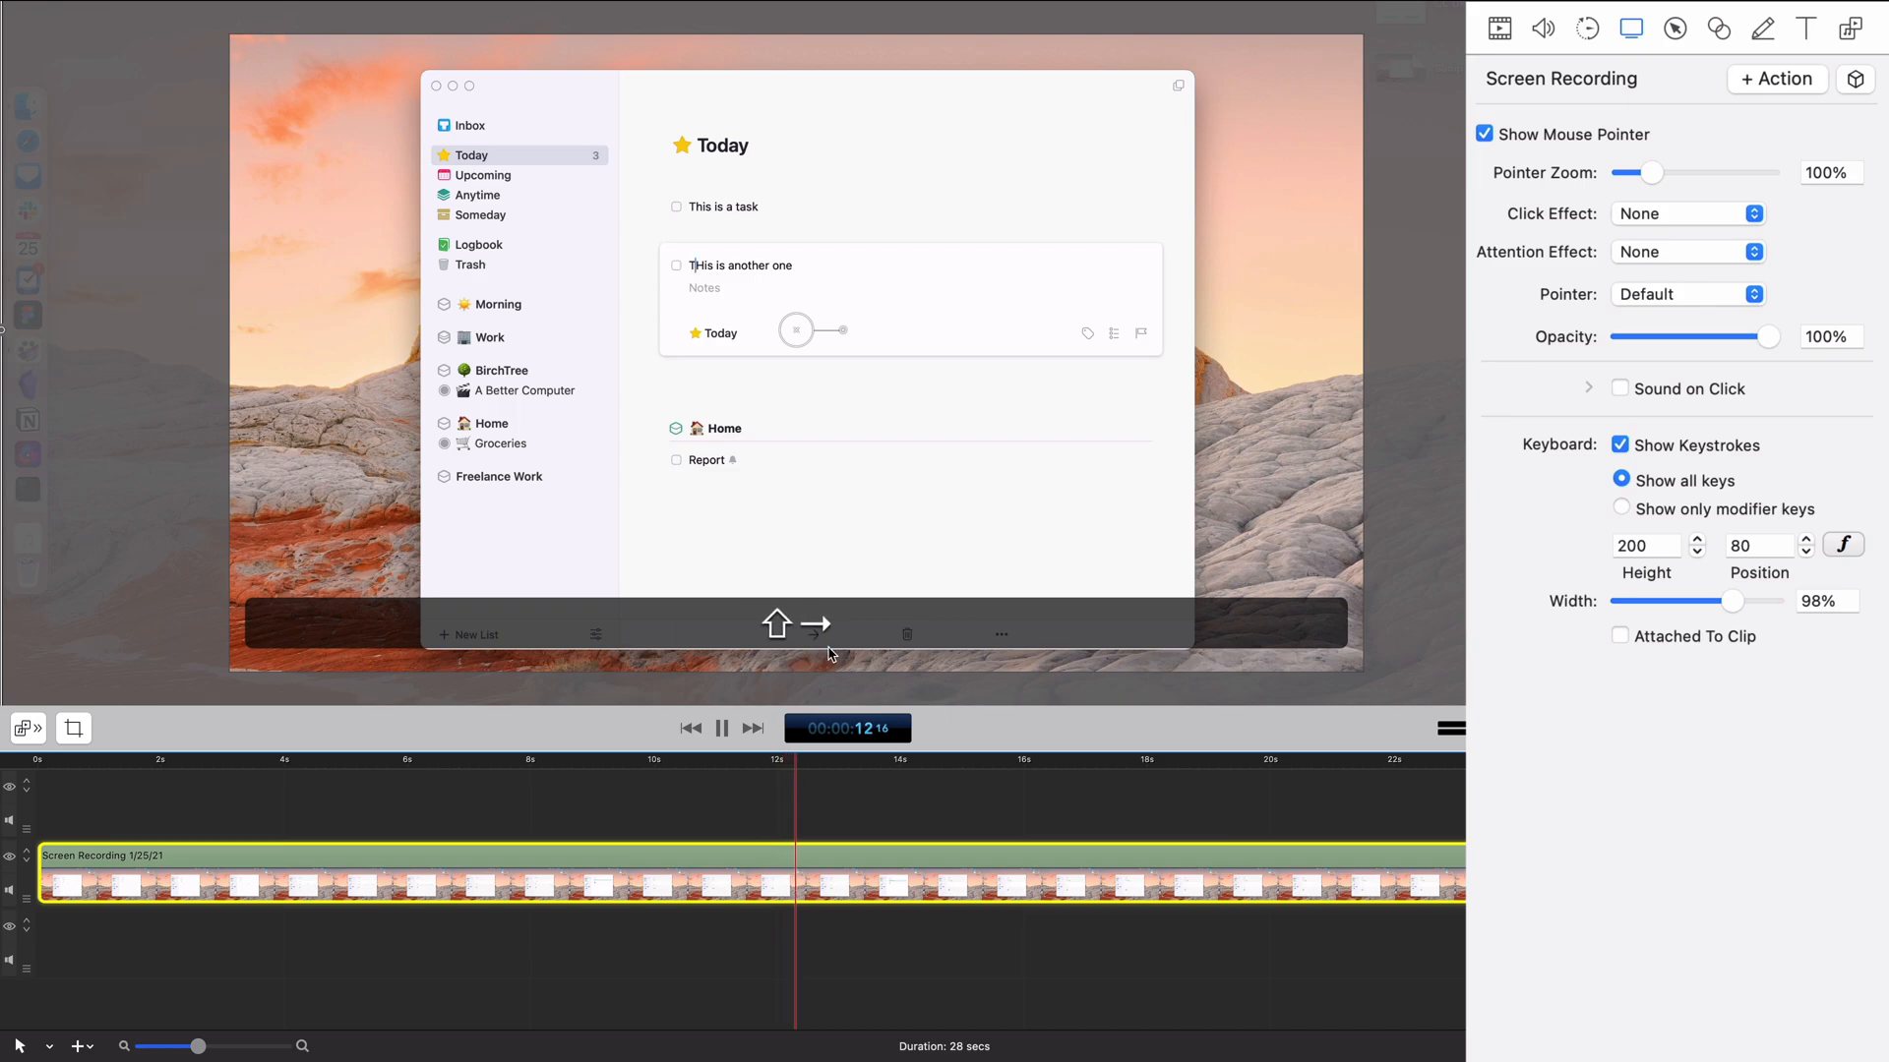
pyautogui.press('space')
# Set the keystroke display's height to 250 and its width to 15%
pyautogui.moveTo(1731, 596); pyautogui.dragTo(1623, 612)
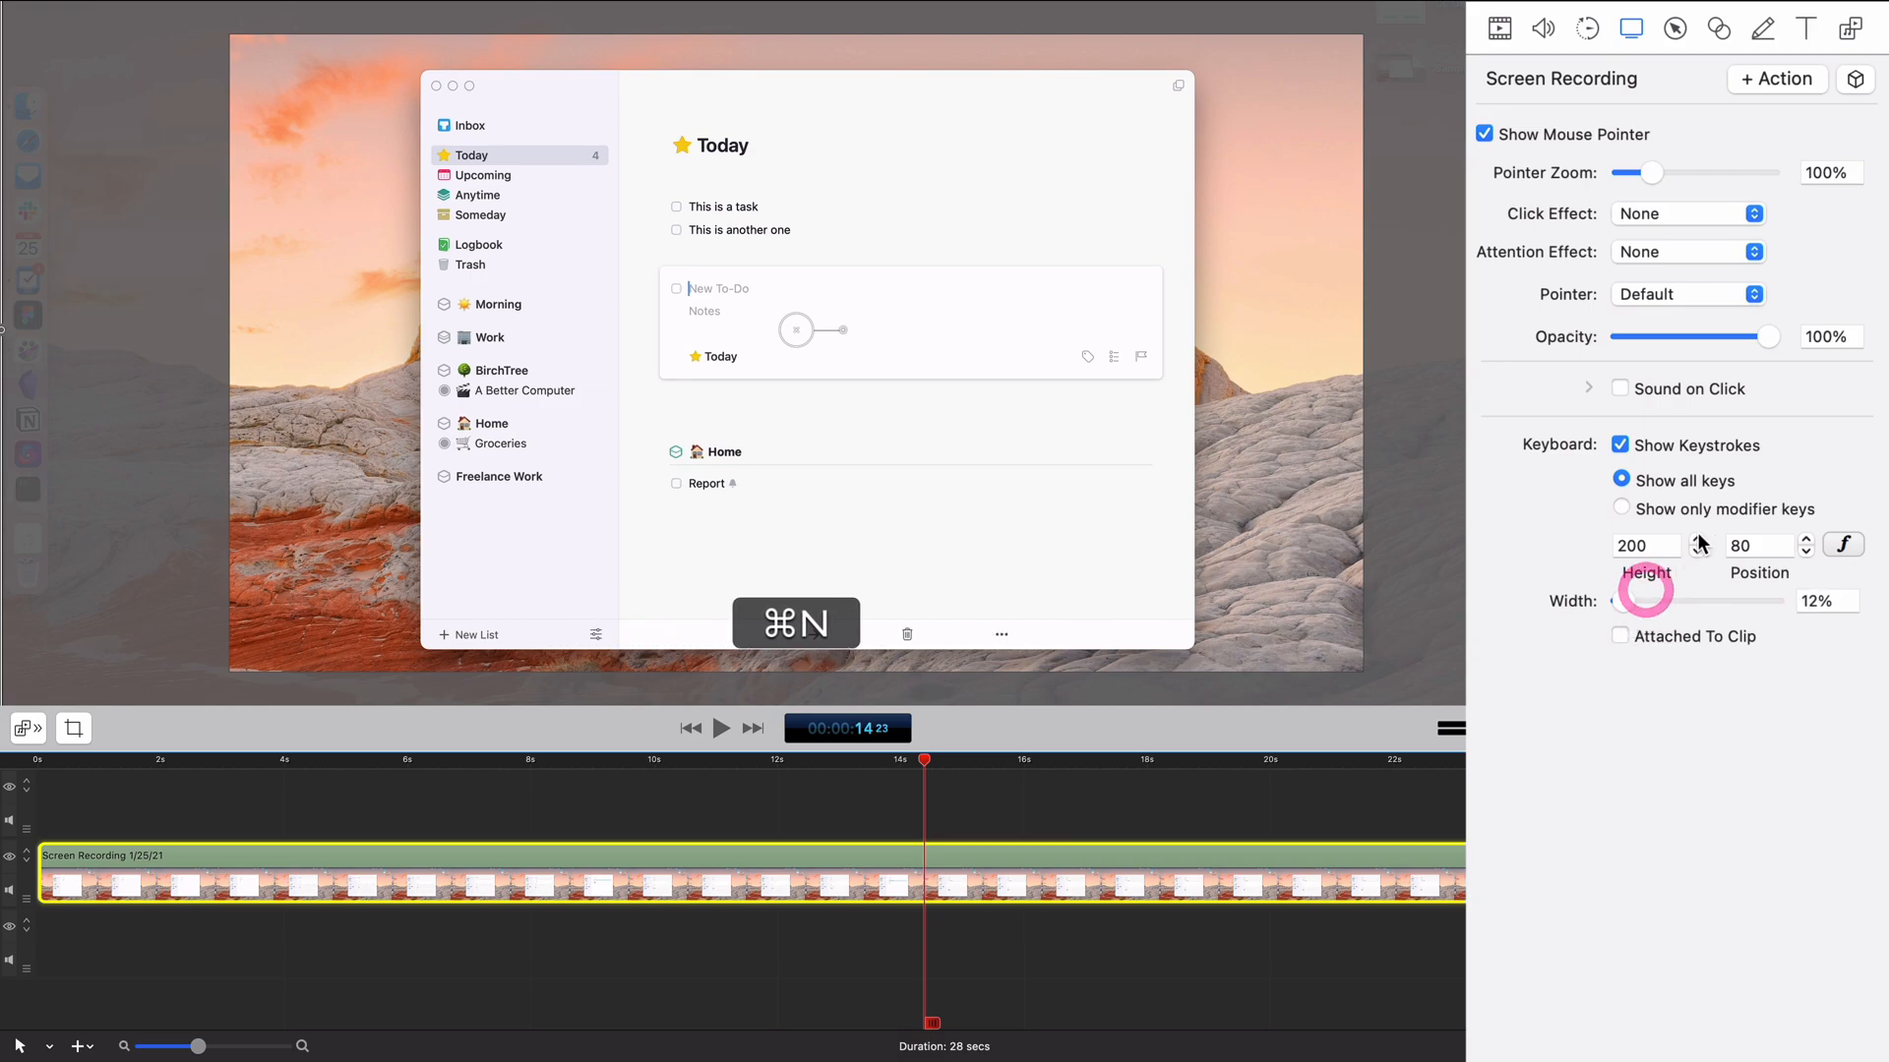
pyautogui.click(1568, 544)
pyautogui.write('250')
pyautogui.press('Tab')
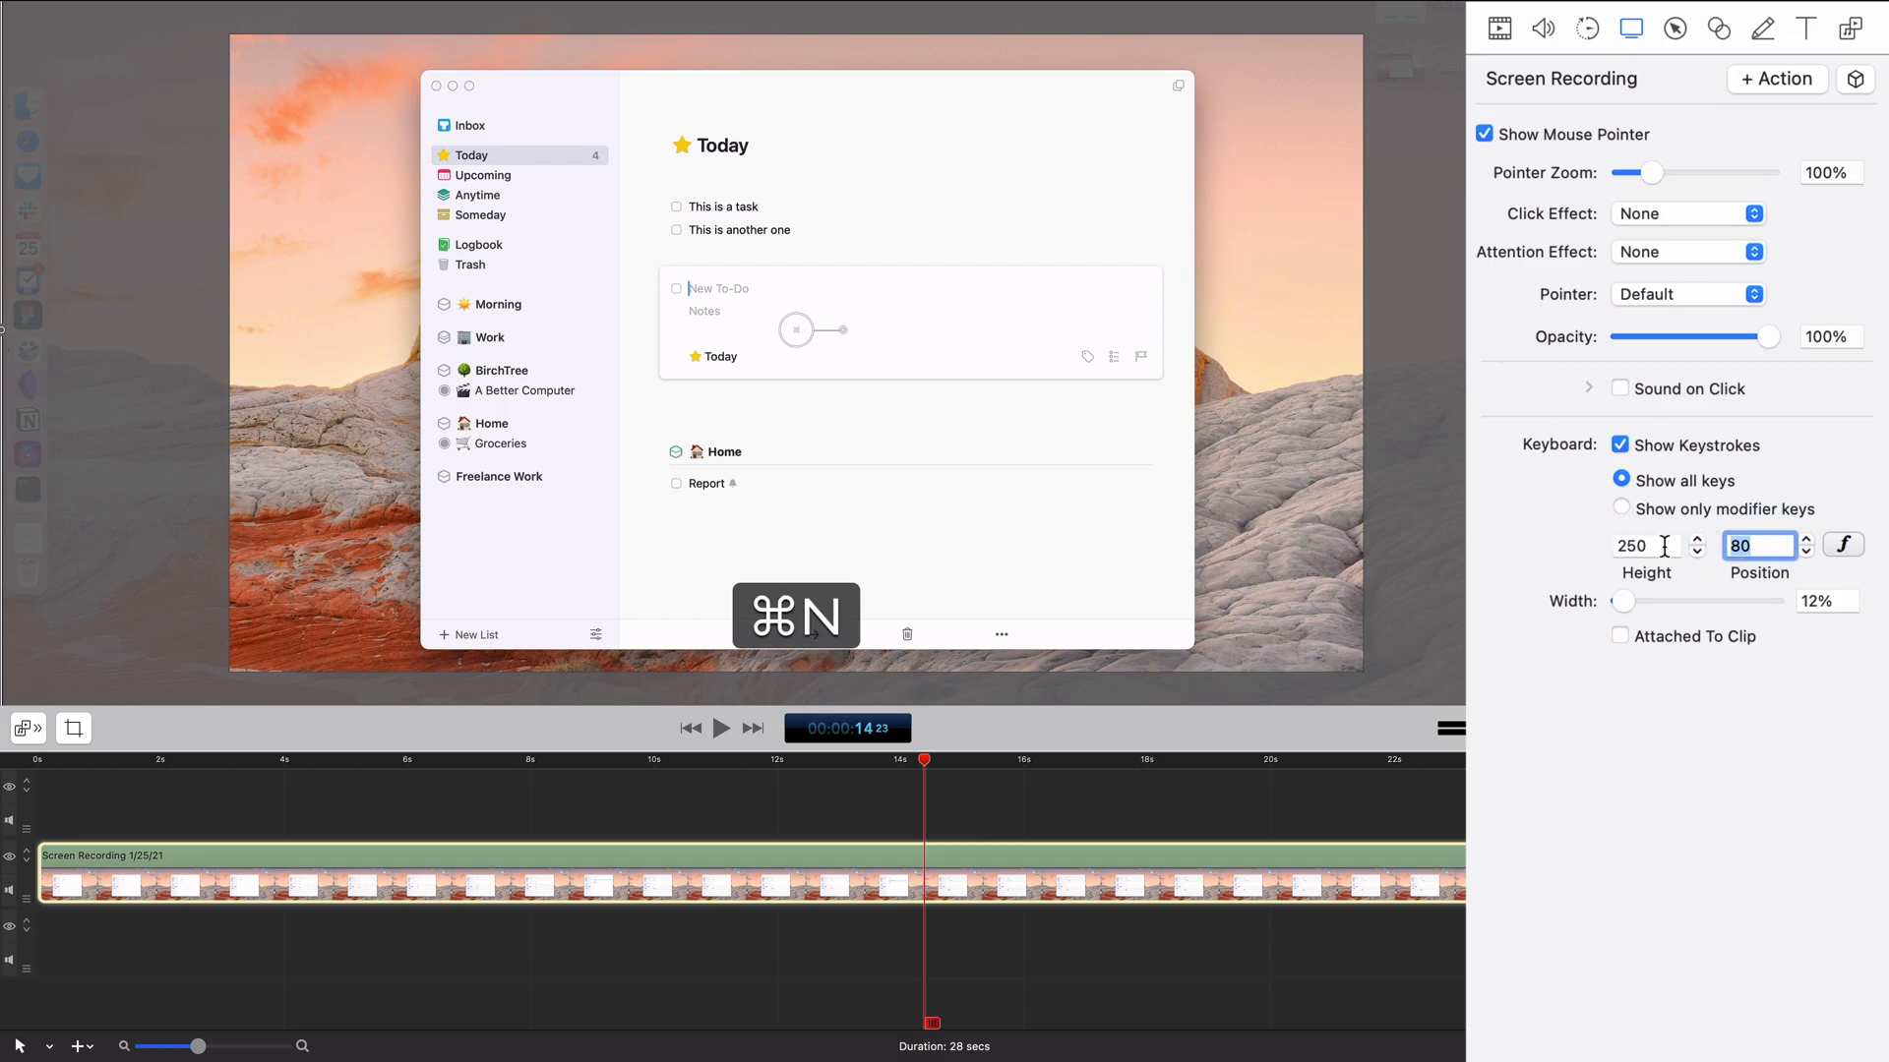
pyautogui.moveTo(1627, 592); pyautogui.dragTo(1633, 592)
# Set the keystroke display's font to Futura Now Headline and toggle its bold style
pyautogui.click(1838, 546)
pyautogui.click(1653, 162)
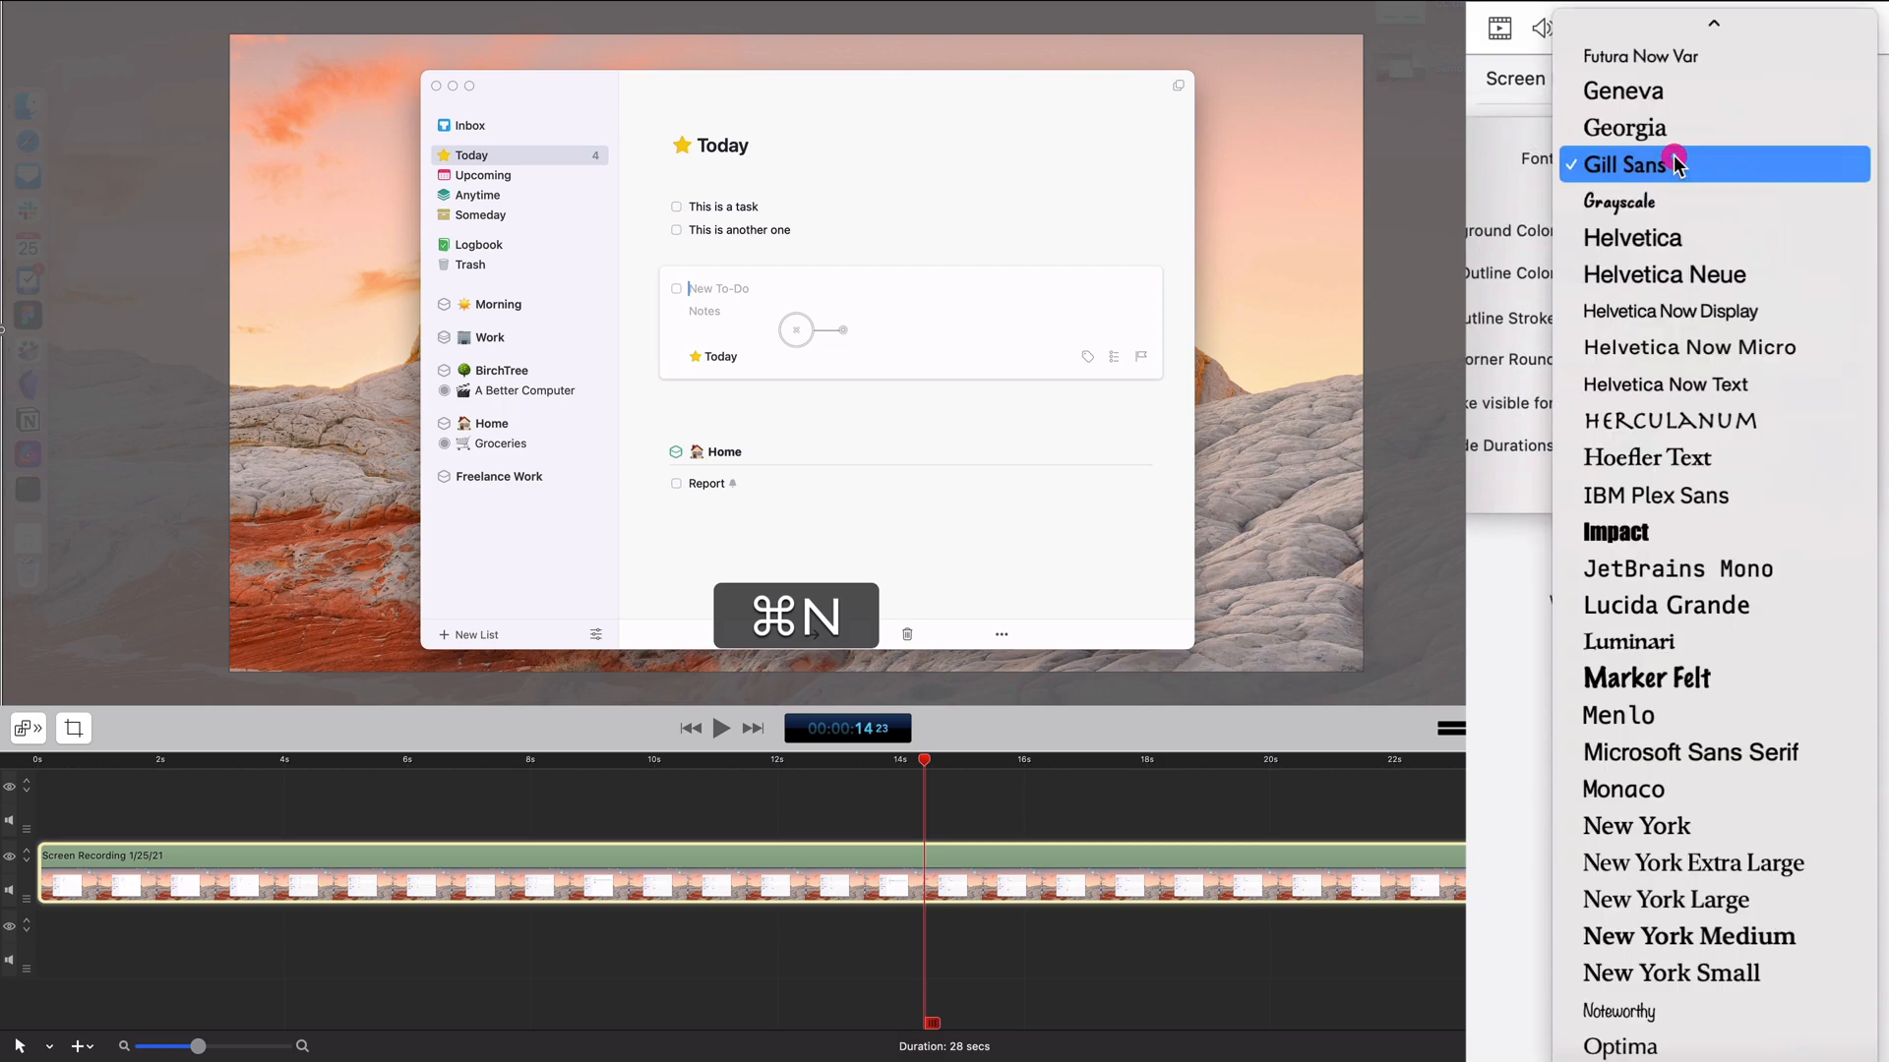
pyautogui.moveTo(1676, 10)
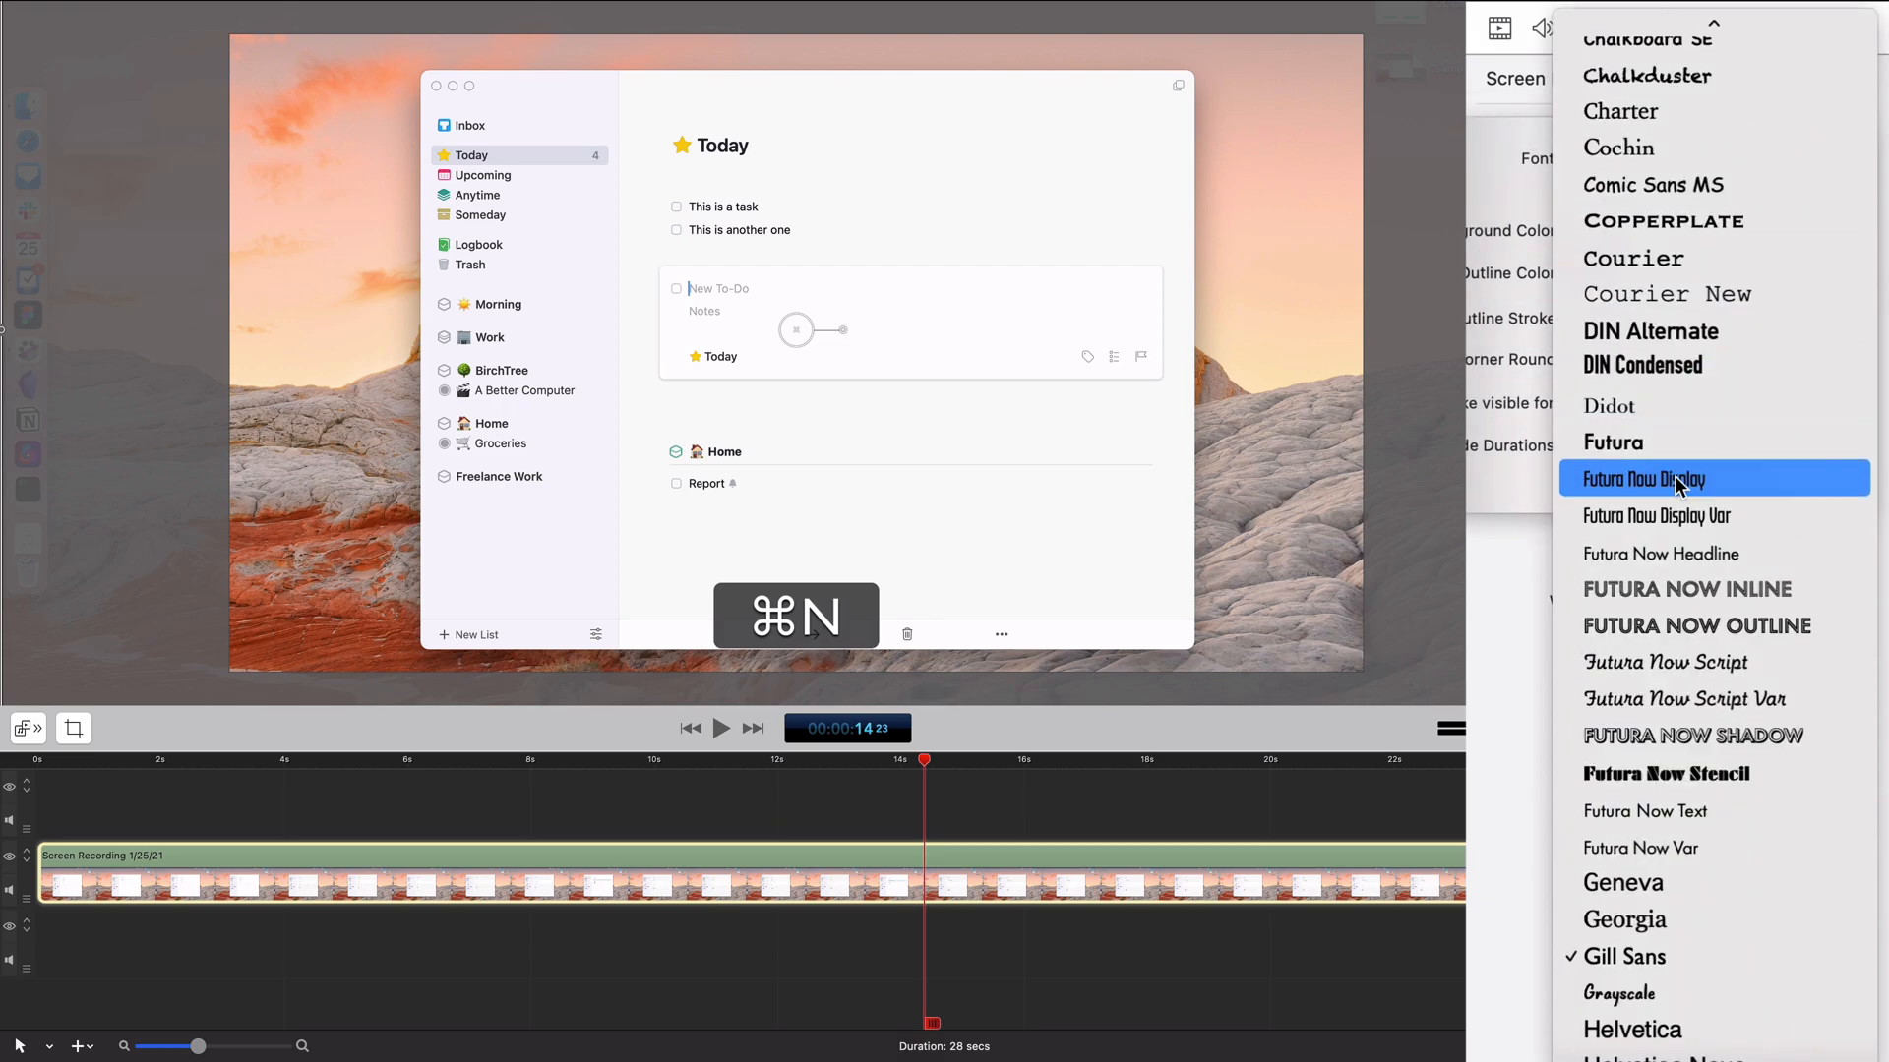
pyautogui.click(1667, 556)
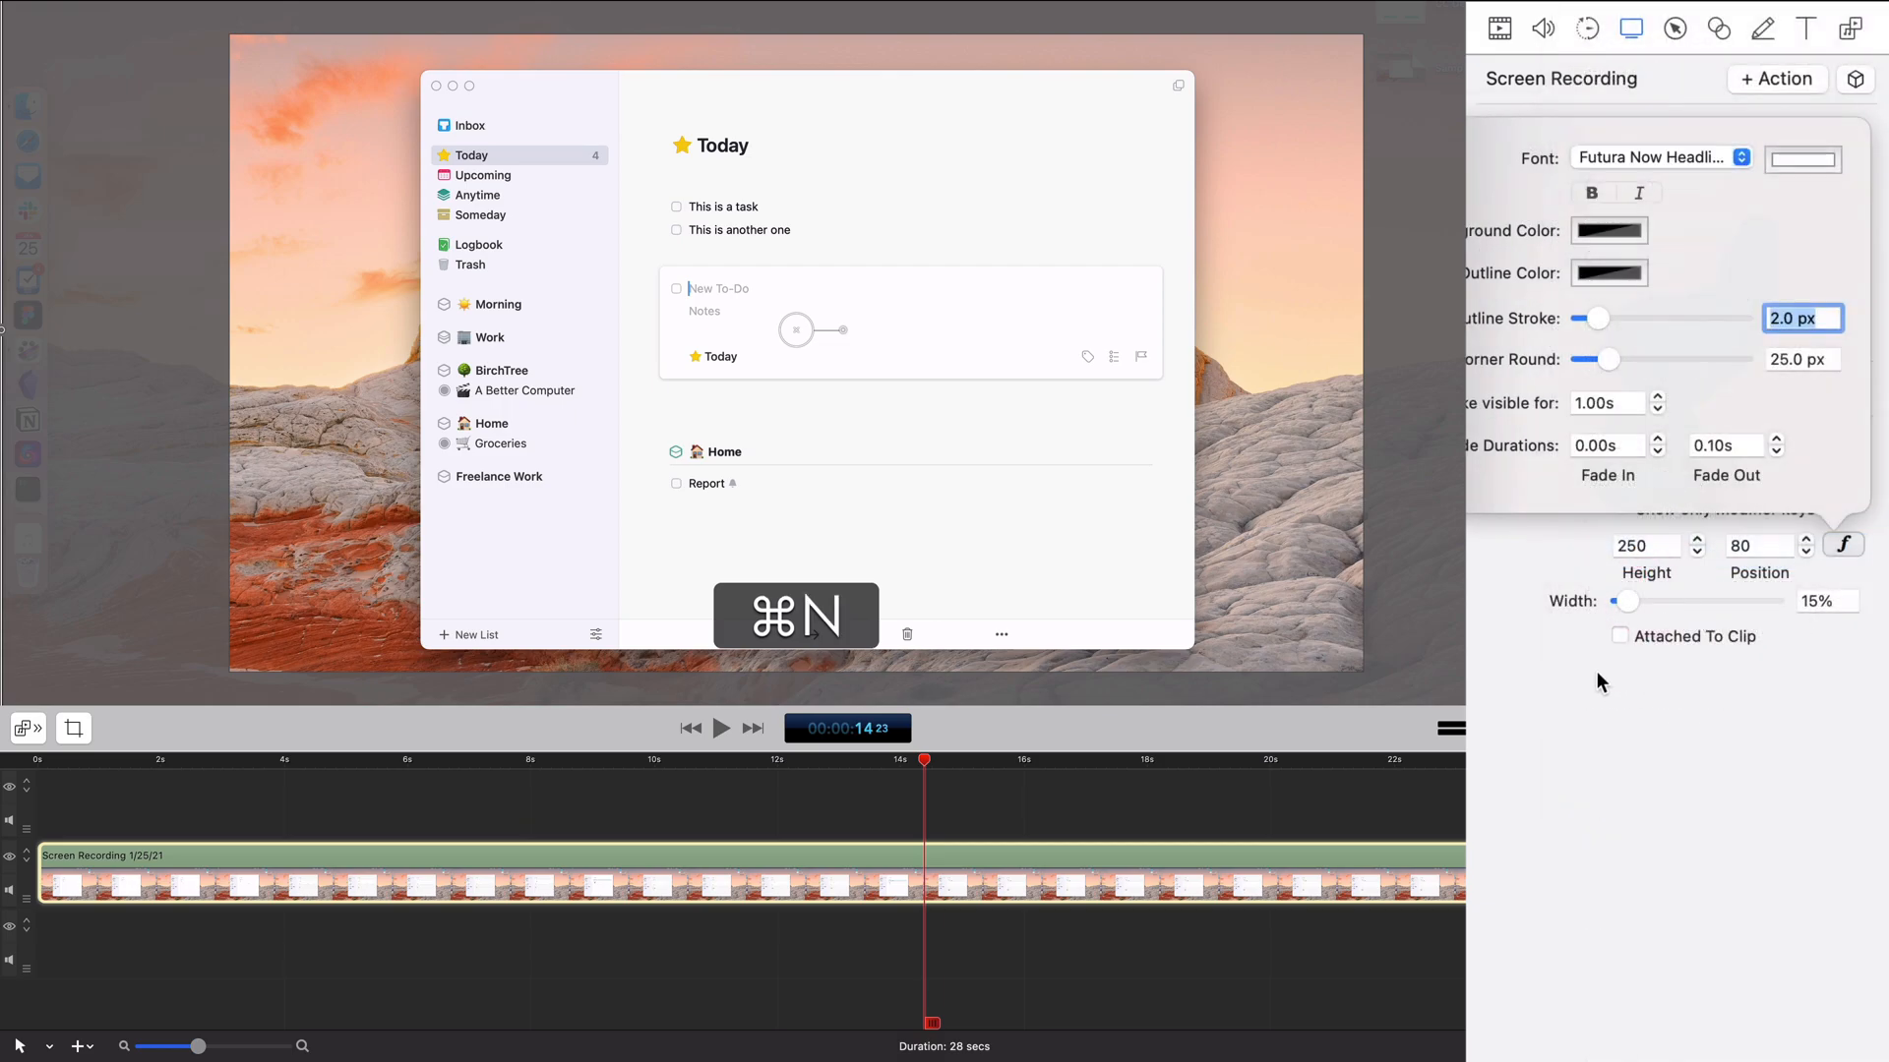
pyautogui.click(1584, 193)
pyautogui.click(1711, 529)
# Preview the keystroke display, try showing only modifier keys around 12 seconds, and switch back to showing all keys
pyautogui.click(886, 763)
pyautogui.press('space')
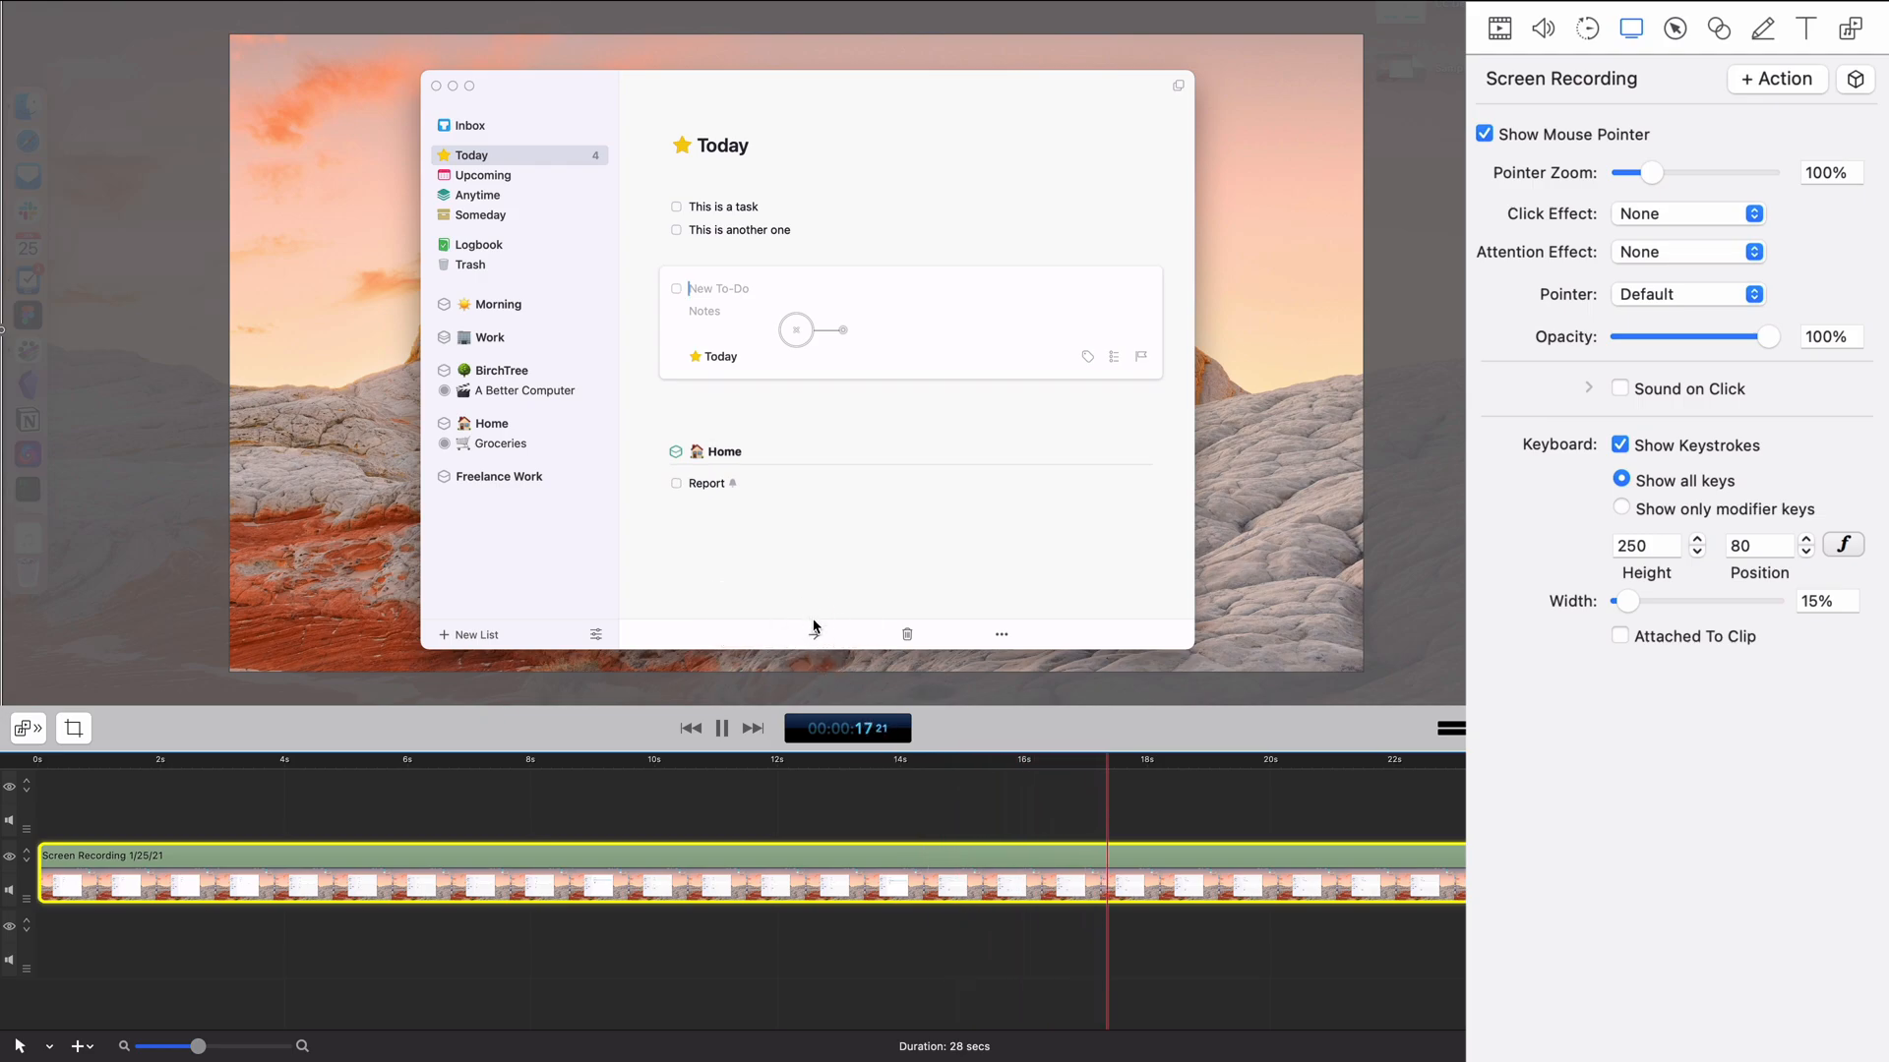
pyautogui.press('space')
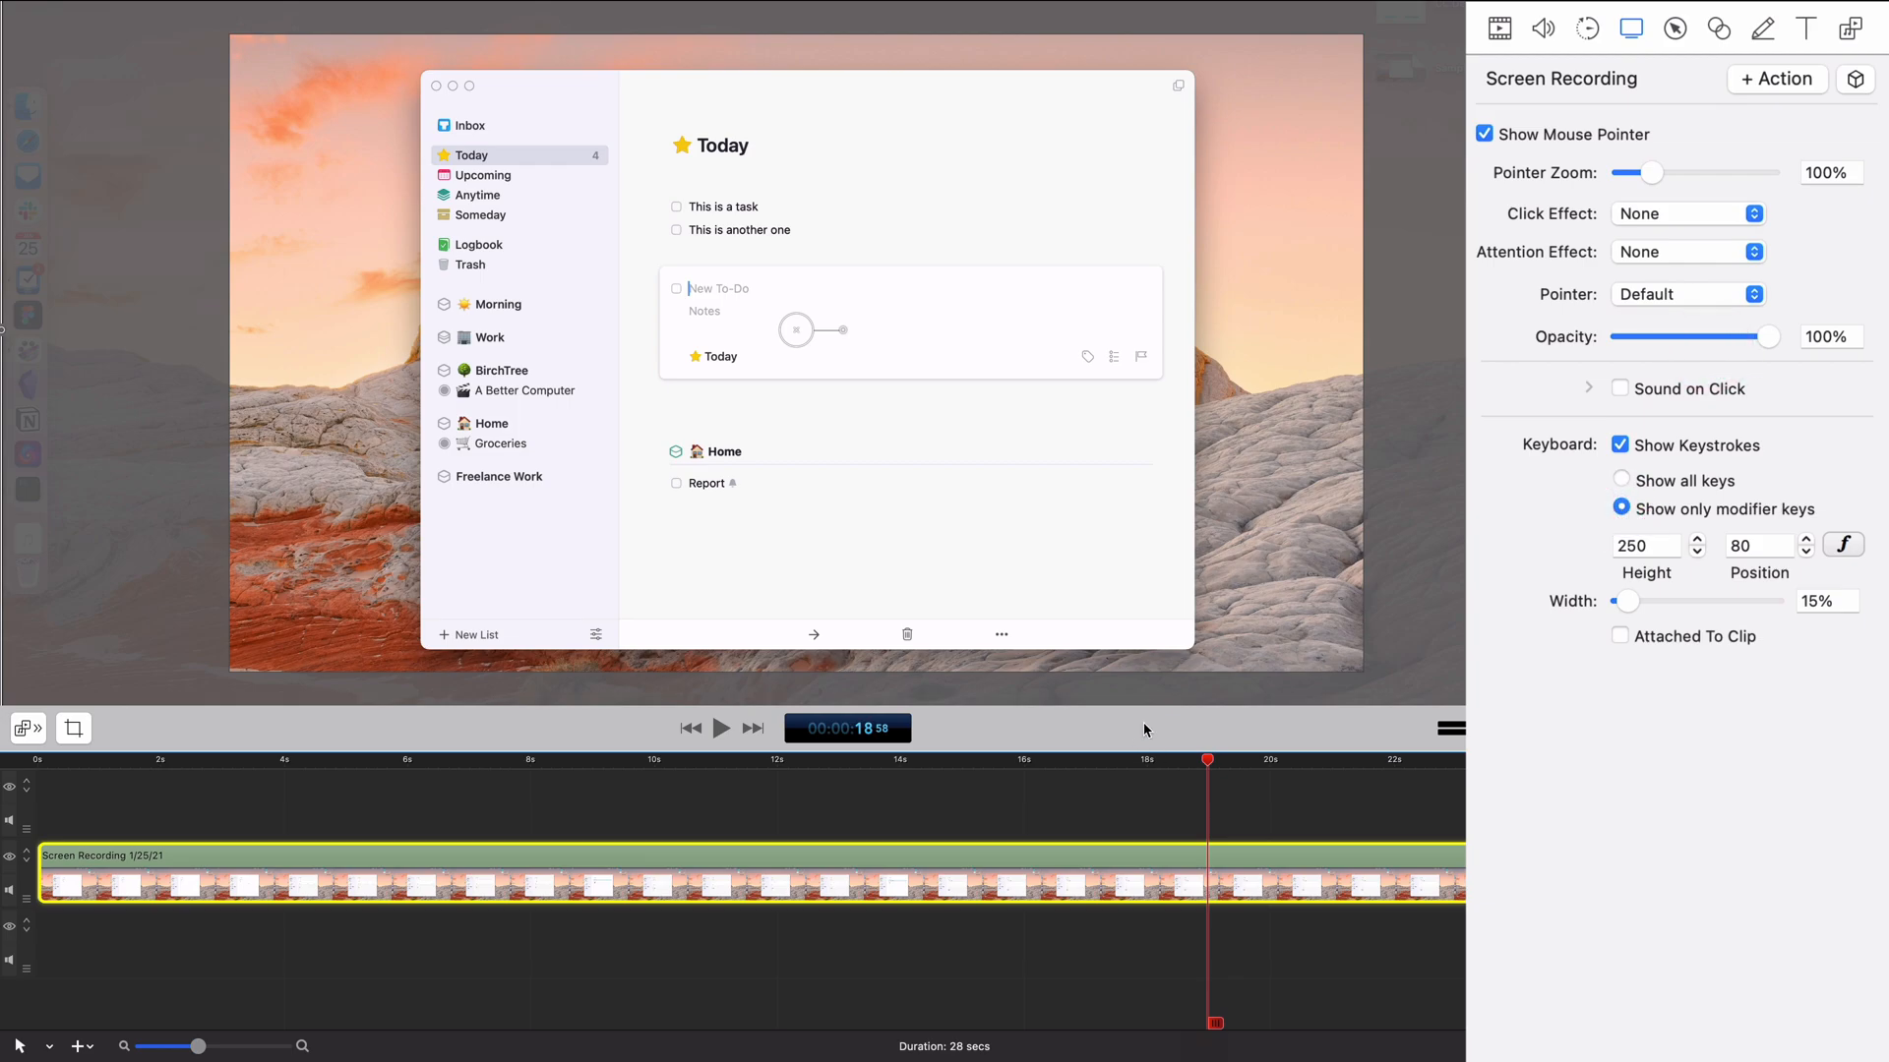
pyautogui.moveTo(1082, 764); pyautogui.dragTo(793, 784)
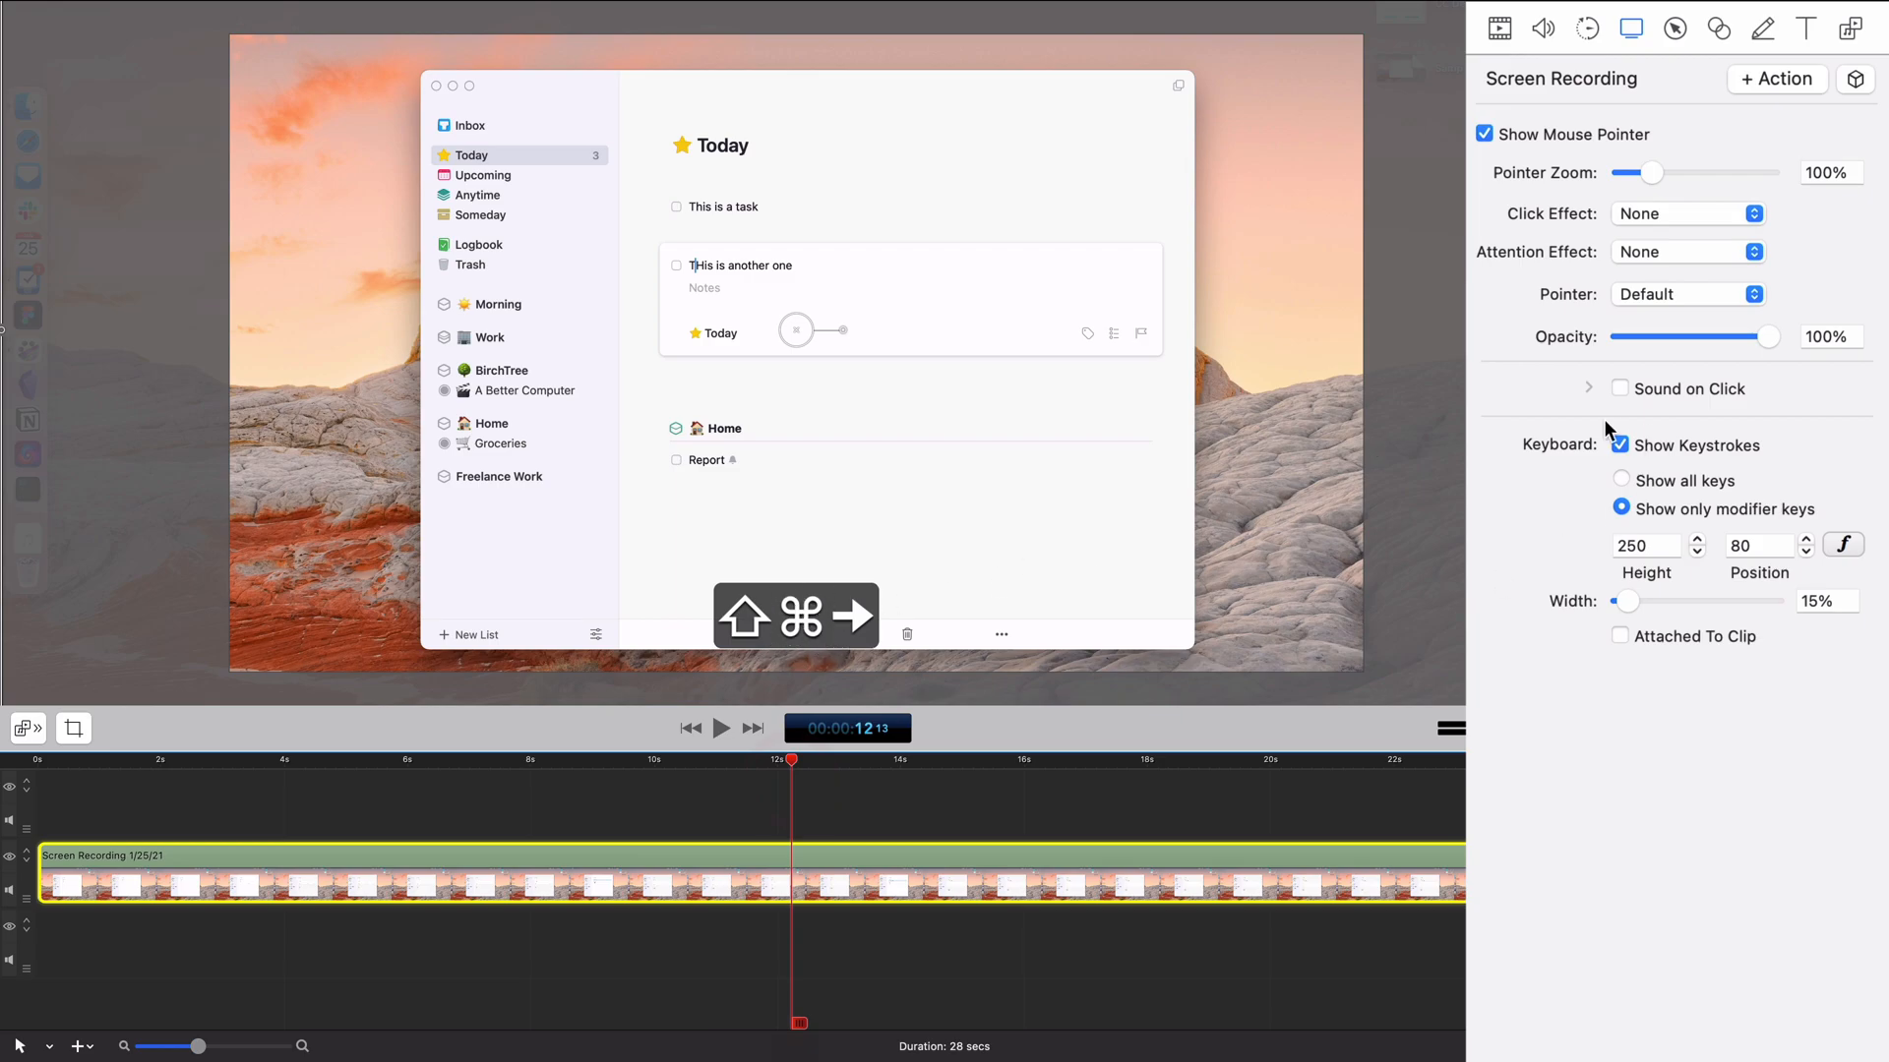
pyautogui.moveTo(824, 762); pyautogui.dragTo(1342, 764)
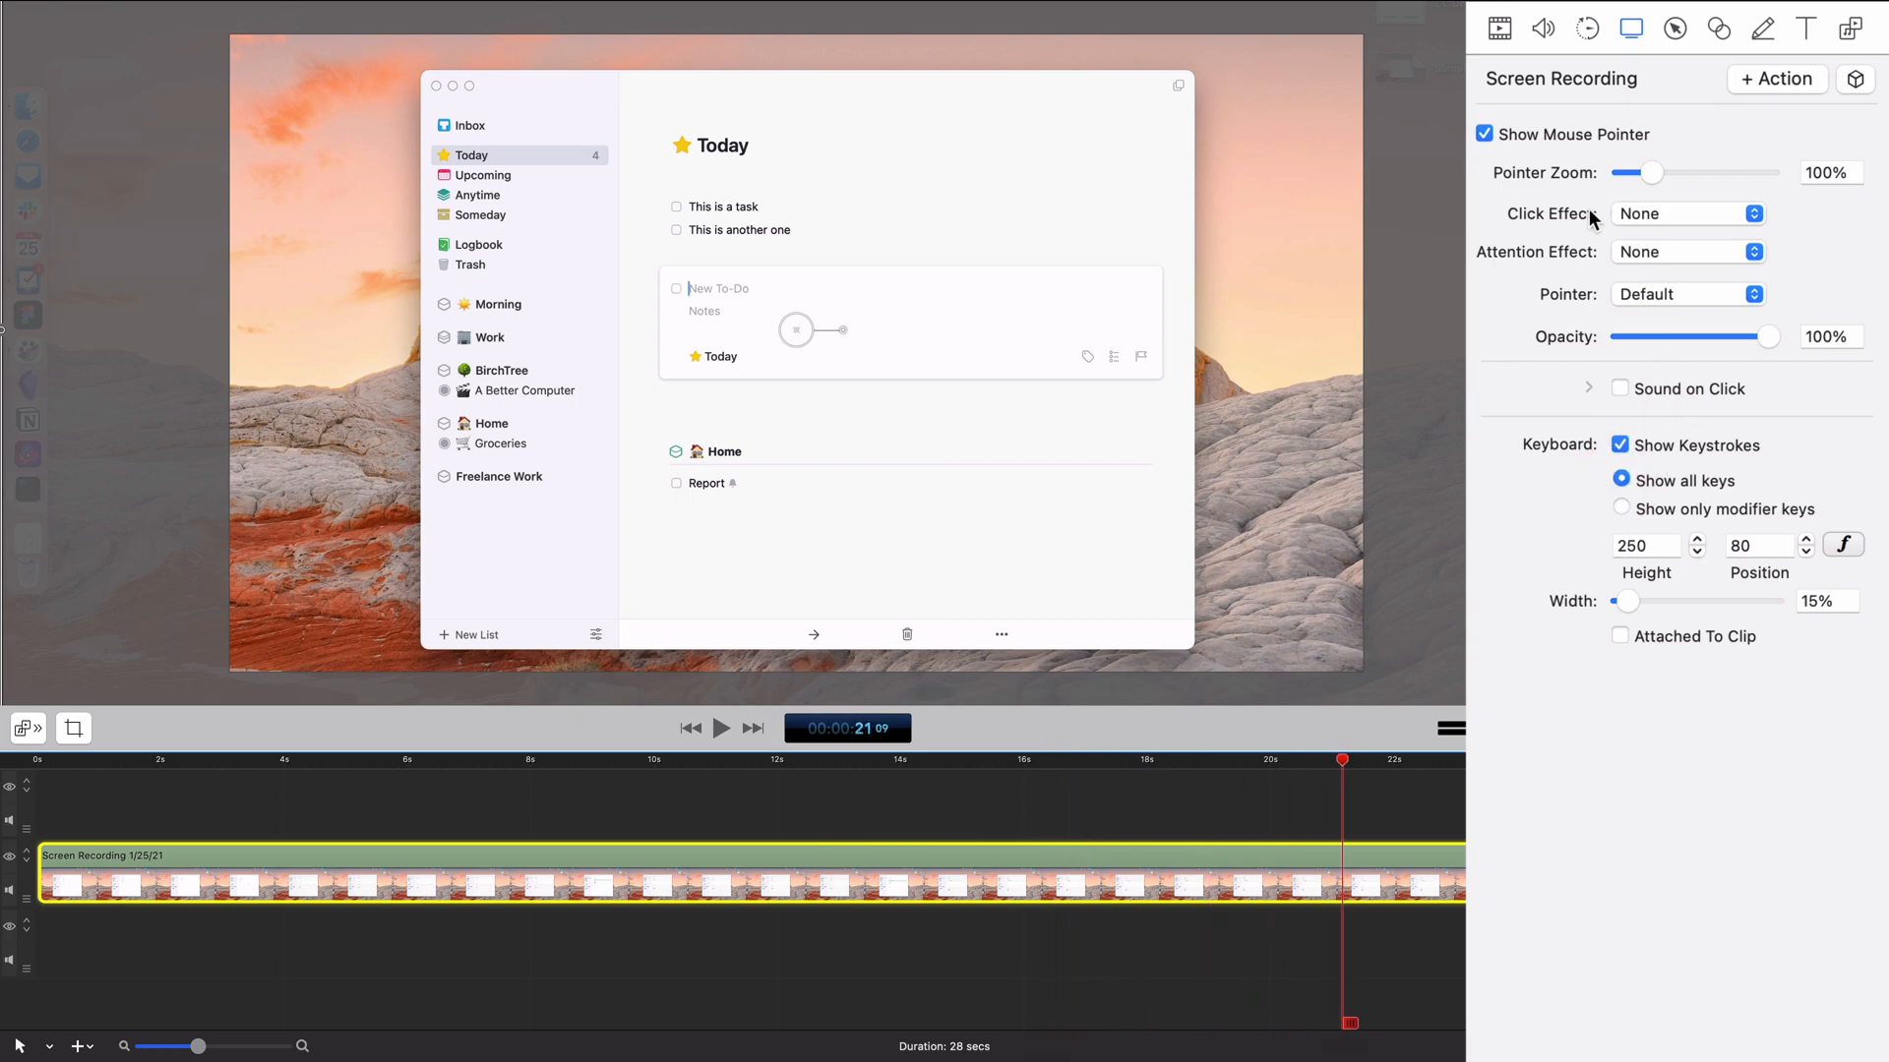
# Set the pointer's click effect to Radar and play back the clip from 24 seconds
pyautogui.press('space')
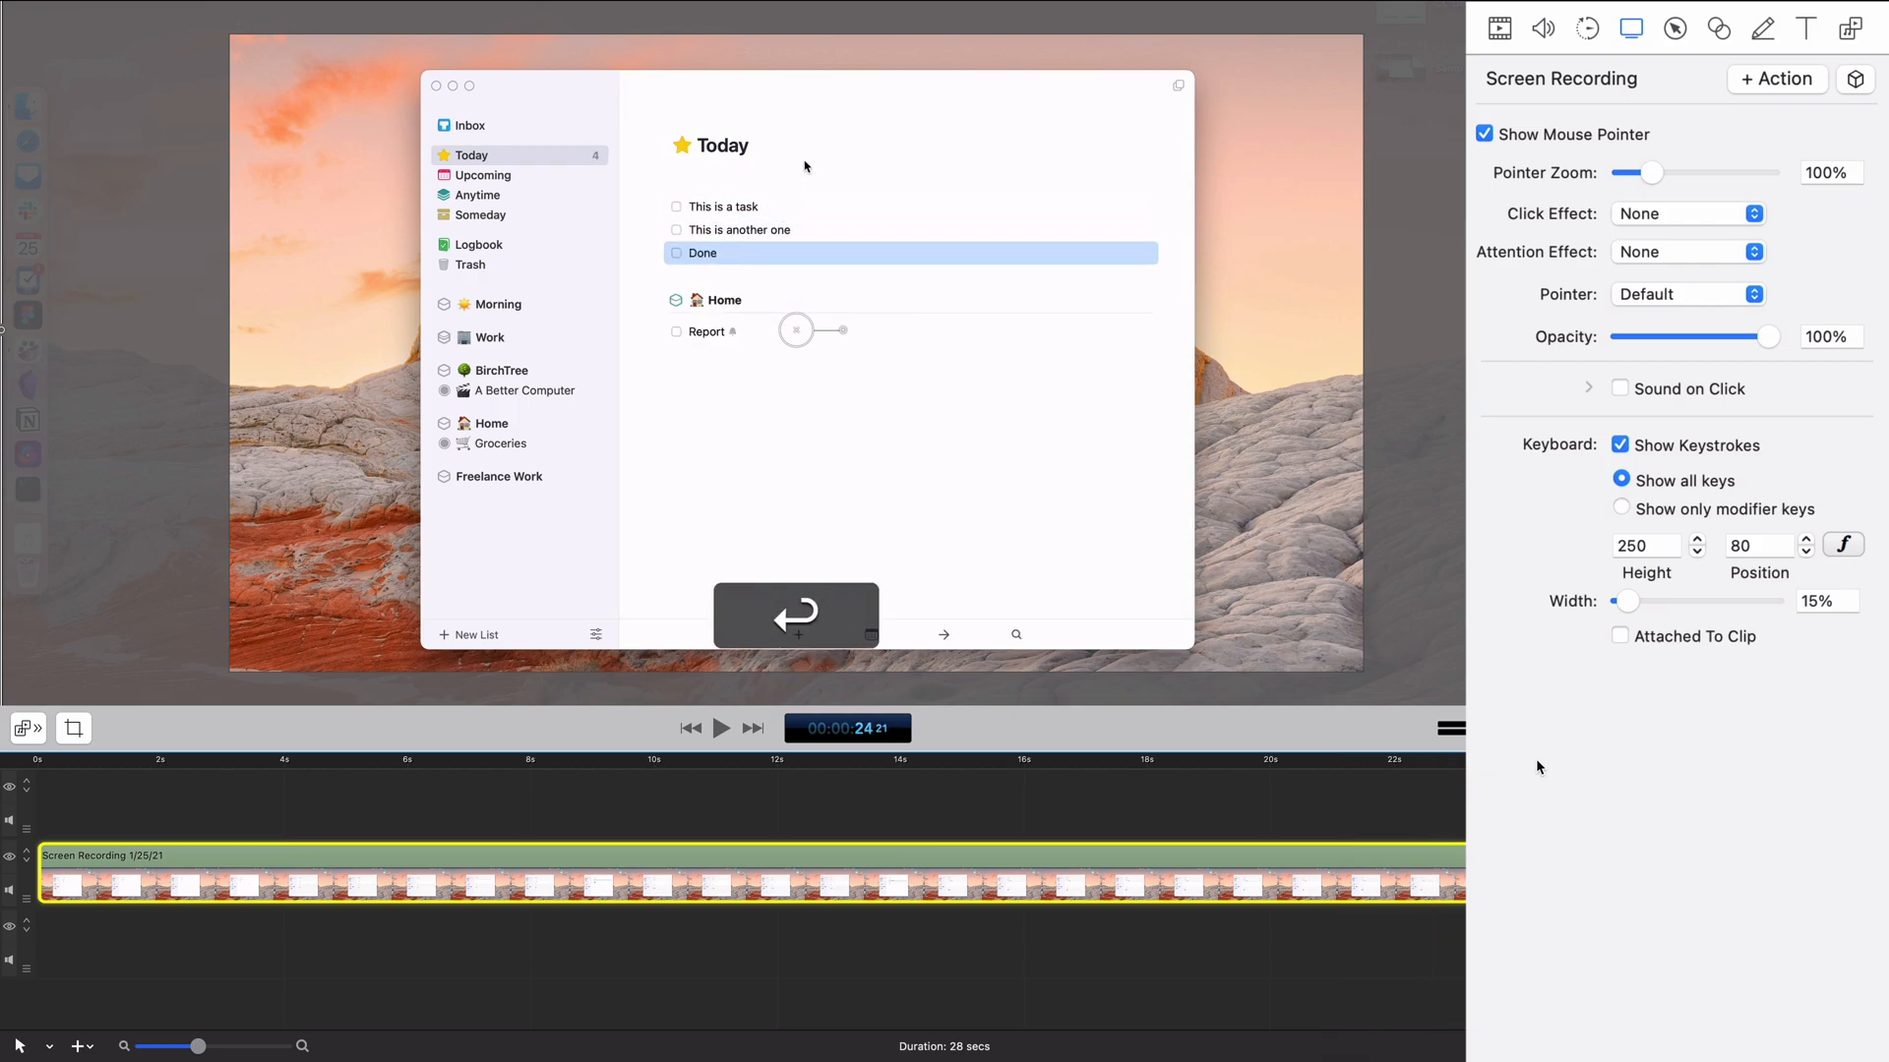
pyautogui.click(1515, 759)
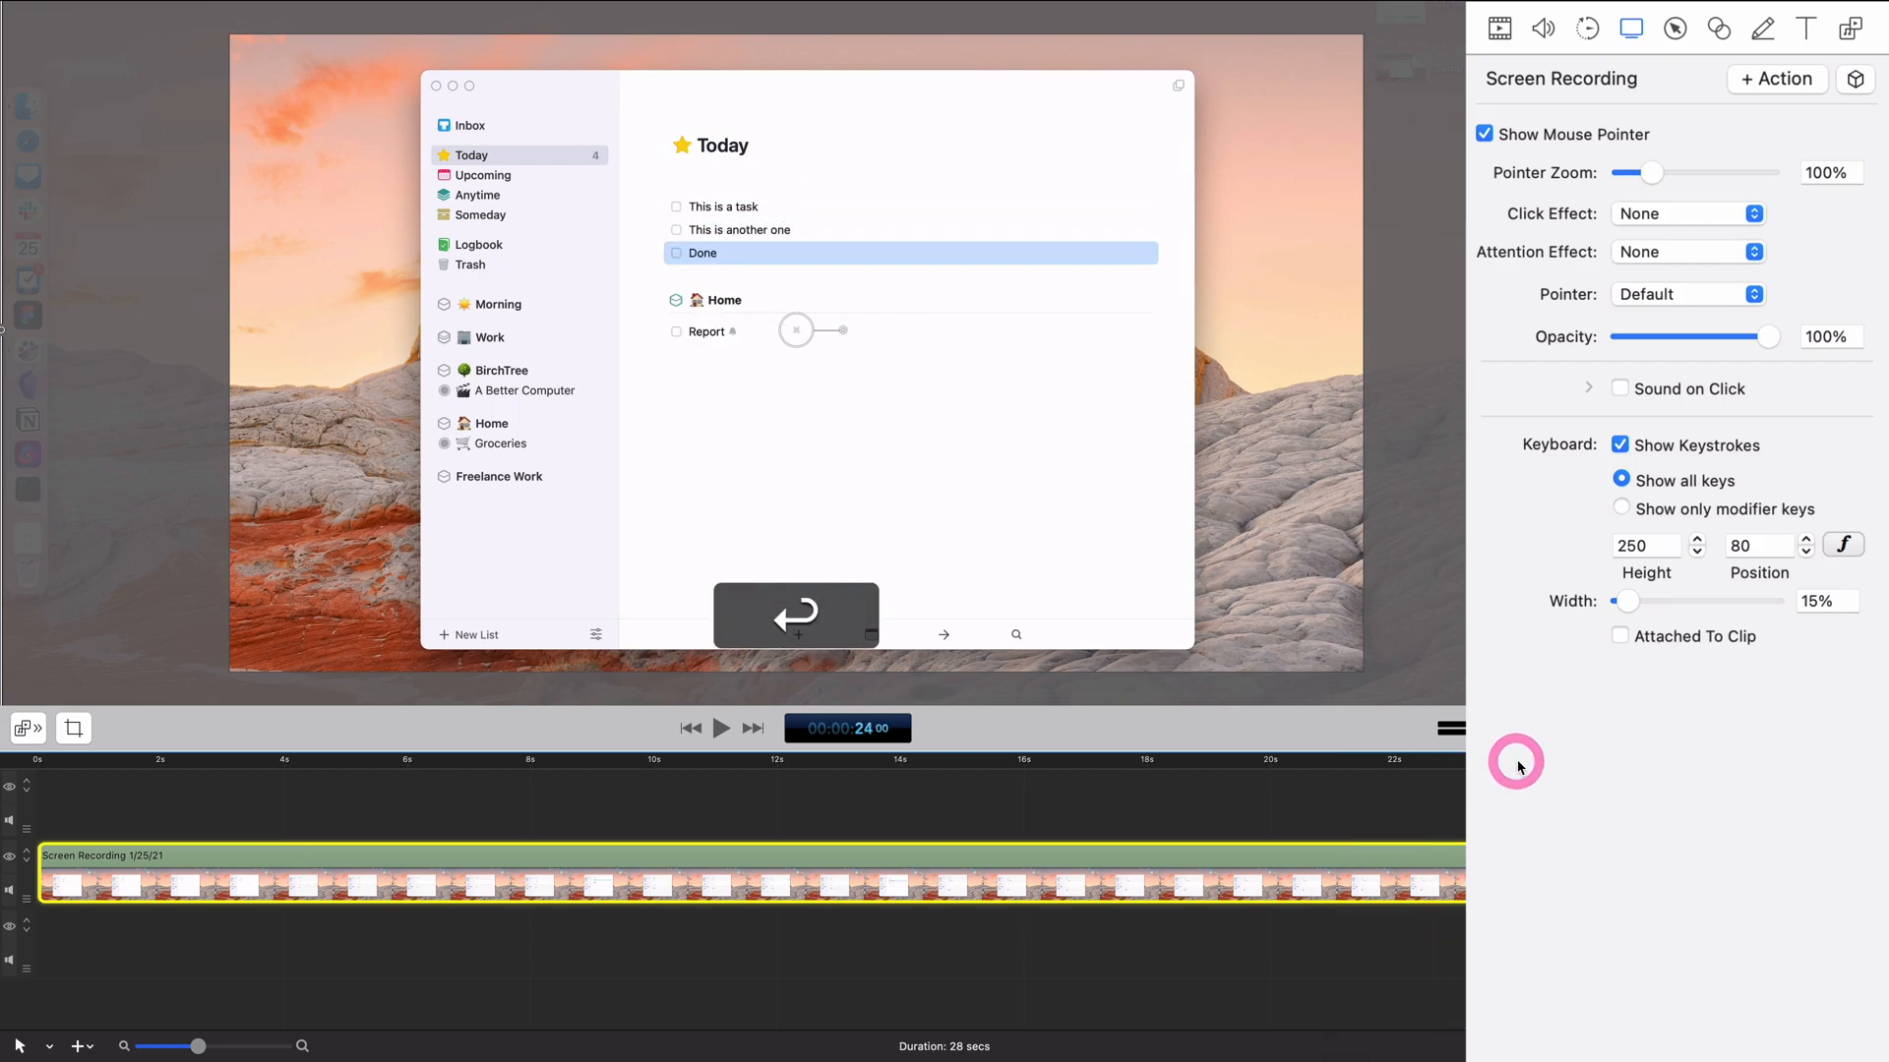
pyautogui.click(1660, 209)
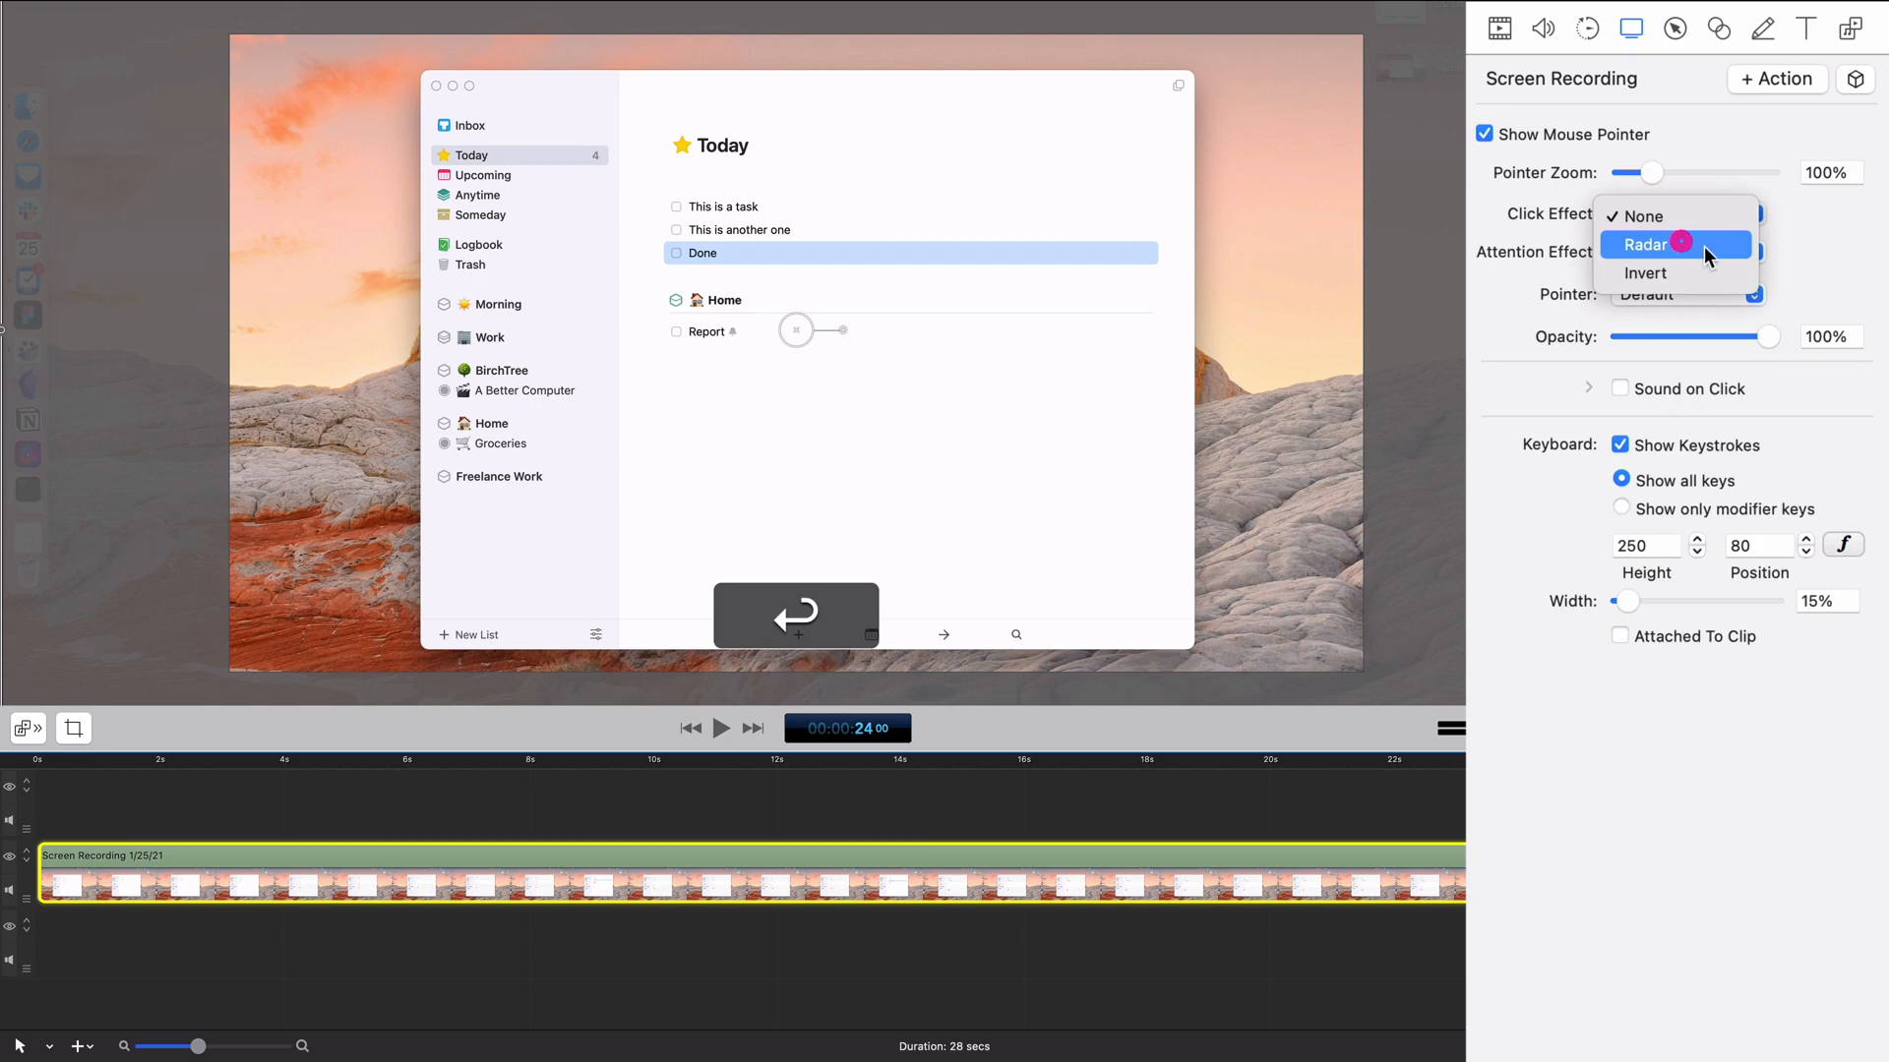
pyautogui.click(1686, 244)
pyautogui.press('space')
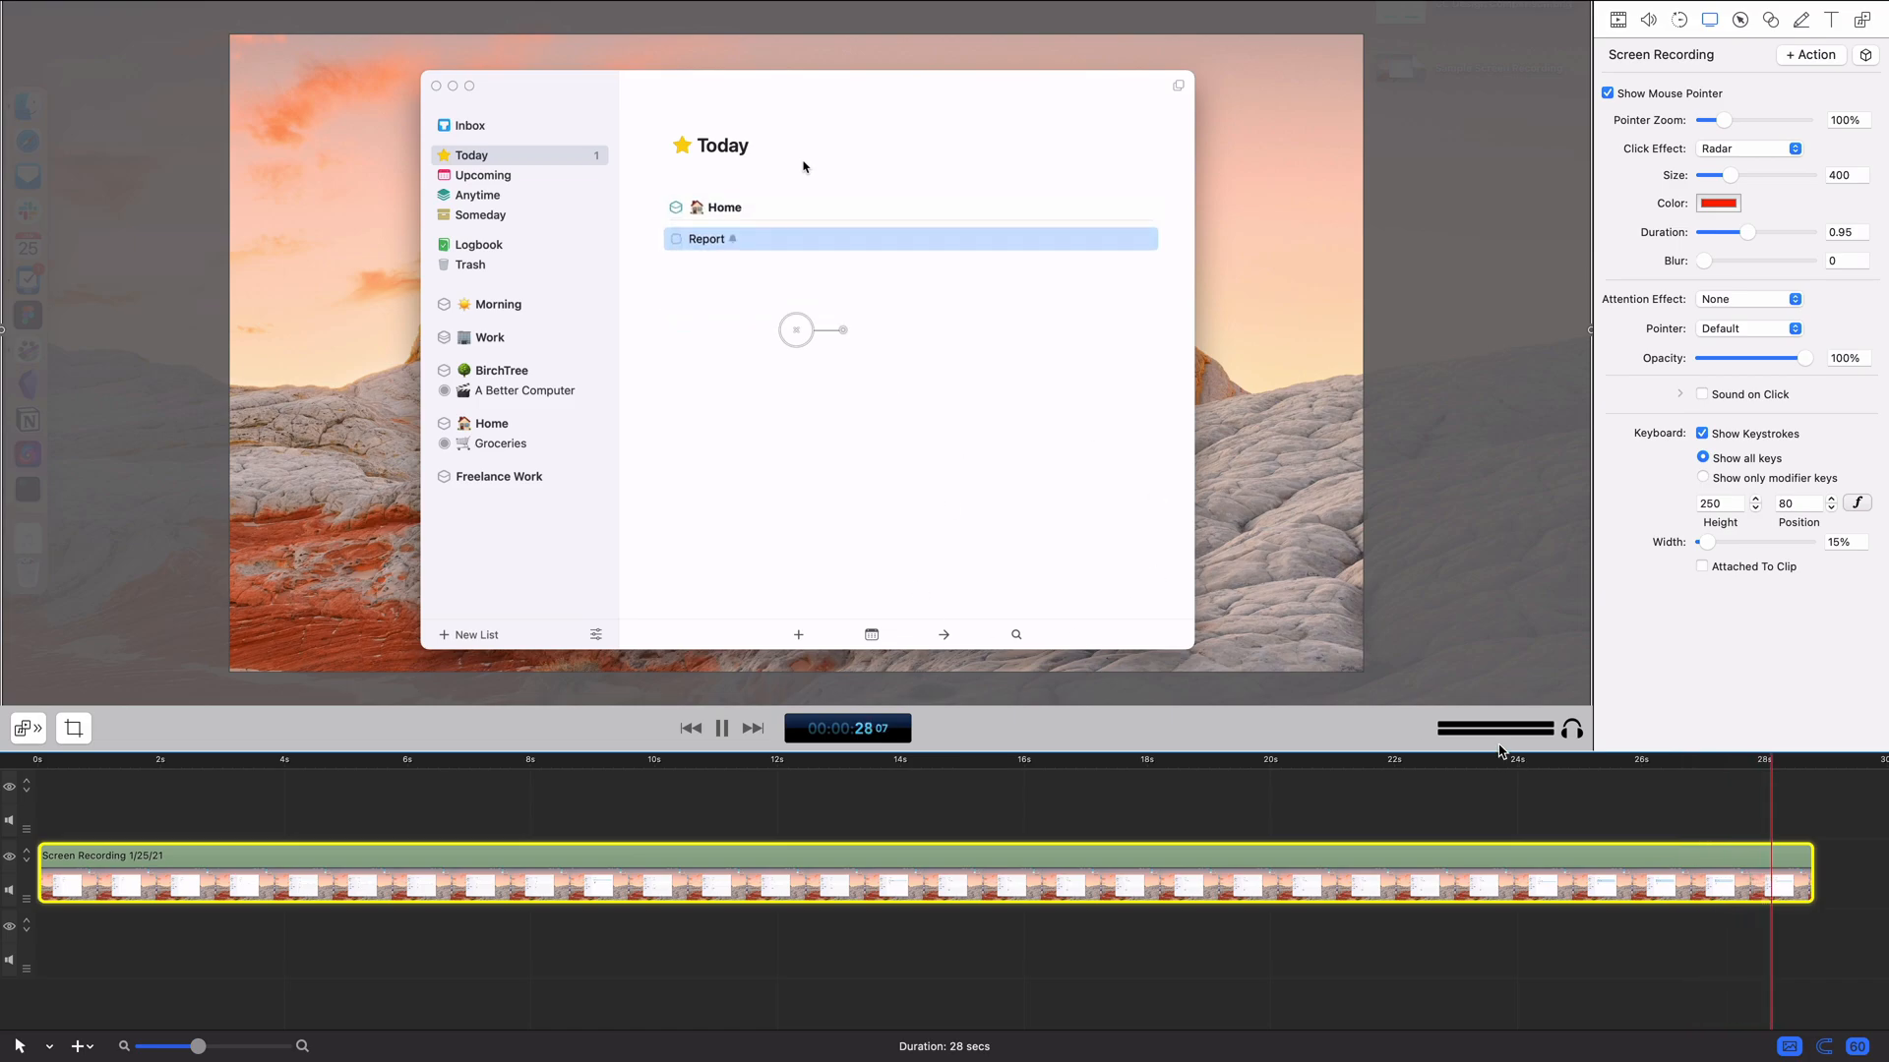
# Set the click effect's size to 200 and its duration to 0.55
pyautogui.moveTo(1599, 768); pyautogui.dragTo(1527, 768)
pyautogui.doubleClick(1836, 176)
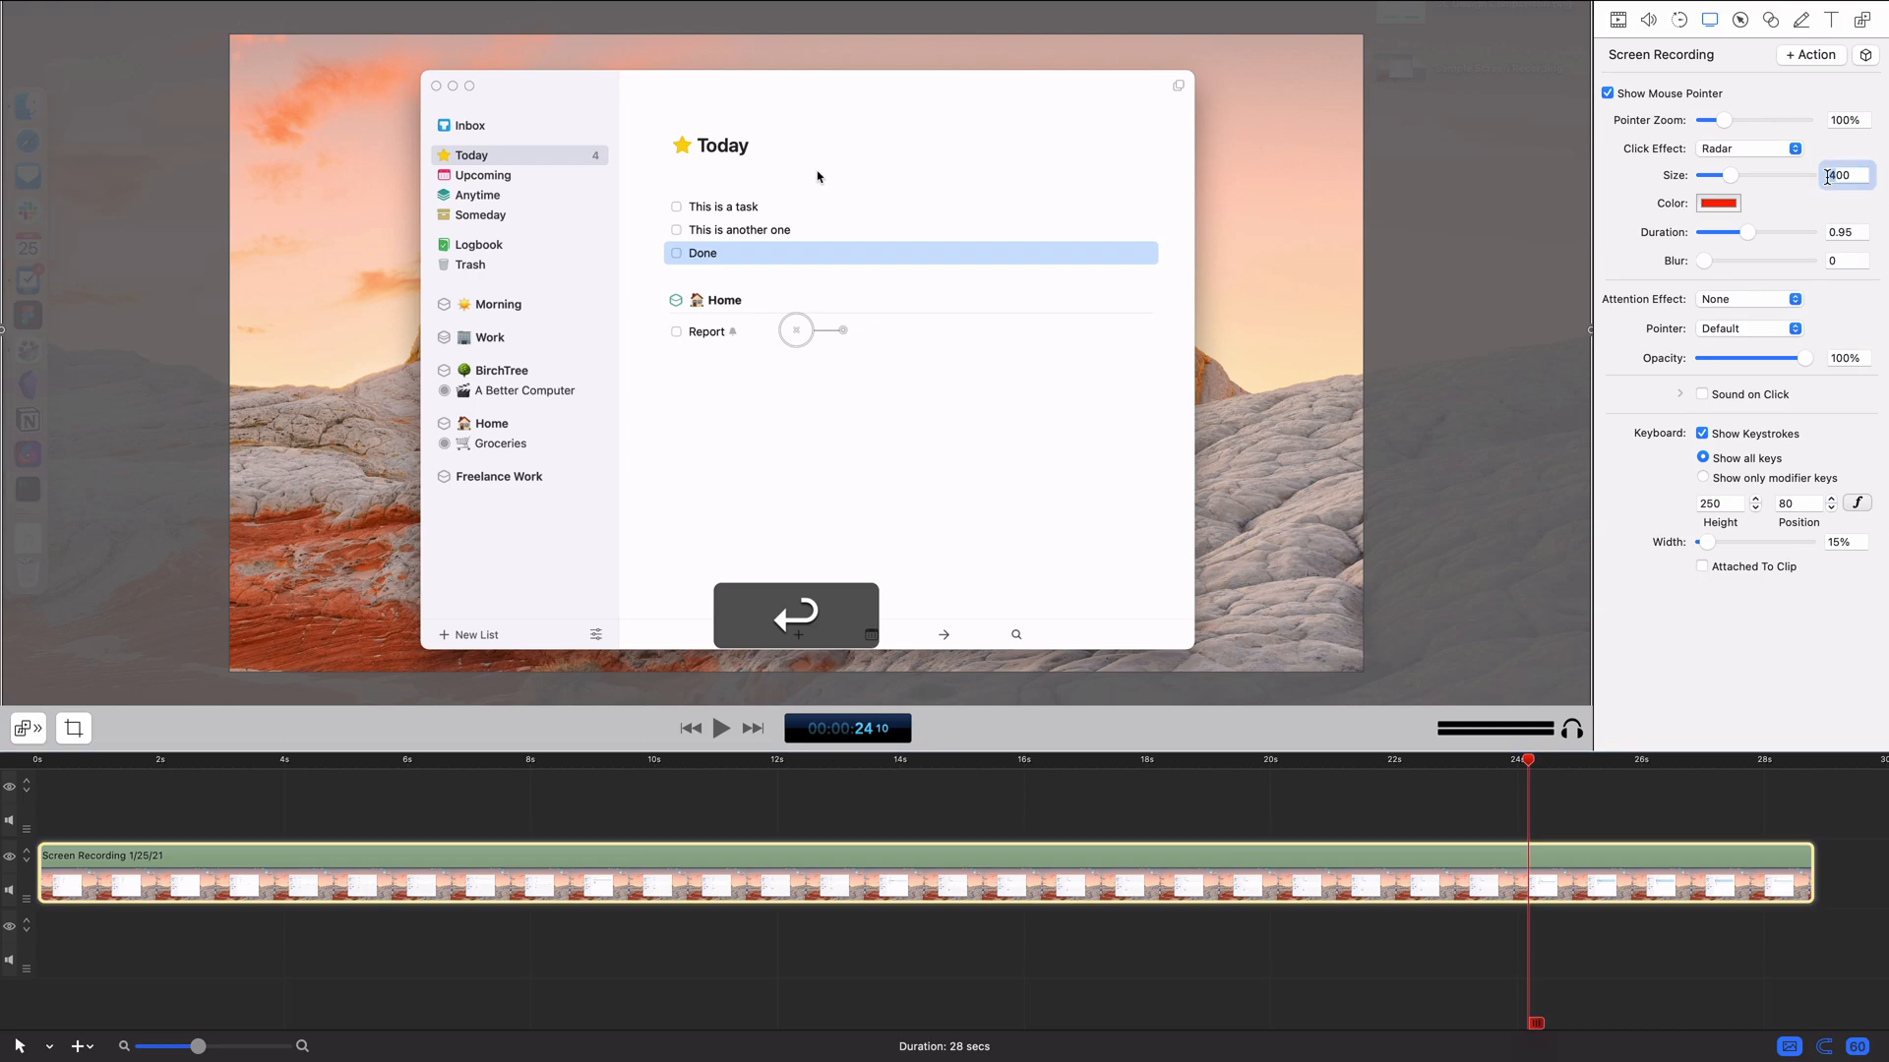
pyautogui.press('Return')
pyautogui.doubleClick(1843, 232)
pyautogui.write('0.55')
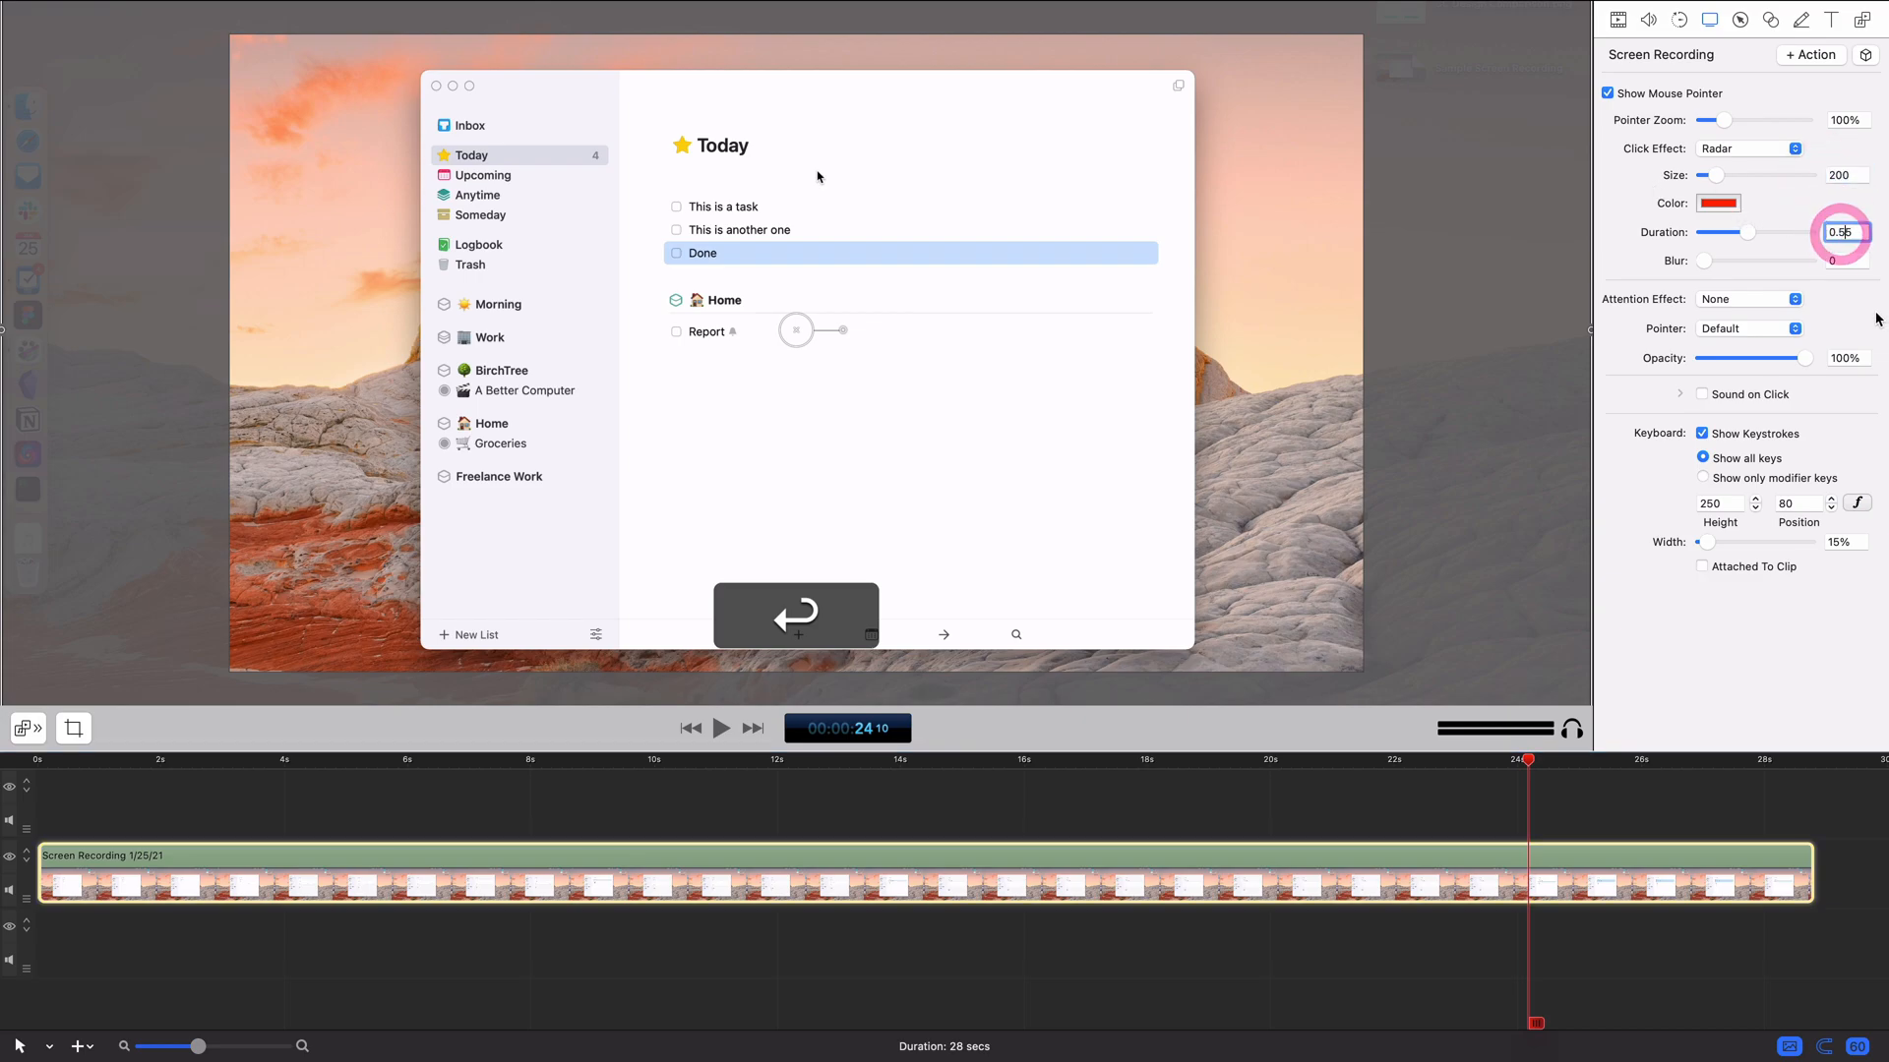
pyautogui.press('Return')
# Change the click effect's color to pink (FF007F) and play back the clip from about 24 seconds
pyautogui.click(1718, 202)
pyautogui.moveTo(1446, 317)
pyautogui.mouseDown()
pyautogui.moveTo(1466, 316)
pyautogui.moveTo(1438, 320)
pyautogui.mouseUp()
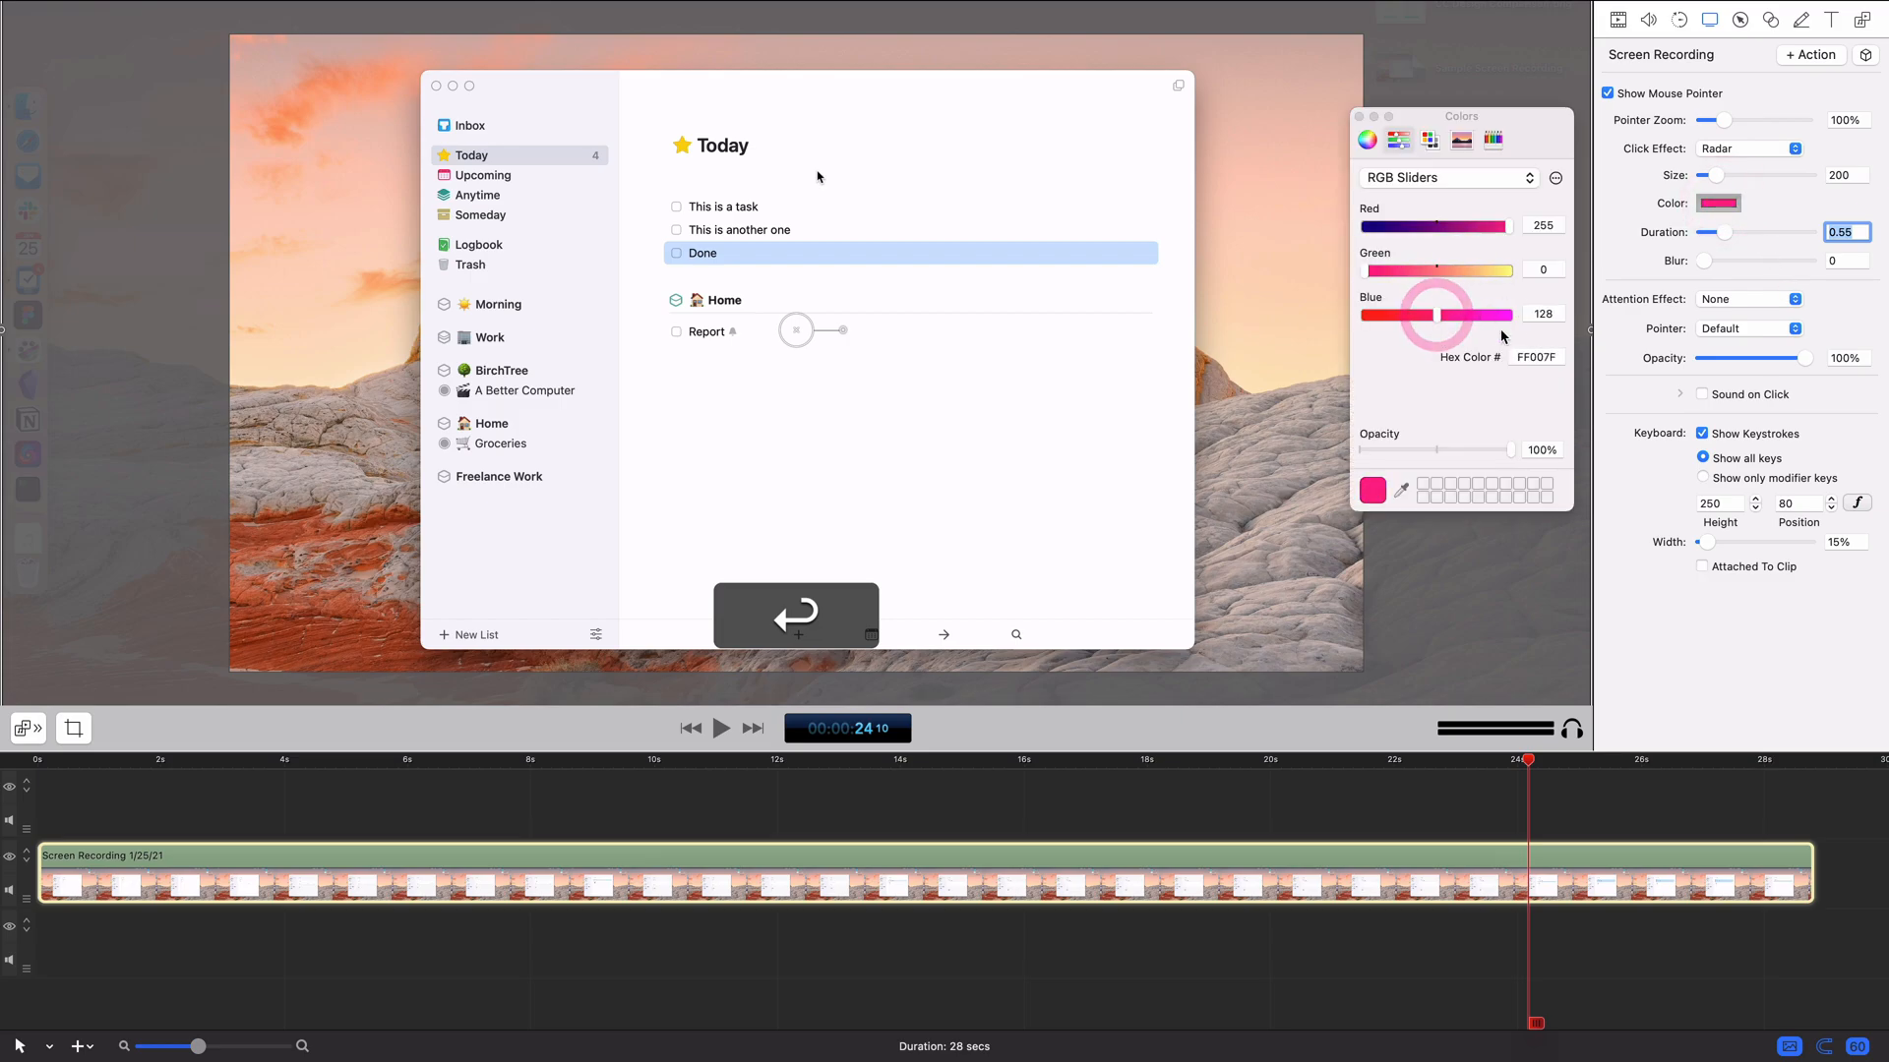
pyautogui.click(1359, 117)
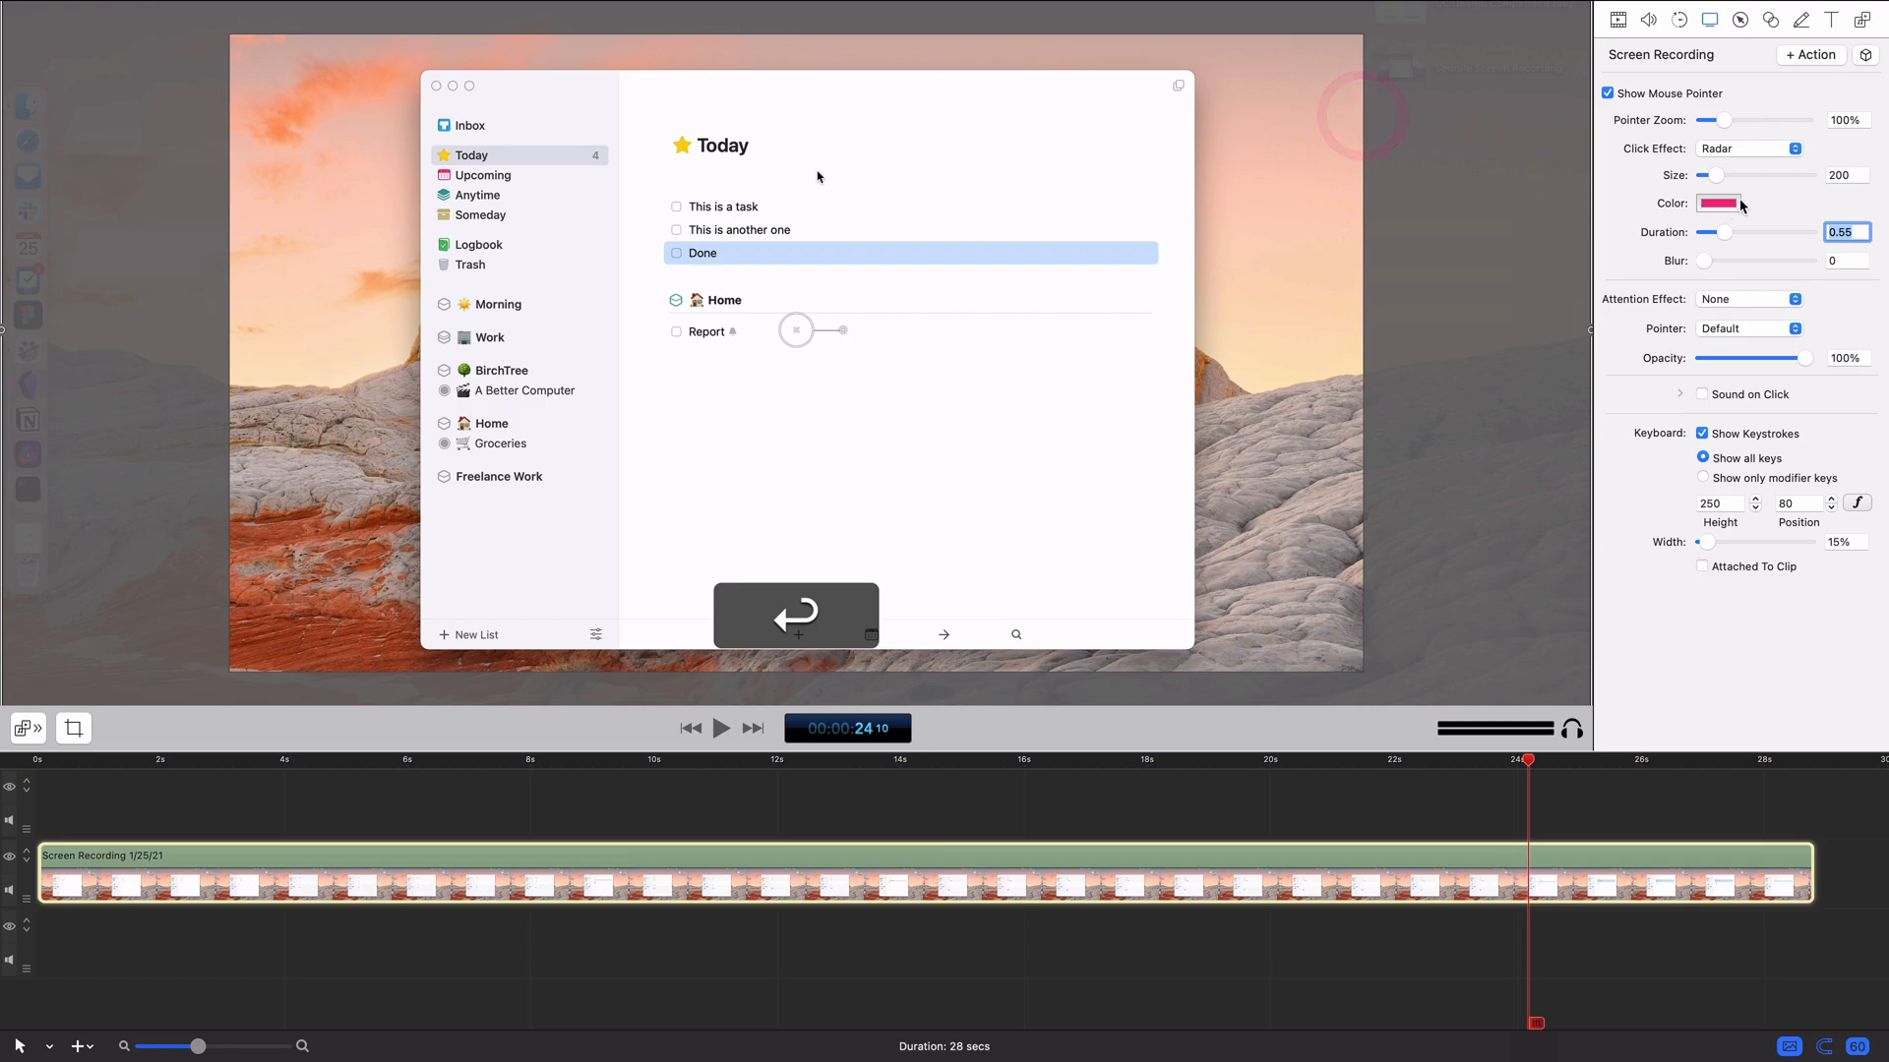
pyautogui.moveTo(1526, 782)
pyautogui.mouseDown()
pyautogui.moveTo(1505, 765)
pyautogui.moveTo(1533, 766)
pyautogui.mouseUp()
pyautogui.press('space')
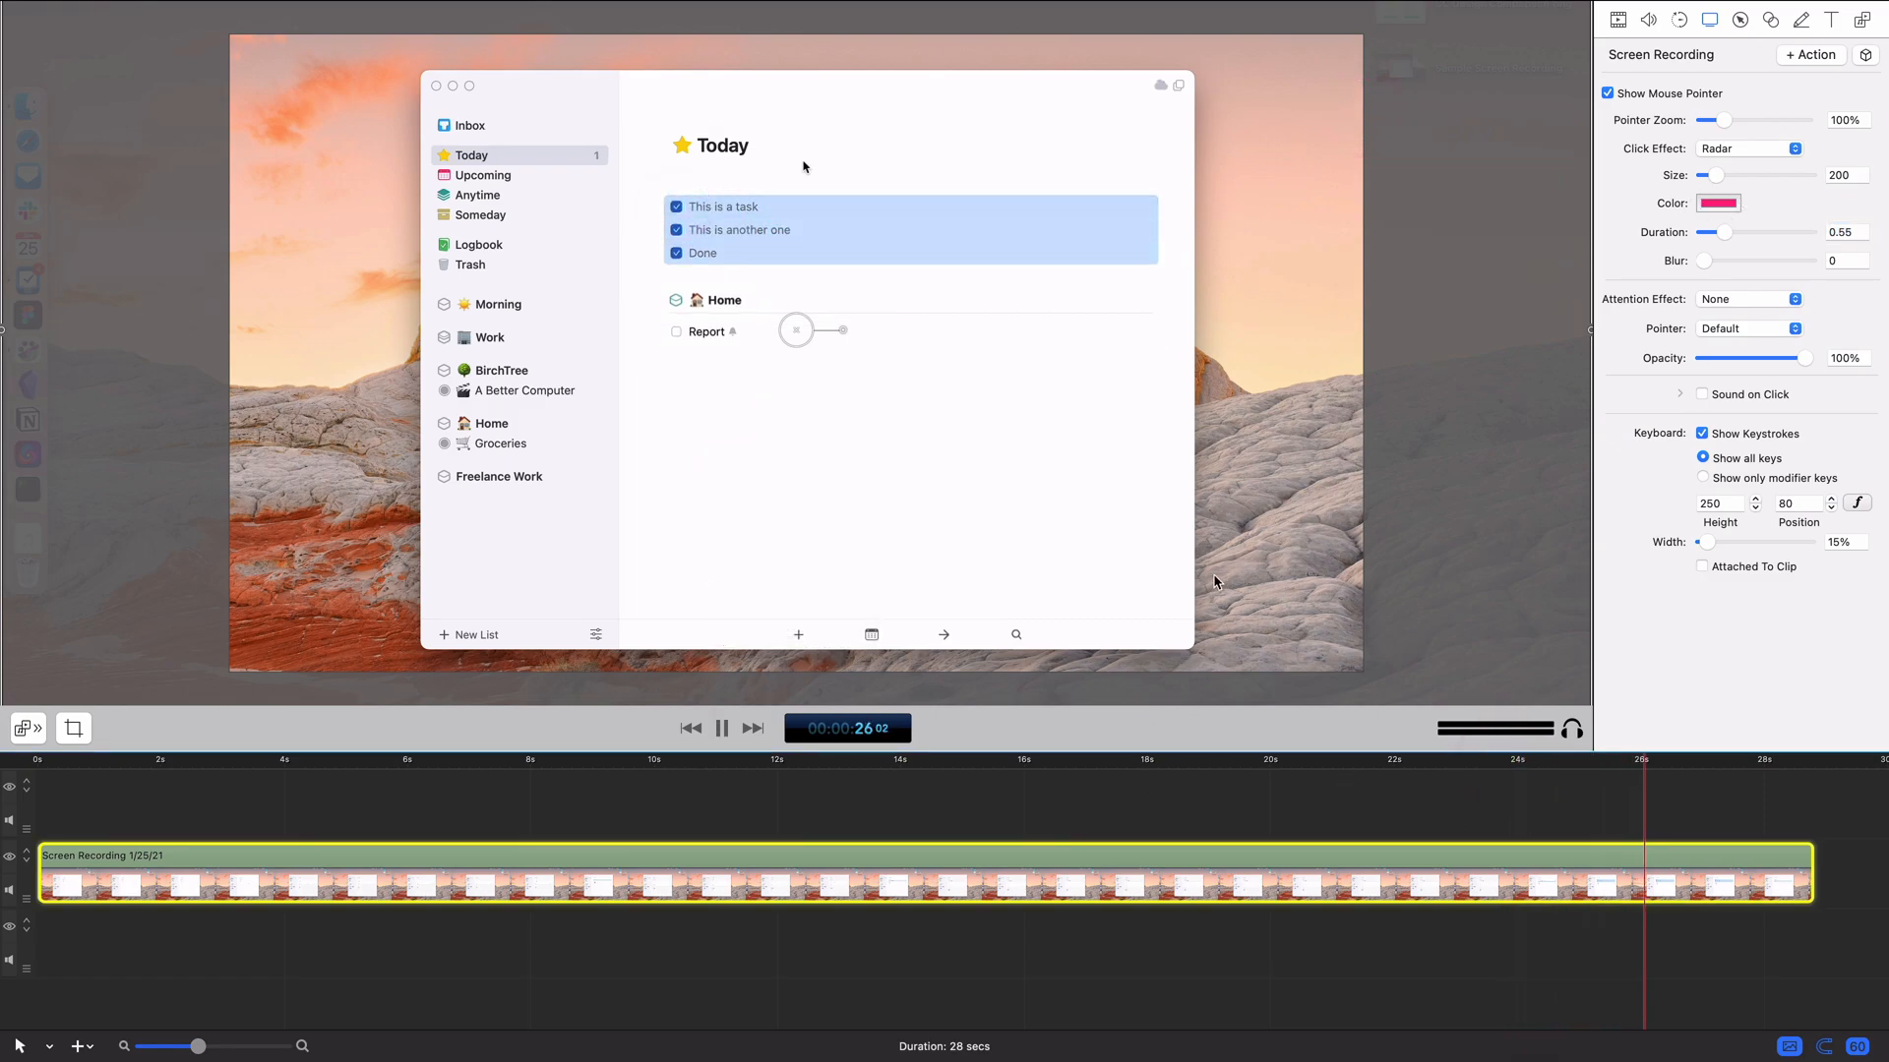
pyautogui.press('space')
# Change the click effect's color to white (FFFFFF) and increase its duration to 0.67 and its size to about 472
pyautogui.click(1717, 203)
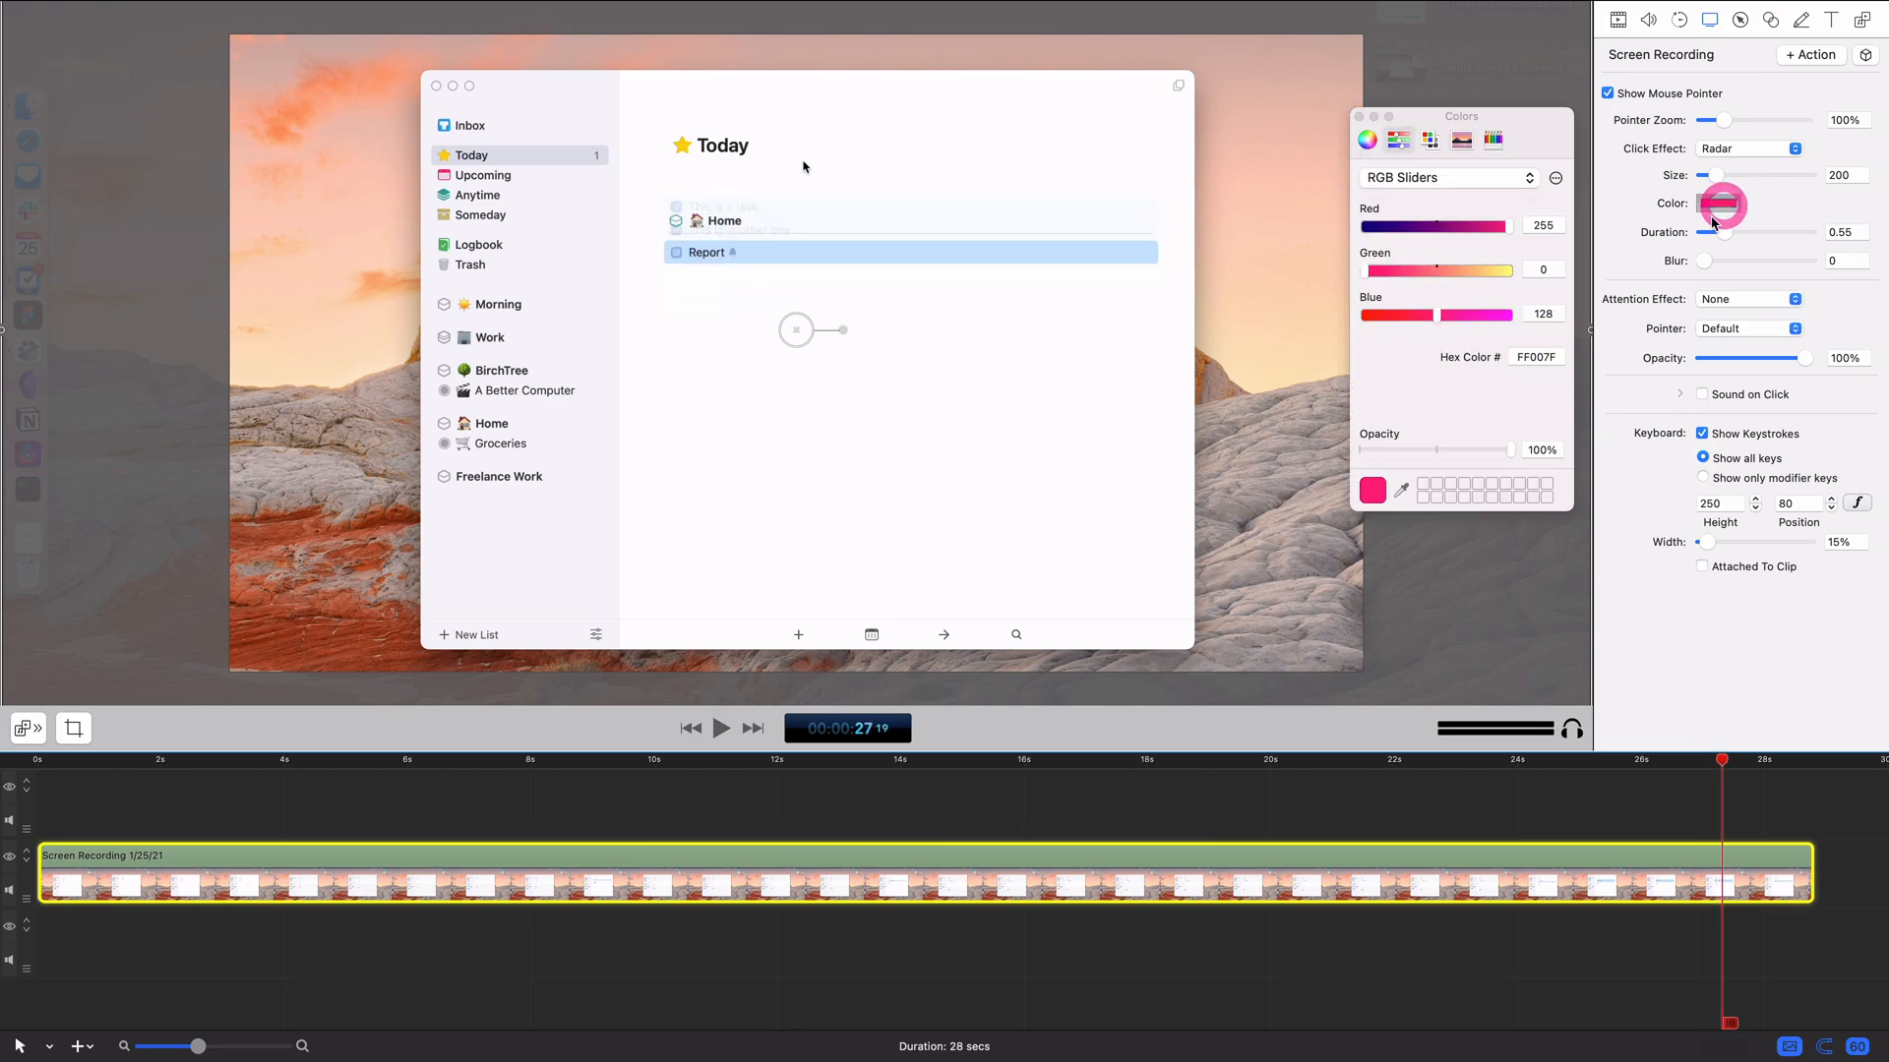
pyautogui.moveTo(1470, 270); pyautogui.dragTo(1550, 313)
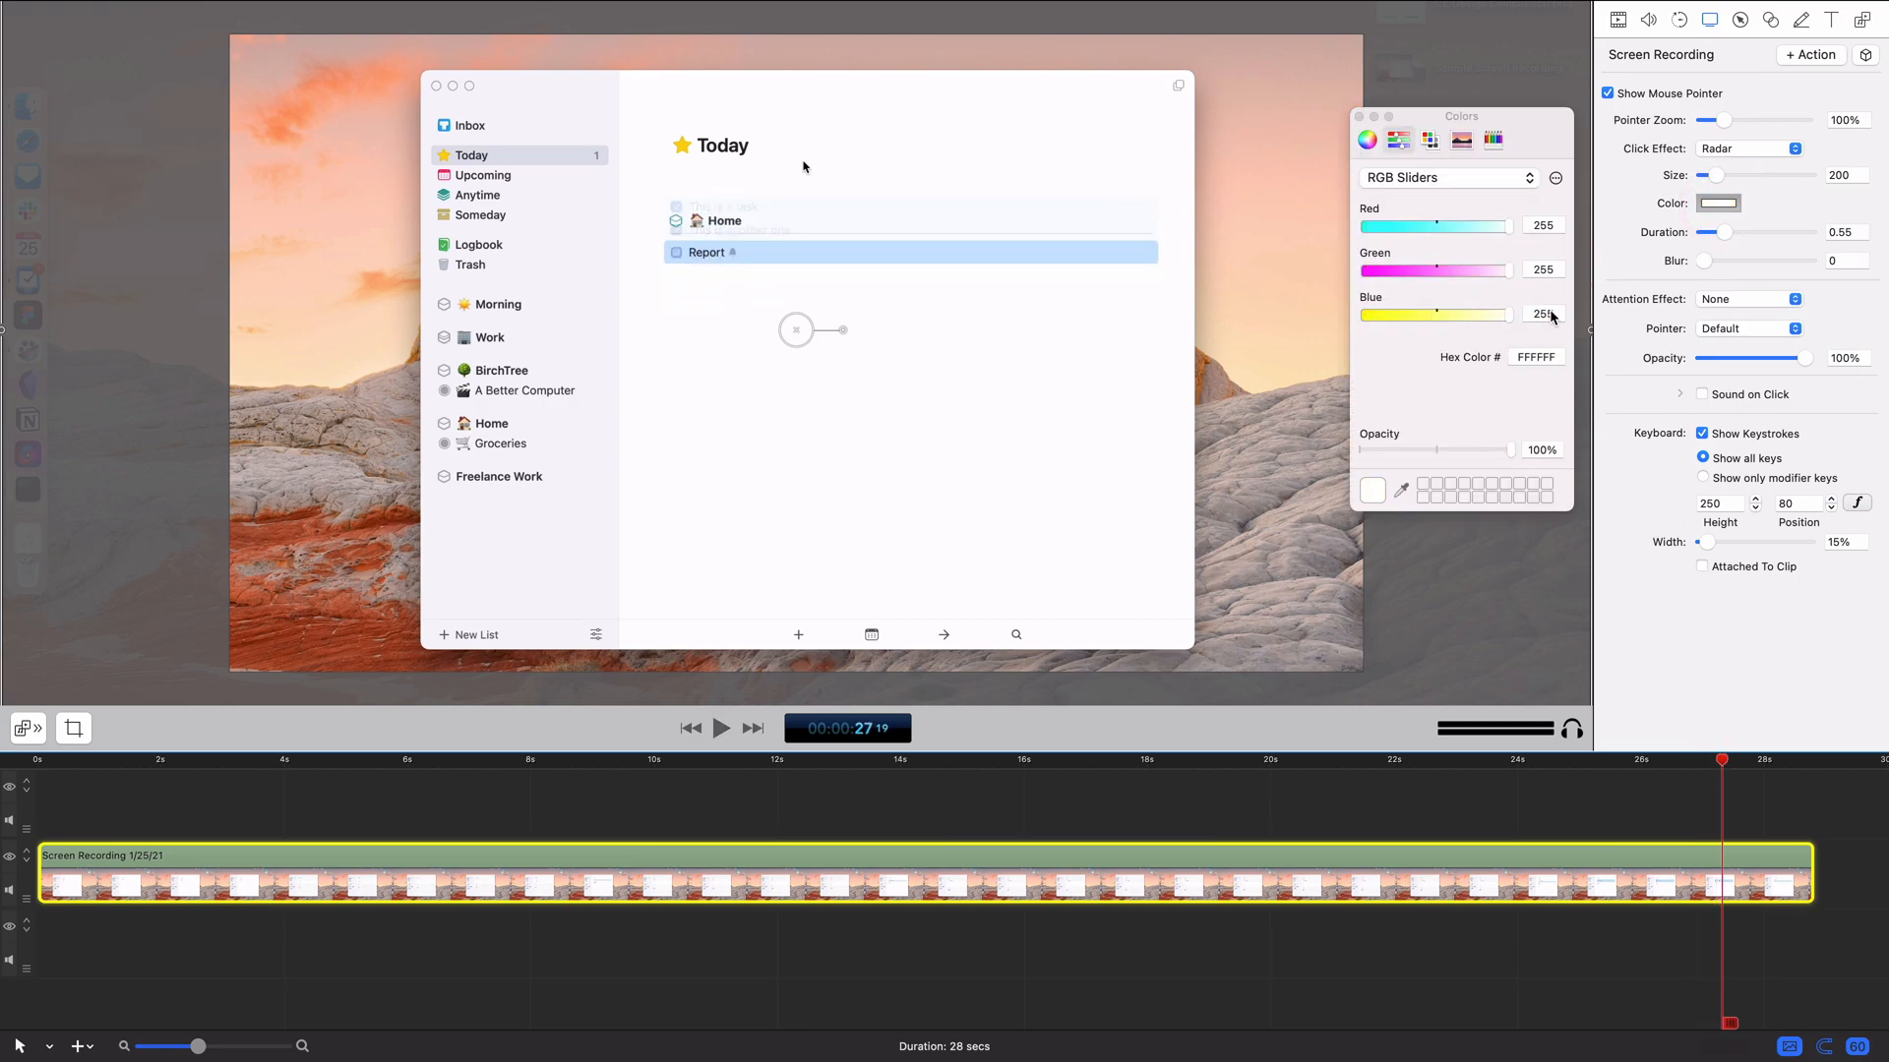
pyautogui.click(1736, 239)
pyautogui.moveTo(1715, 175); pyautogui.dragTo(1735, 175)
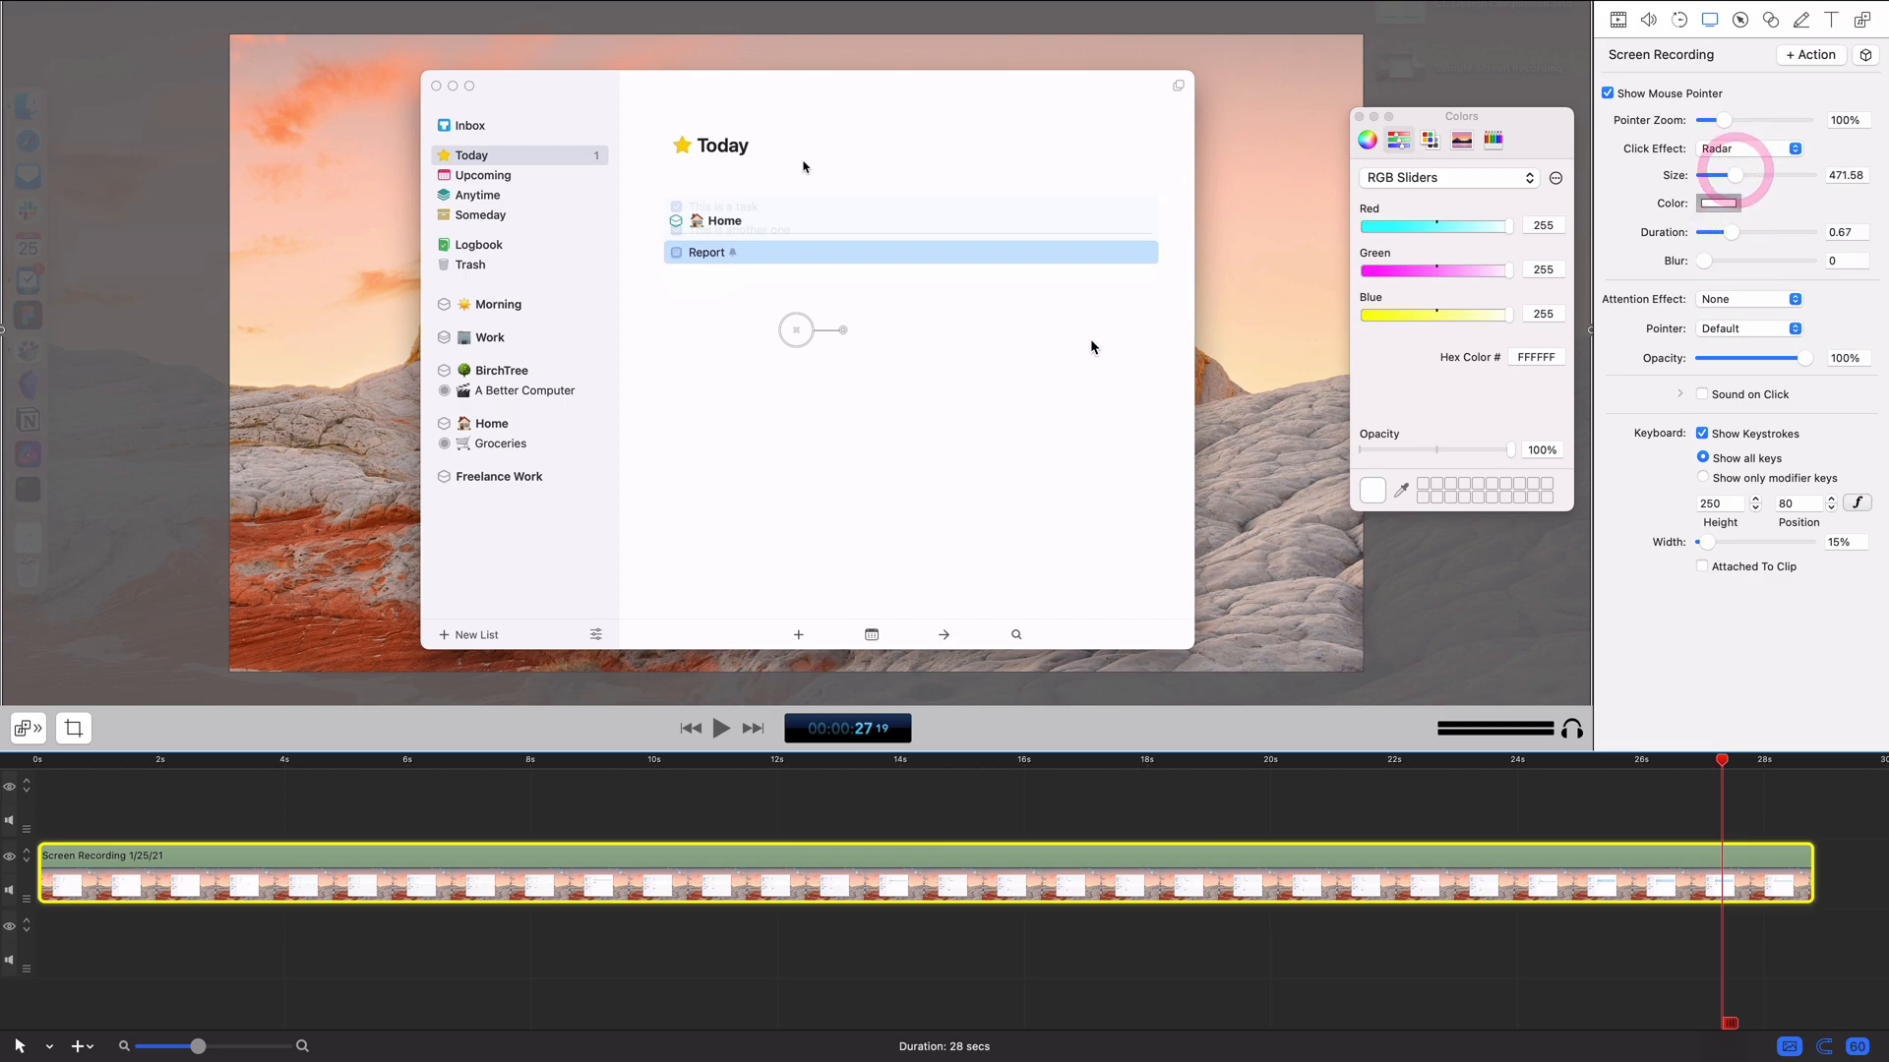
# Play back the clip from about 24 seconds to preview the white click effect on the task list
pyautogui.click(1008, 785)
pyautogui.press('space')
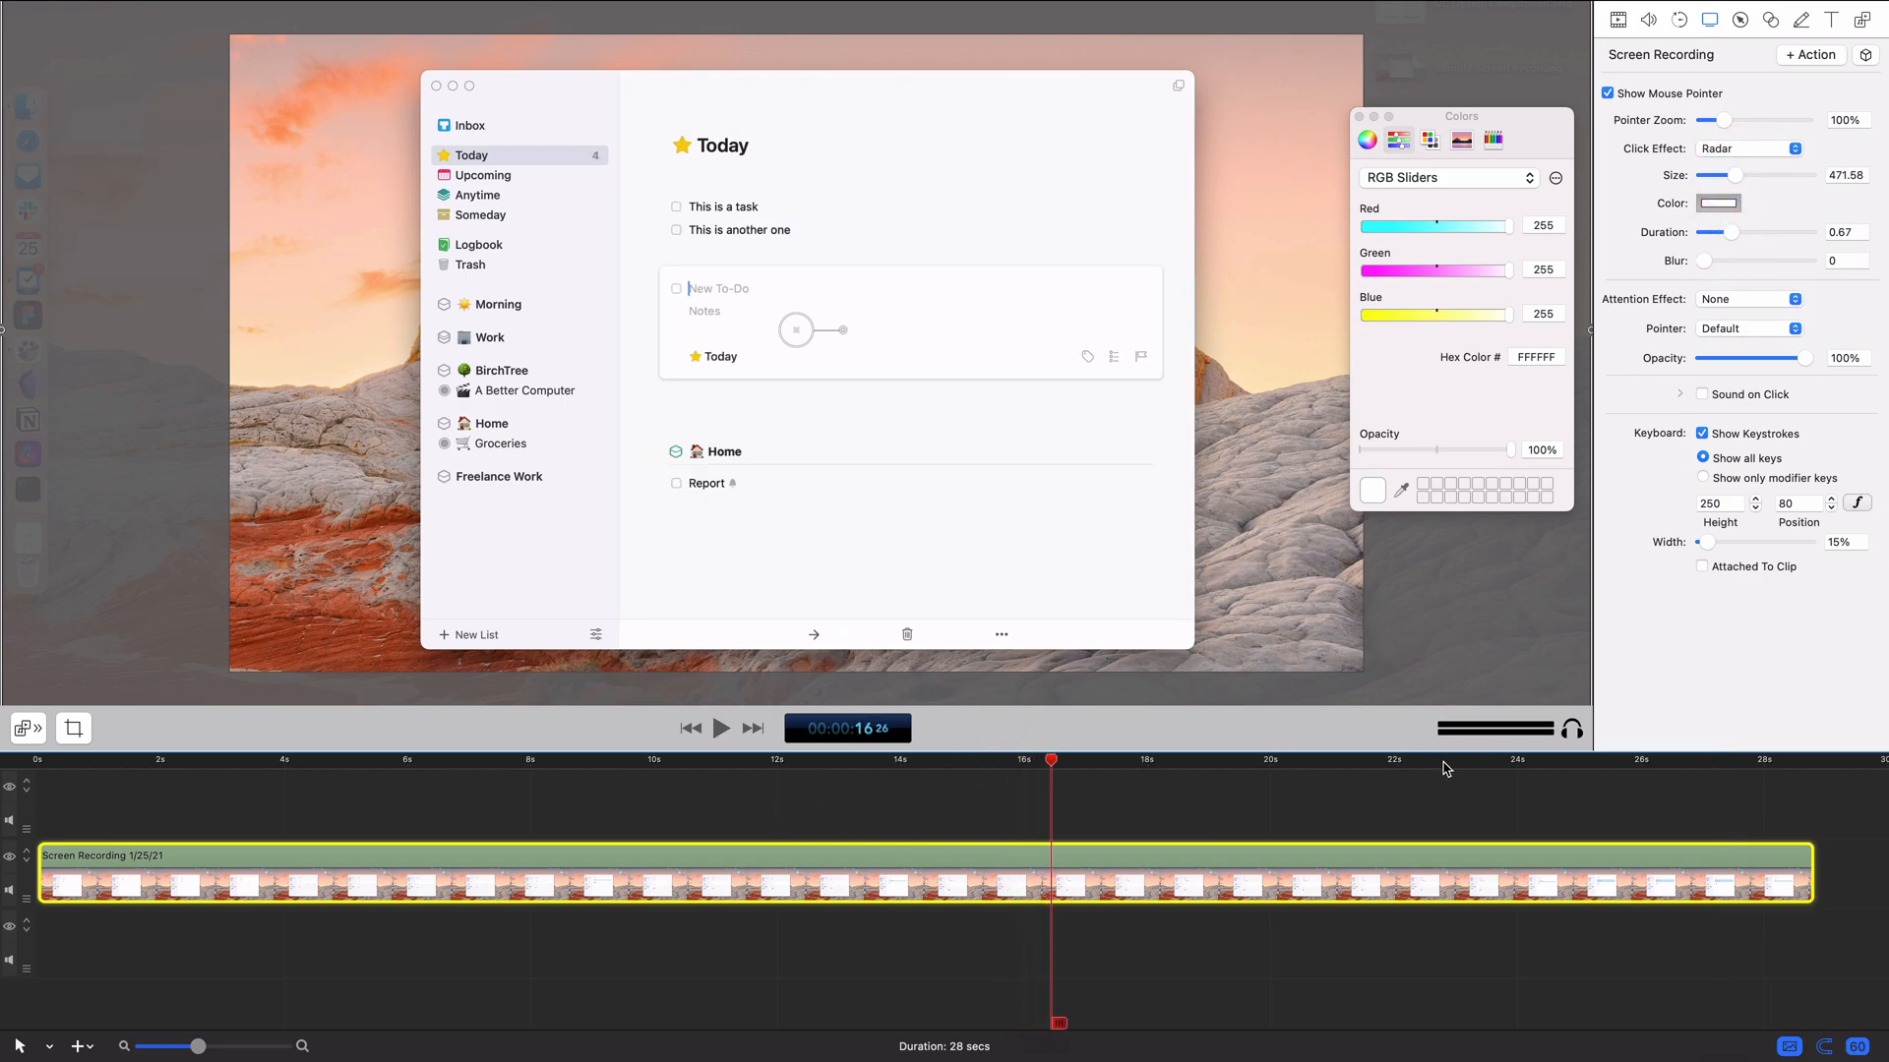
pyautogui.click(1535, 775)
pyautogui.press('space')
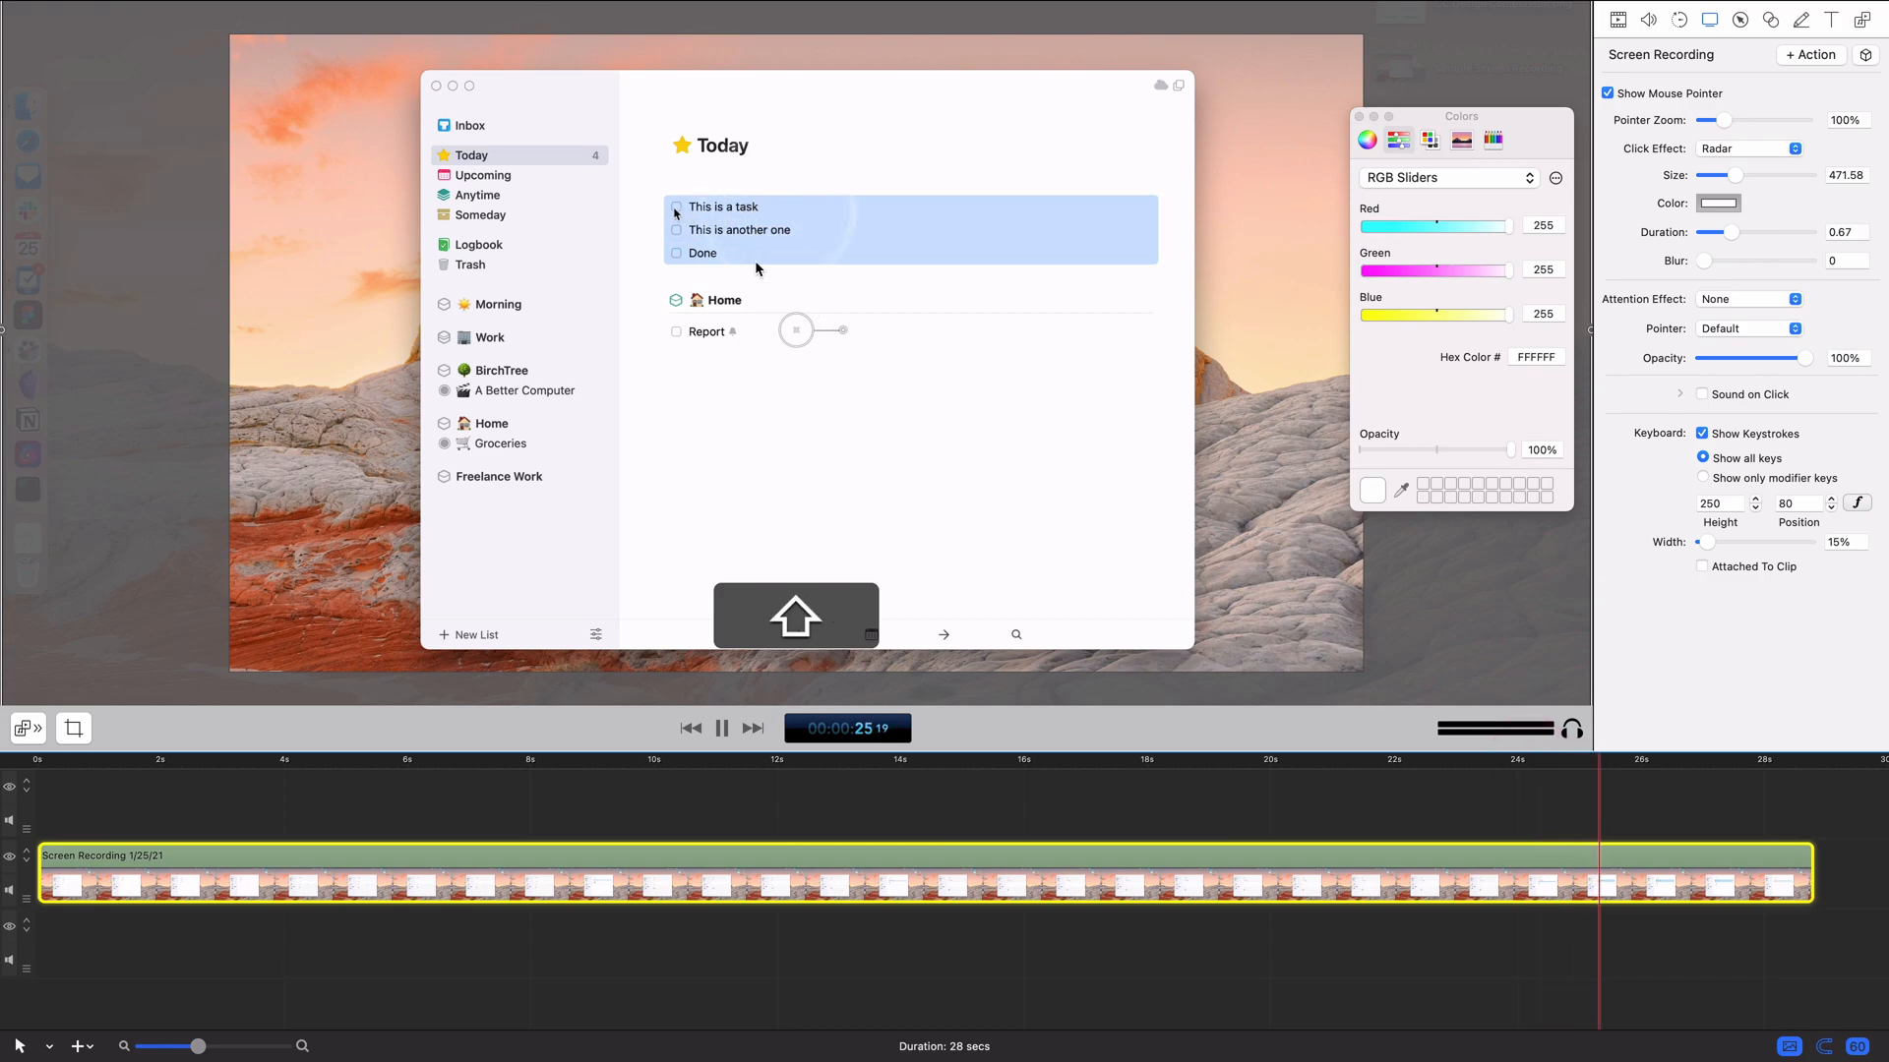
pyautogui.press('space')
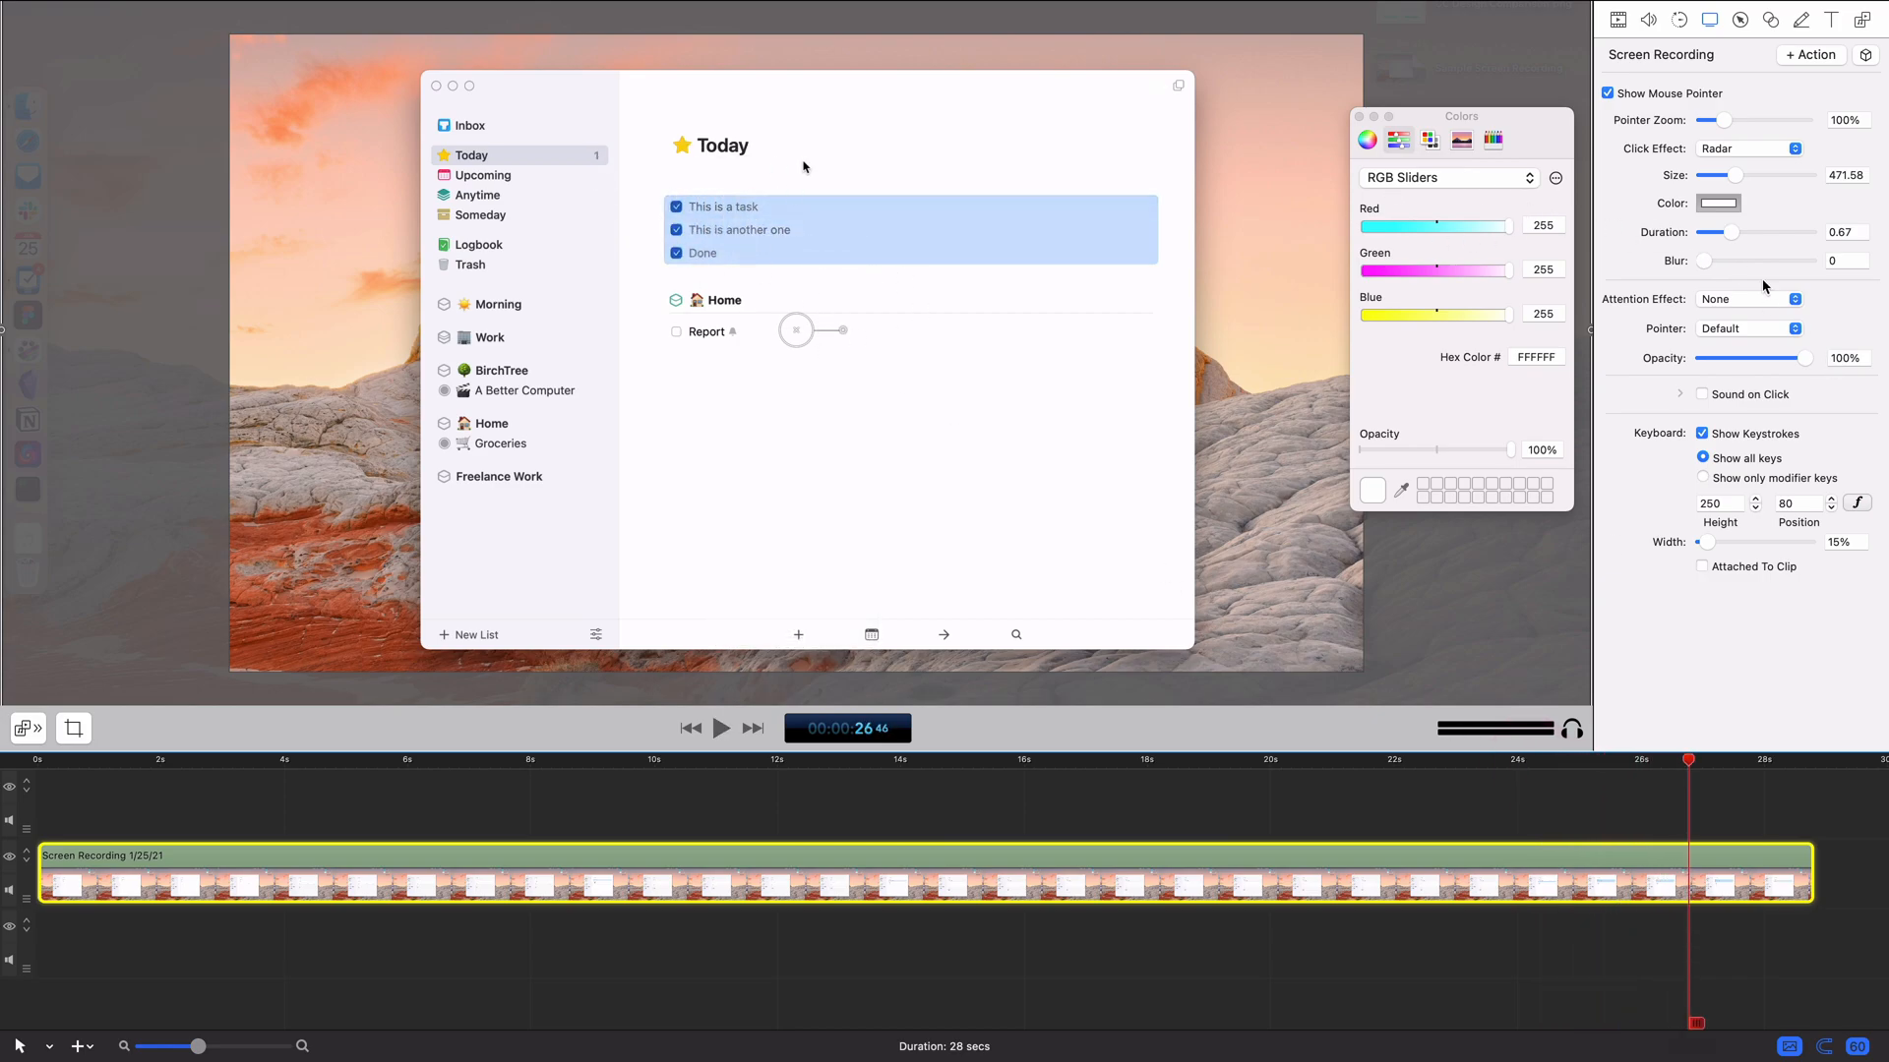
# Change the click effect's color to pink with red 255, green 0 and blue 133 (FF0085)
pyautogui.moveTo(1509, 315); pyautogui.dragTo(1340, 319)
pyautogui.moveTo(1509, 272); pyautogui.dragTo(1294, 264)
pyautogui.moveTo(1509, 227); pyautogui.dragTo(1336, 227)
pyautogui.moveTo(1406, 323); pyautogui.dragTo(1438, 315)
pyautogui.moveTo(1466, 227); pyautogui.dragTo(1547, 222)
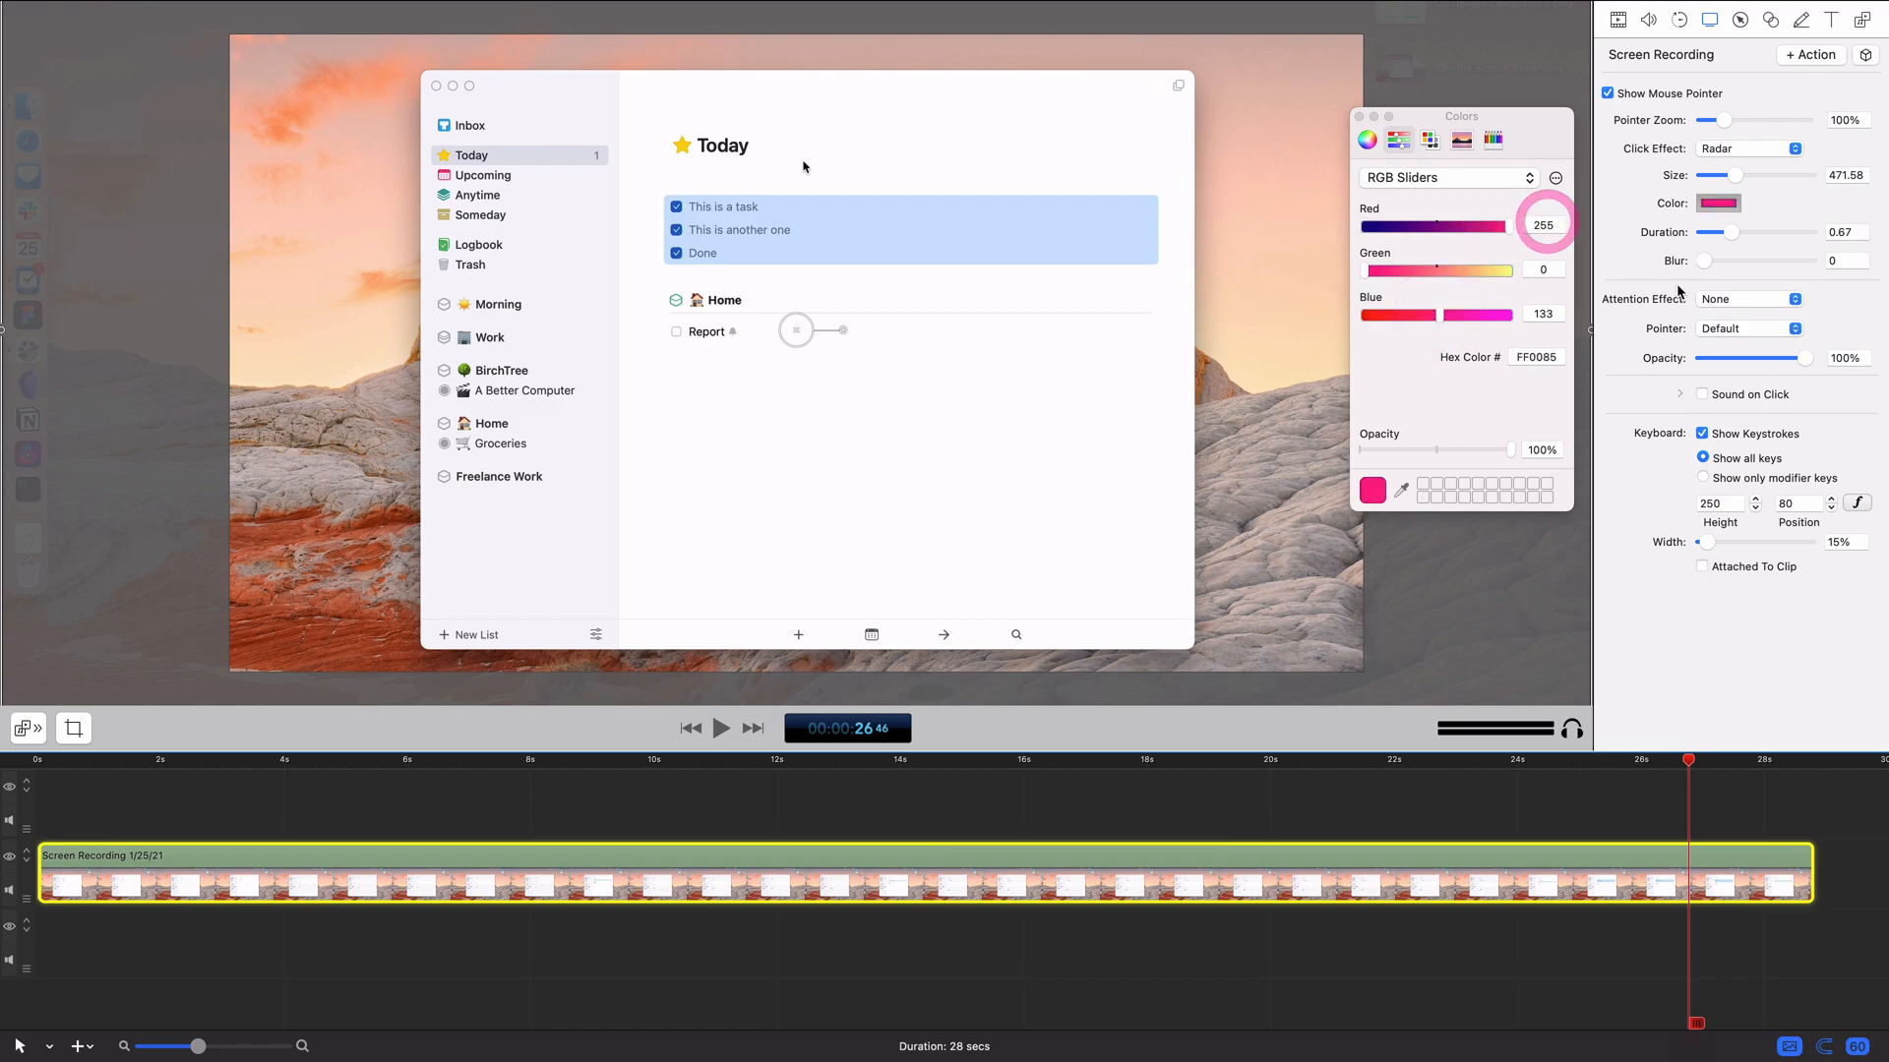
# Set the click effect's blur to about 90 and play back the clip from about 25 seconds
pyautogui.moveTo(1682, 763); pyautogui.dragTo(1624, 762)
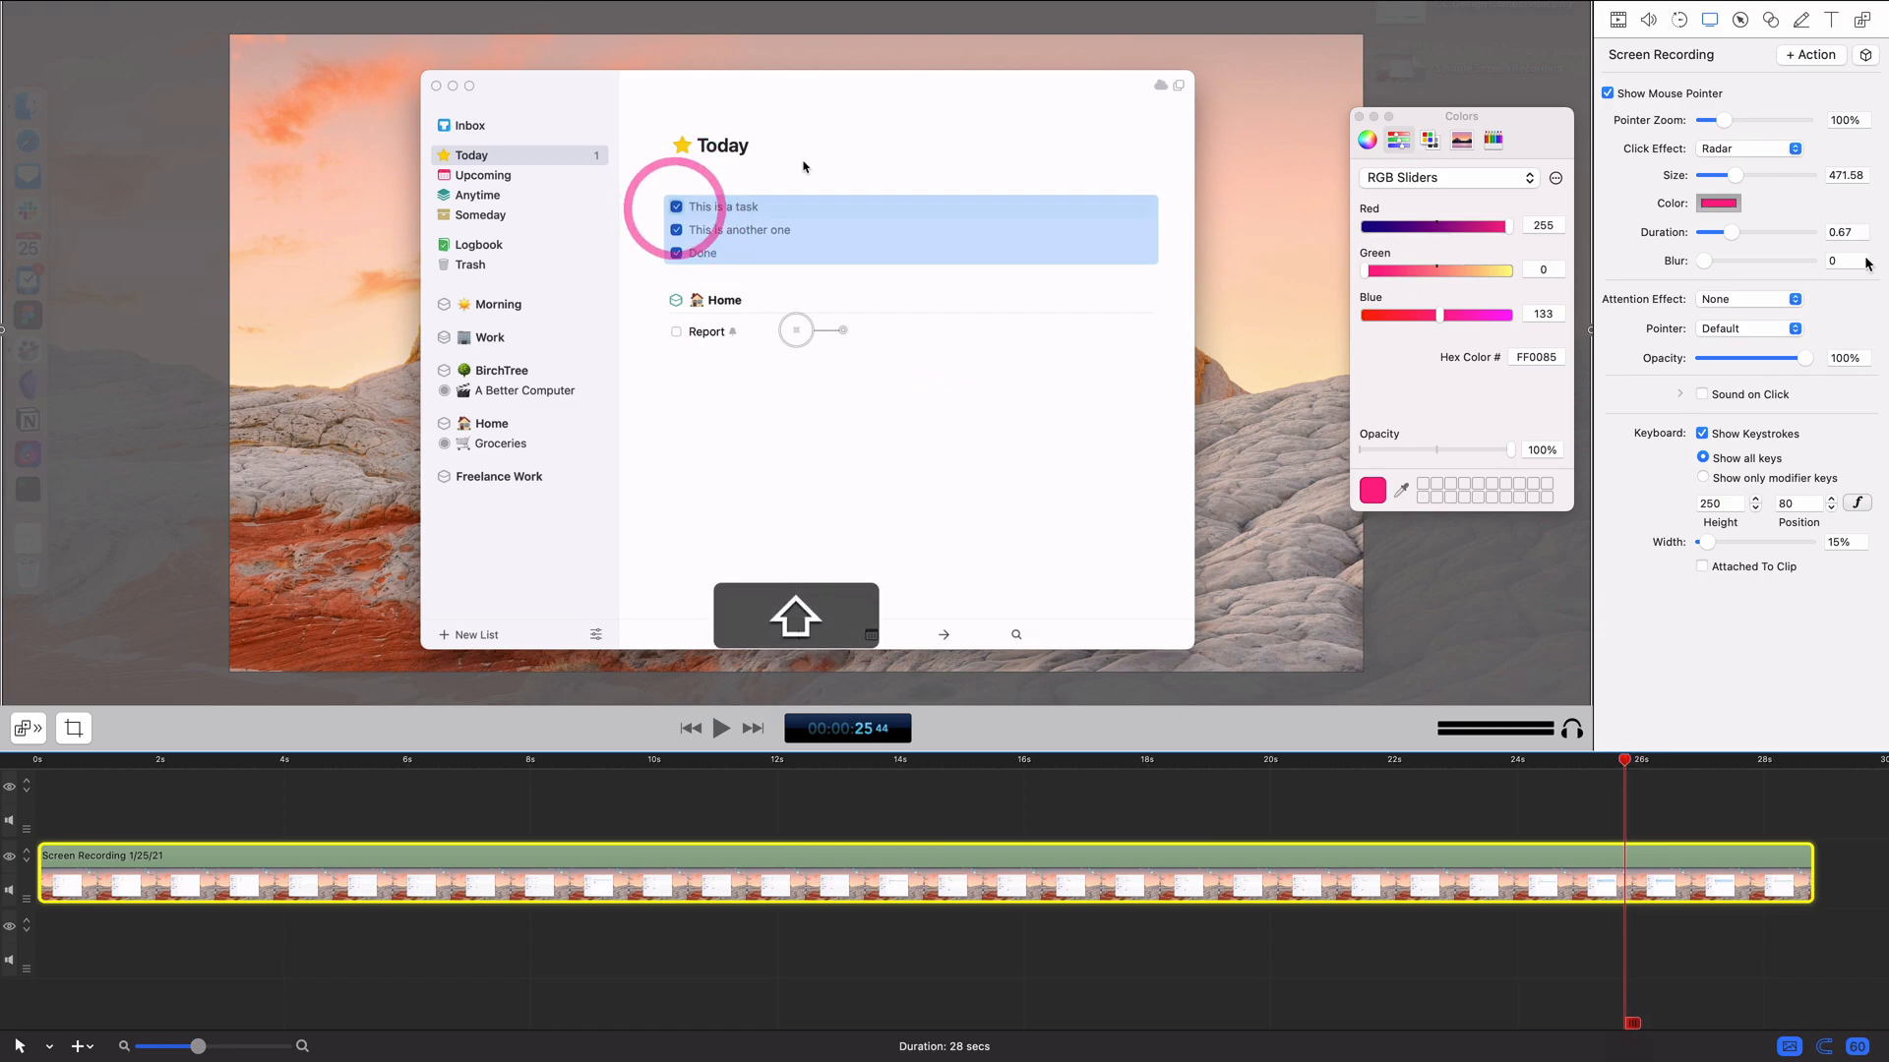
pyautogui.moveTo(1701, 262); pyautogui.dragTo(1751, 261)
pyautogui.click(1576, 768)
pyautogui.press('space')
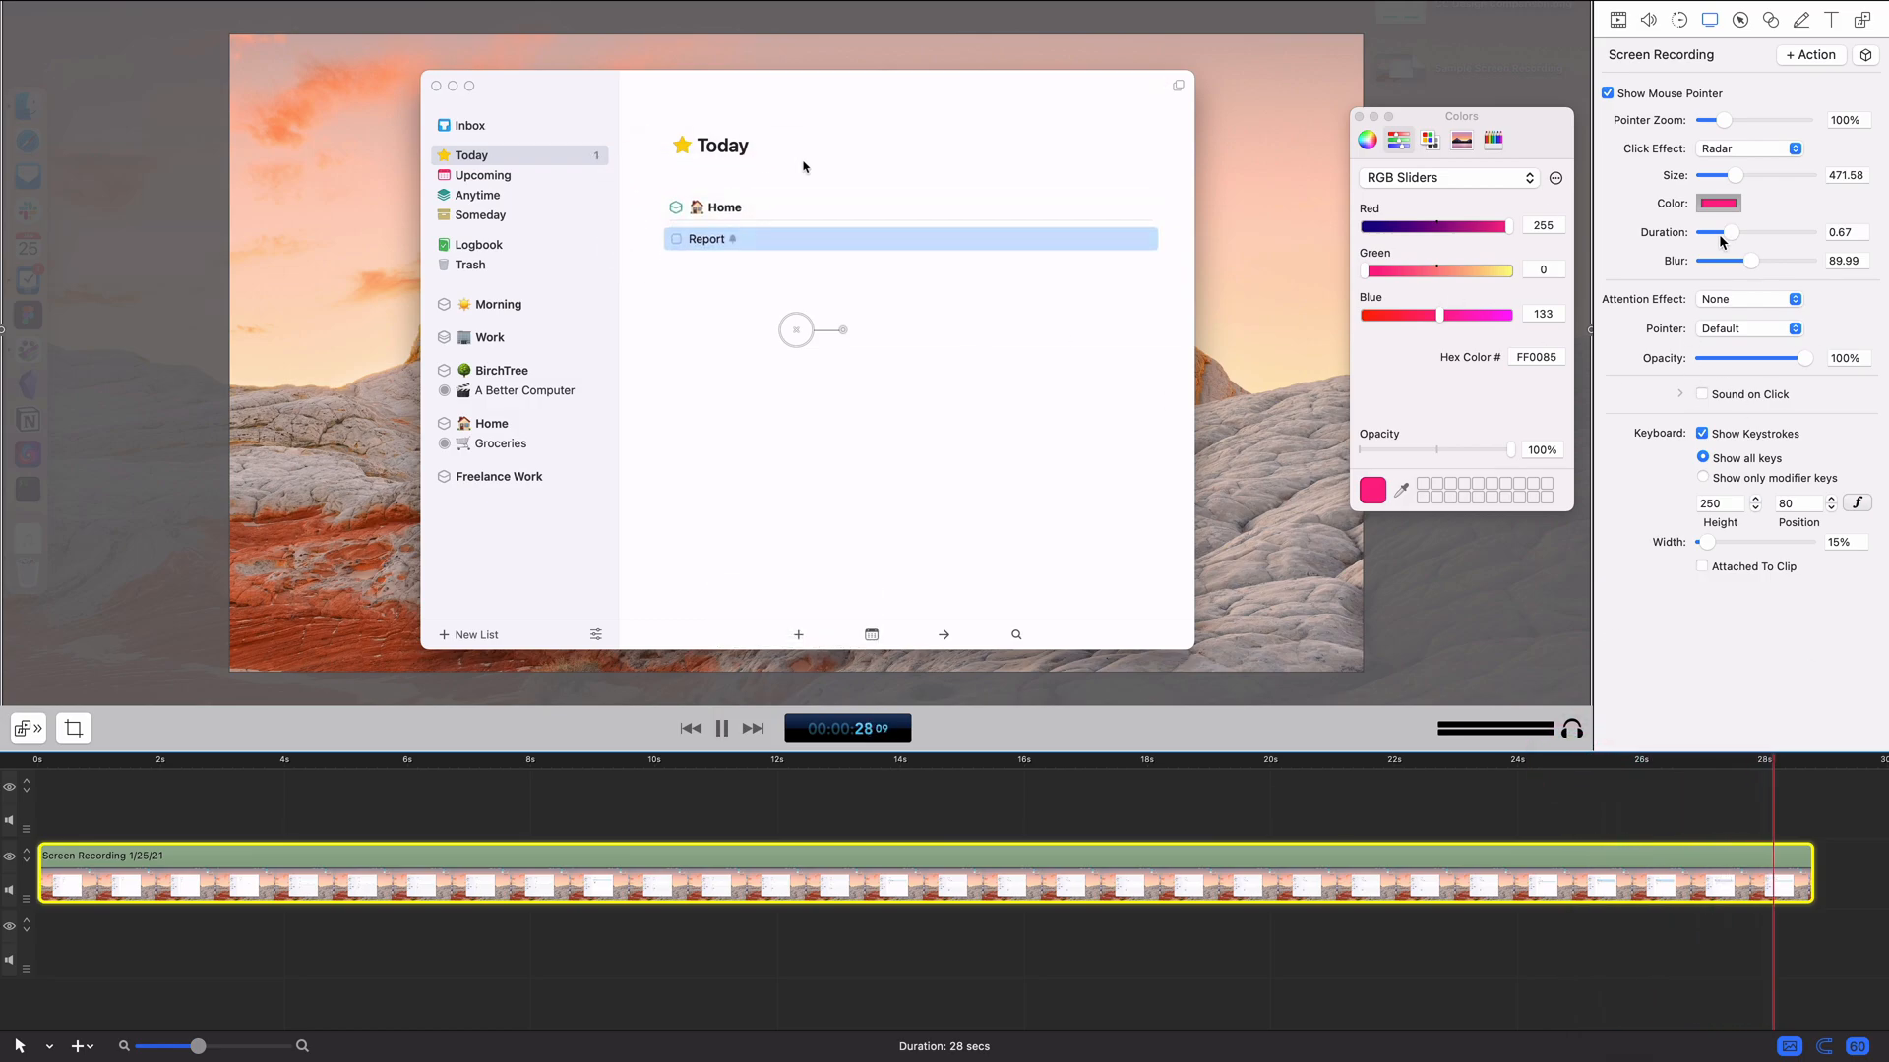
# Try the Circle attention effect on the pointer near the clip's end, and set the attention effect back to None
pyautogui.click(1733, 301)
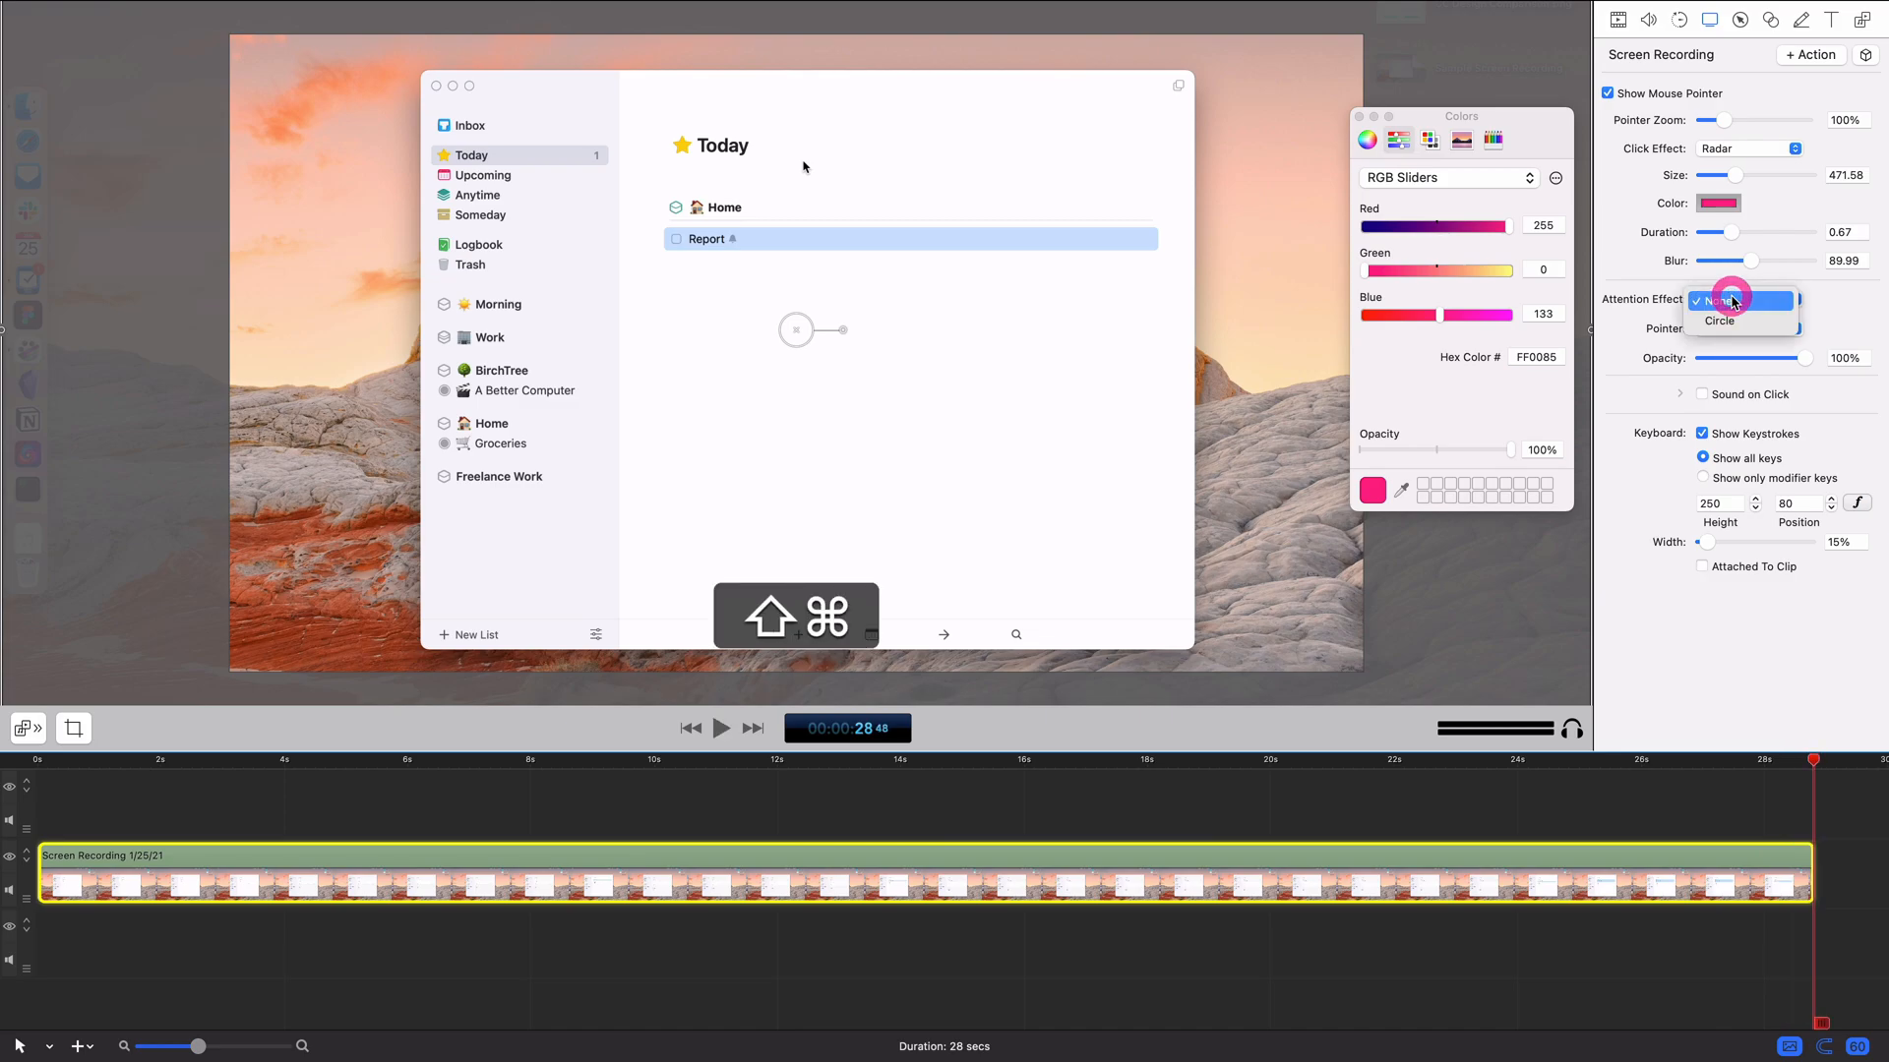
pyautogui.click(1732, 327)
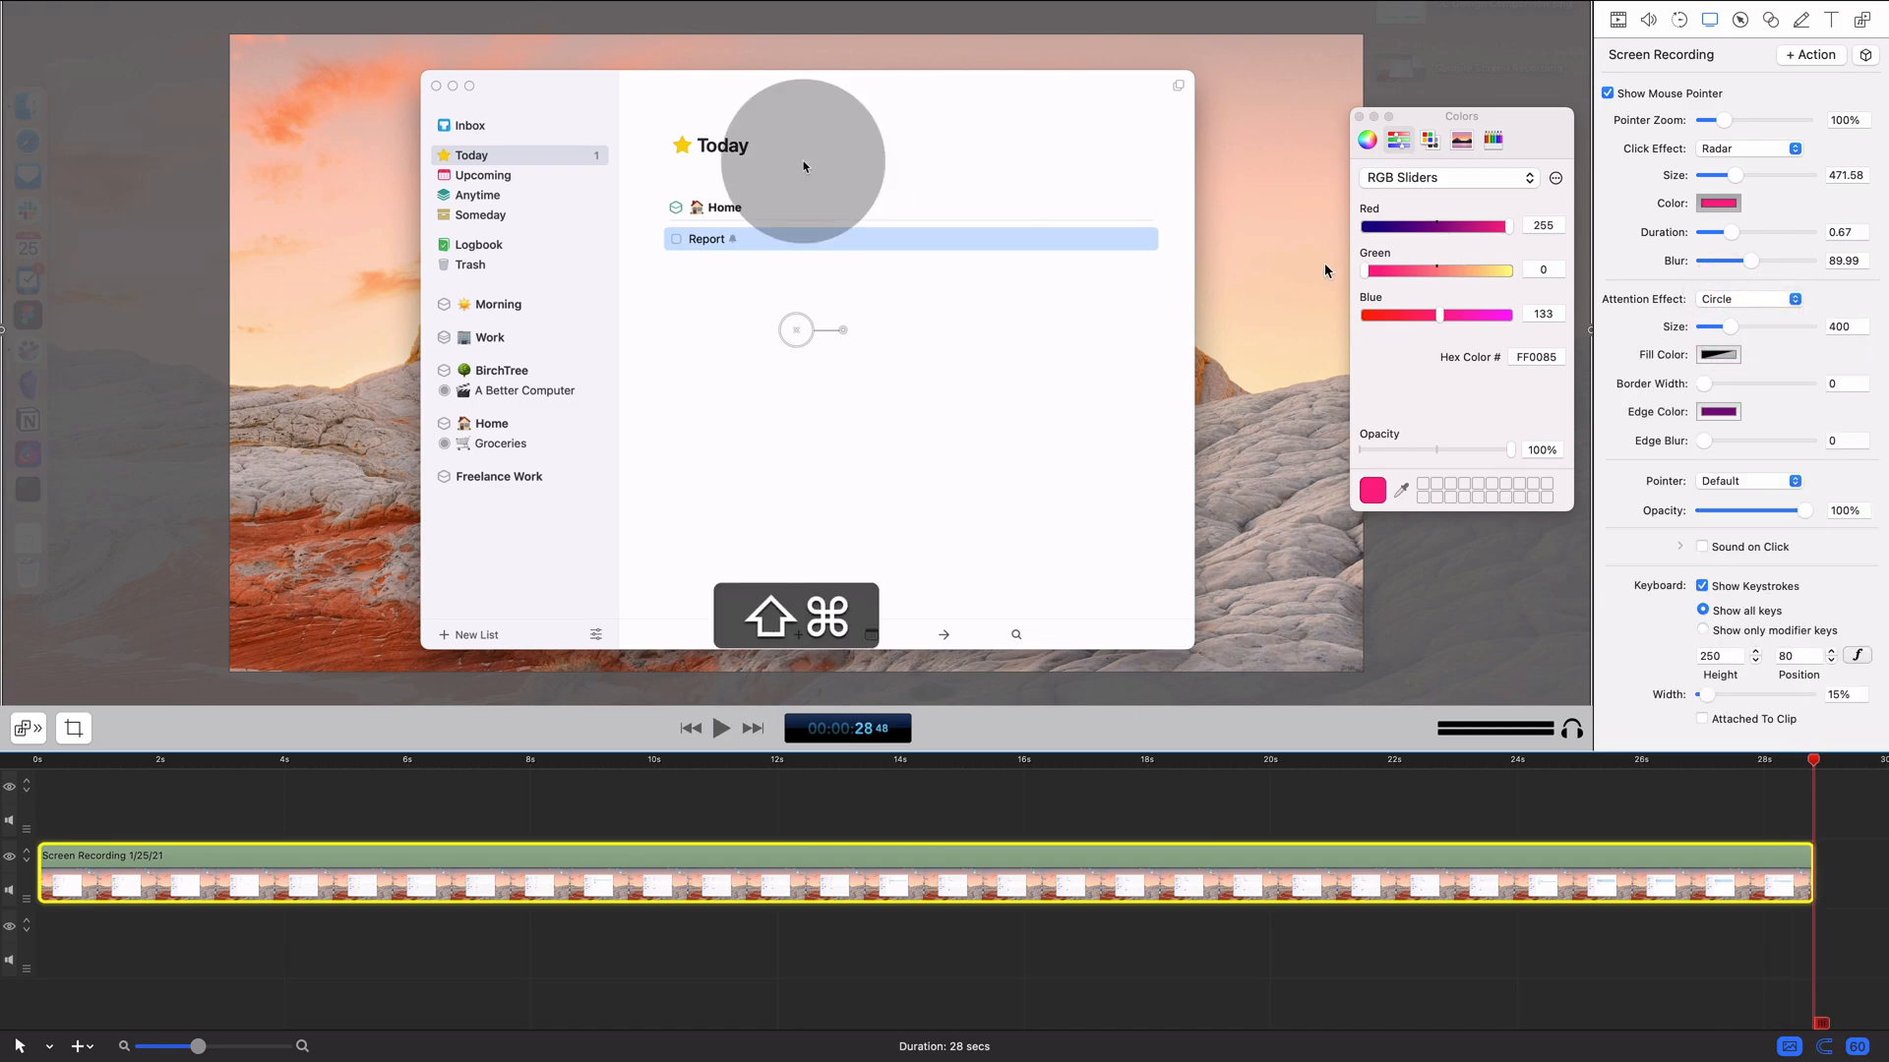
pyautogui.moveTo(1613, 762); pyautogui.dragTo(1759, 763)
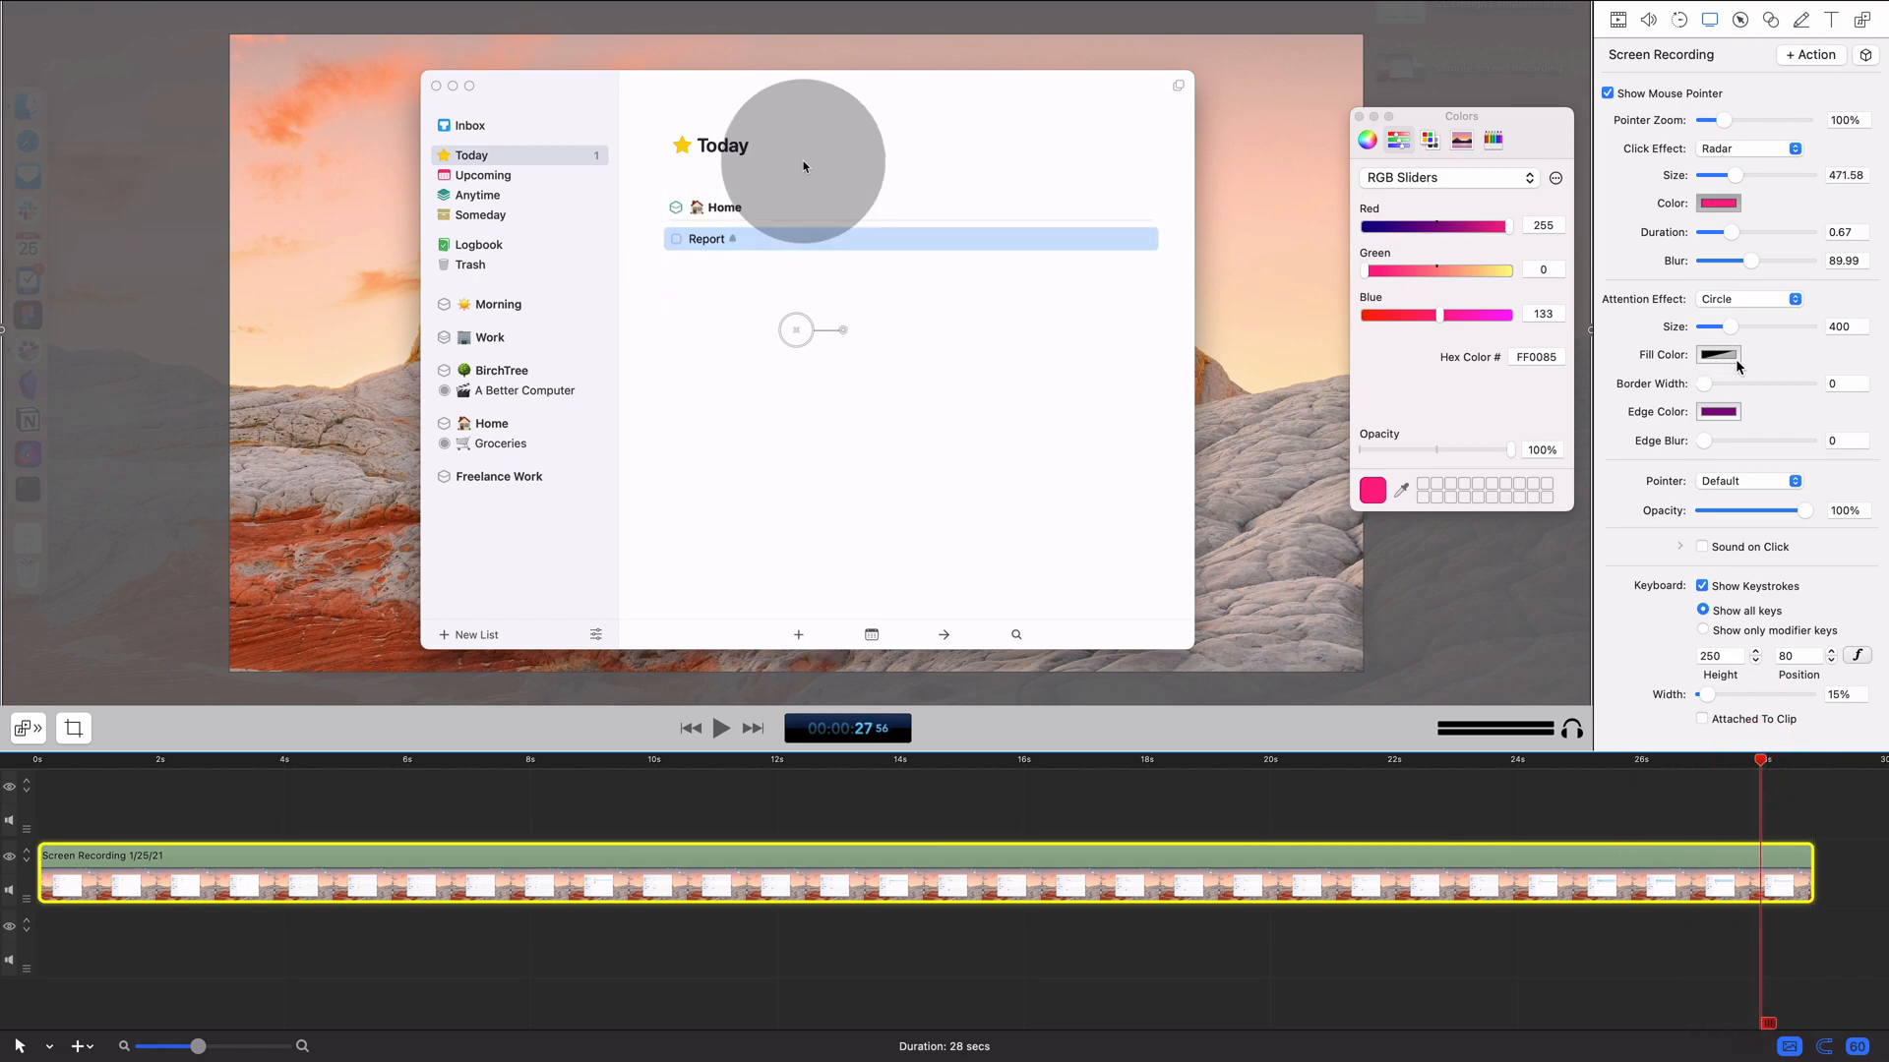
pyautogui.moveTo(1706, 390); pyautogui.dragTo(1674, 437)
pyautogui.click(1733, 297)
pyautogui.click(1722, 281)
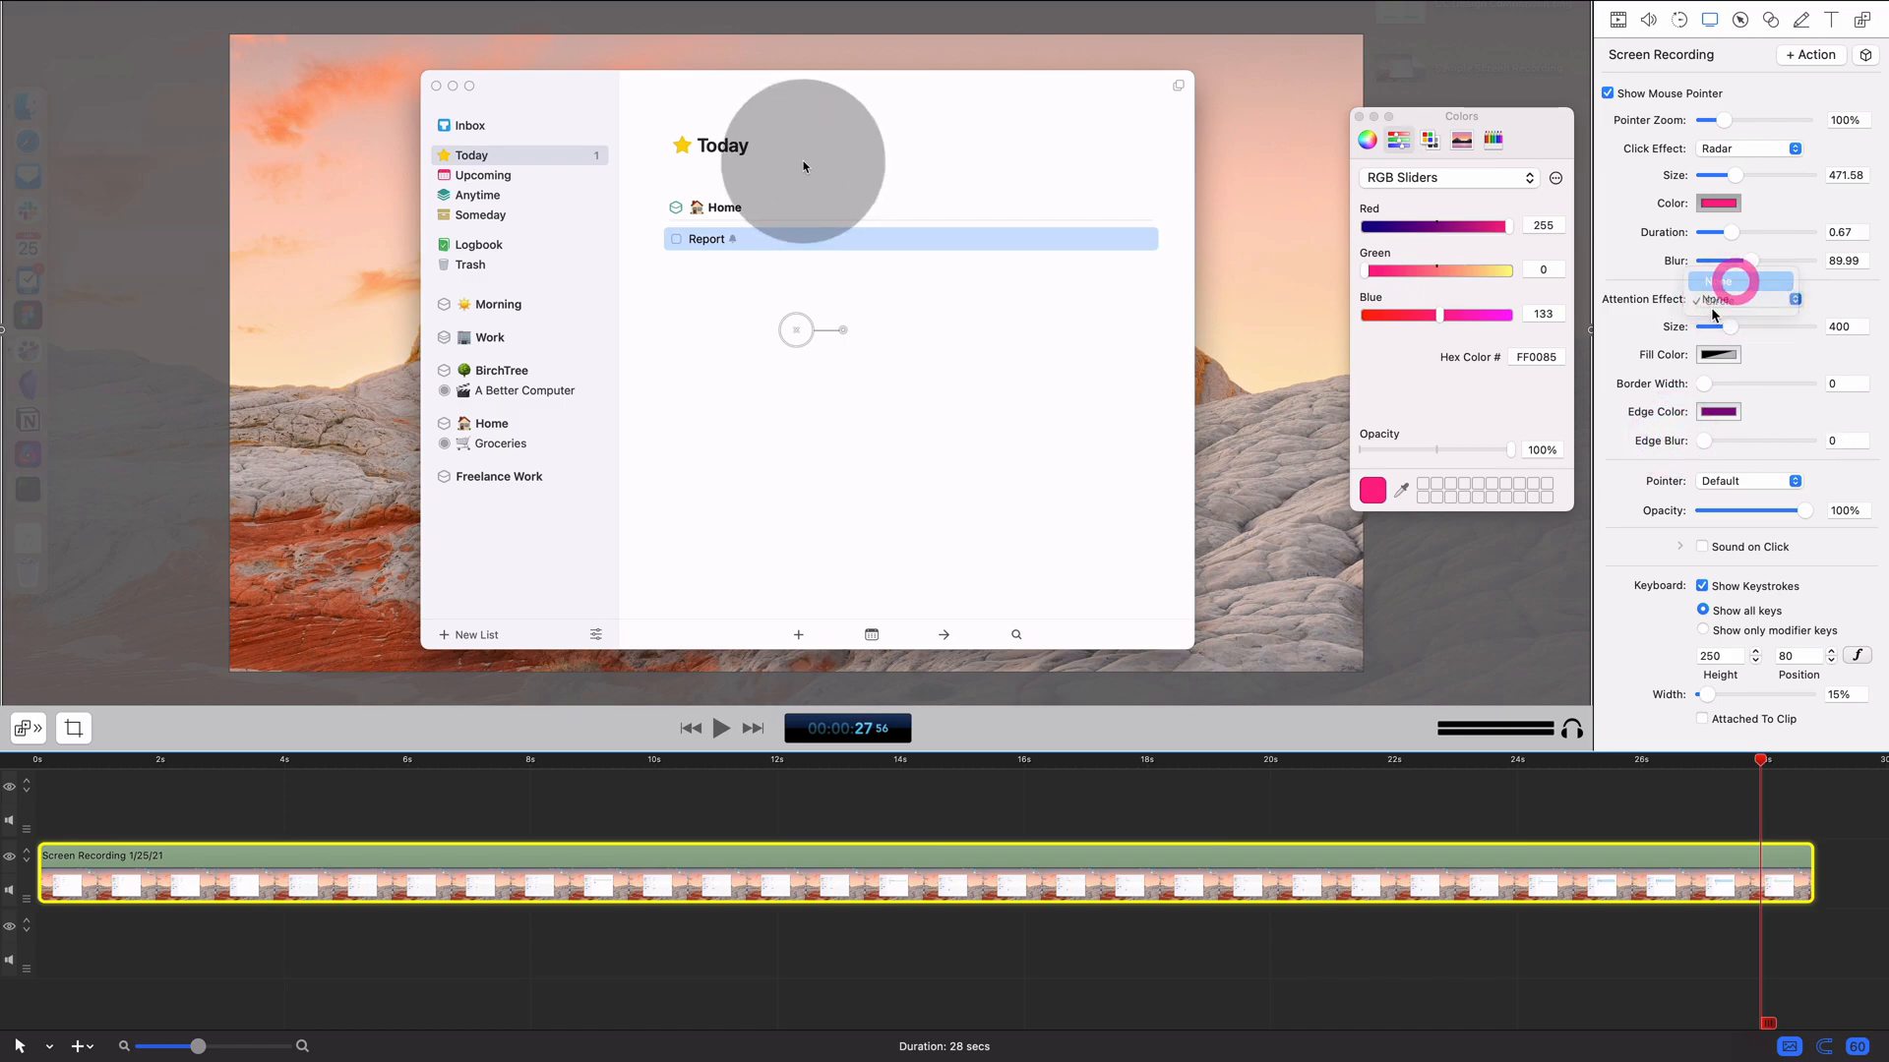
# Enlarge the mouse pointer to a 241% zoom and check it around 24 and 21 seconds in the clip
pyautogui.moveTo(1721, 118); pyautogui.dragTo(1752, 122)
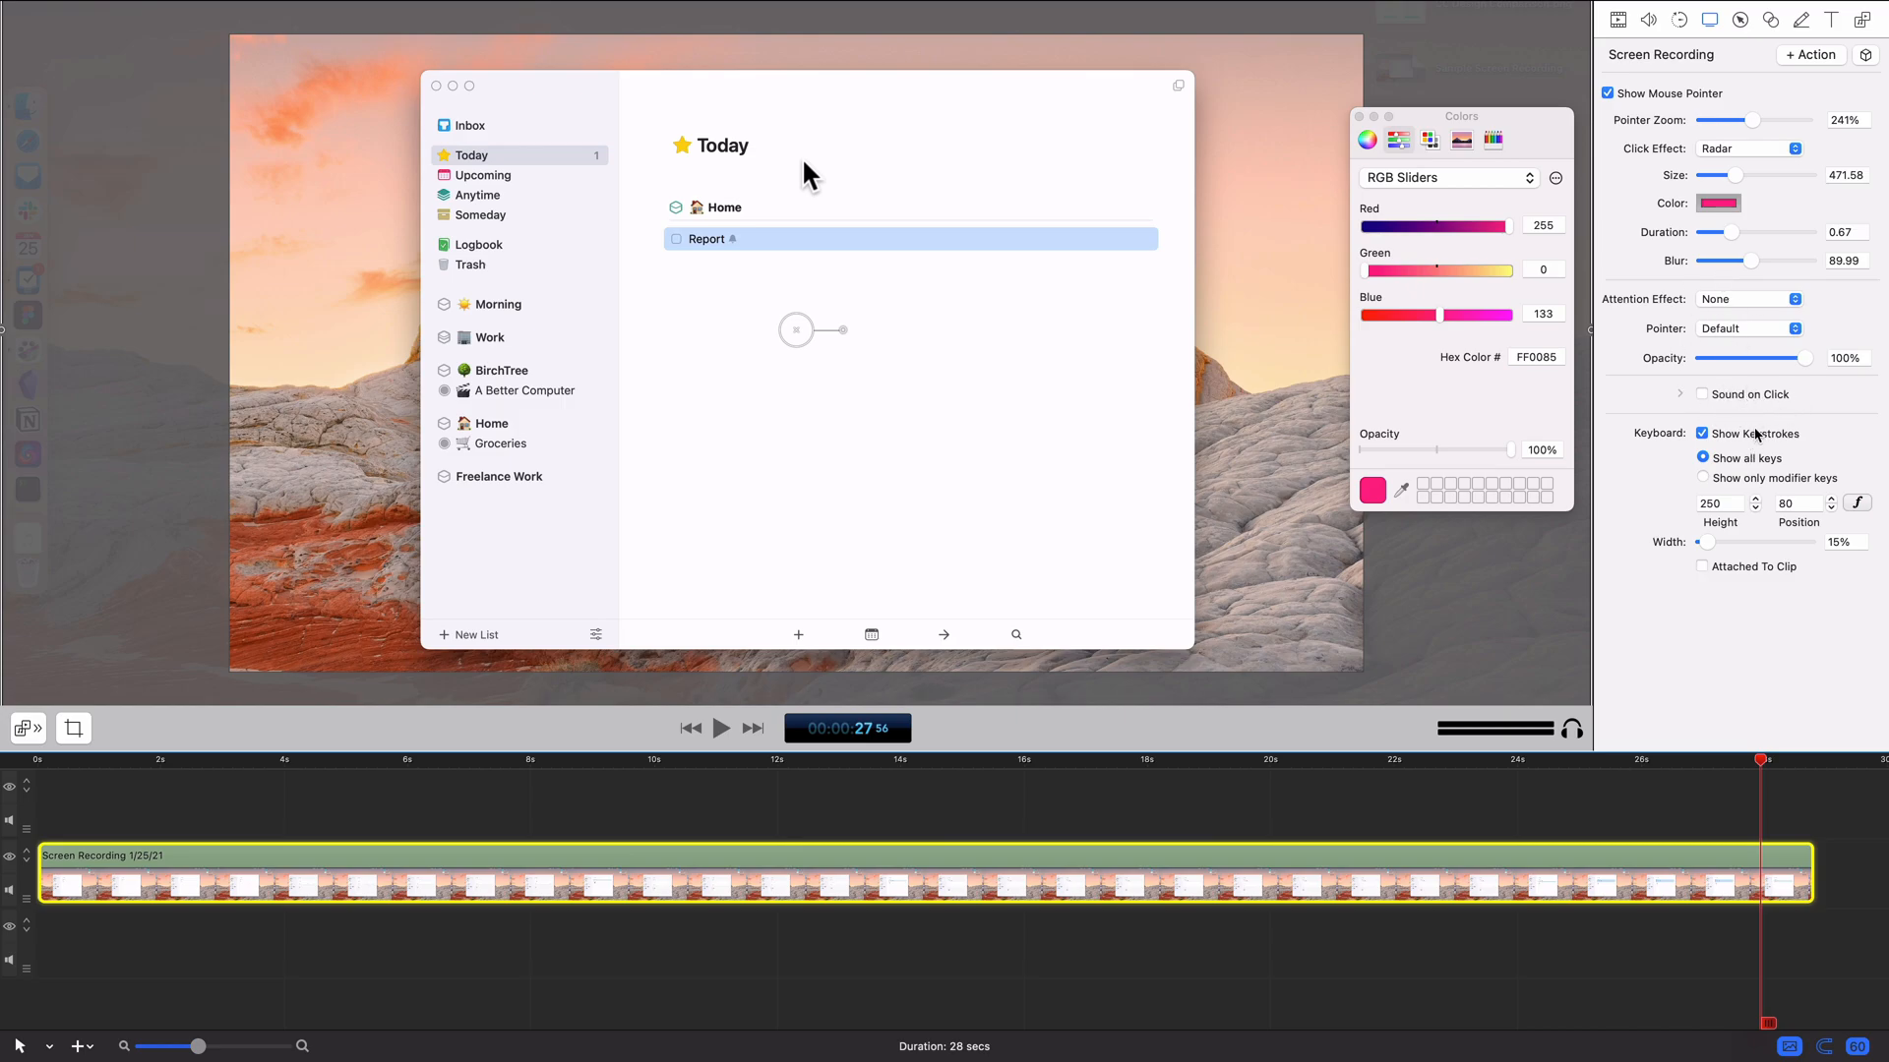
pyautogui.click(1526, 763)
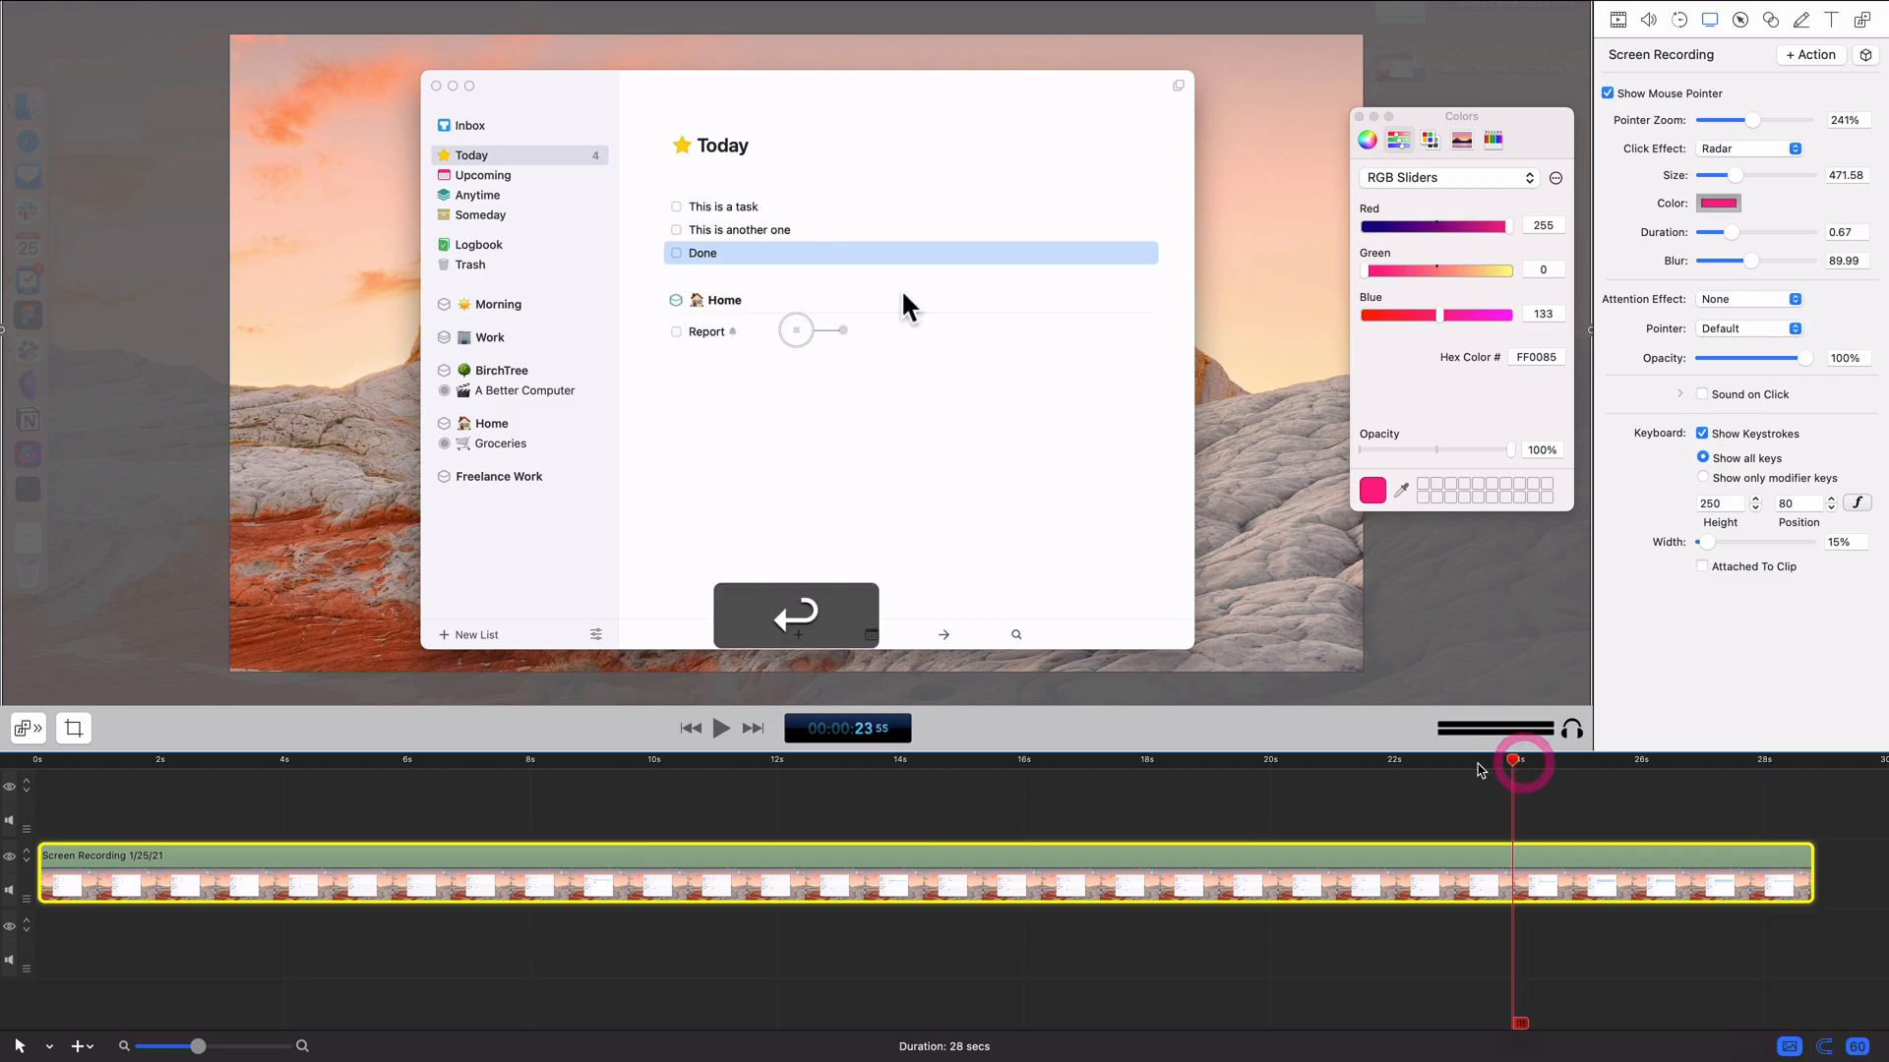
pyautogui.click(1349, 764)
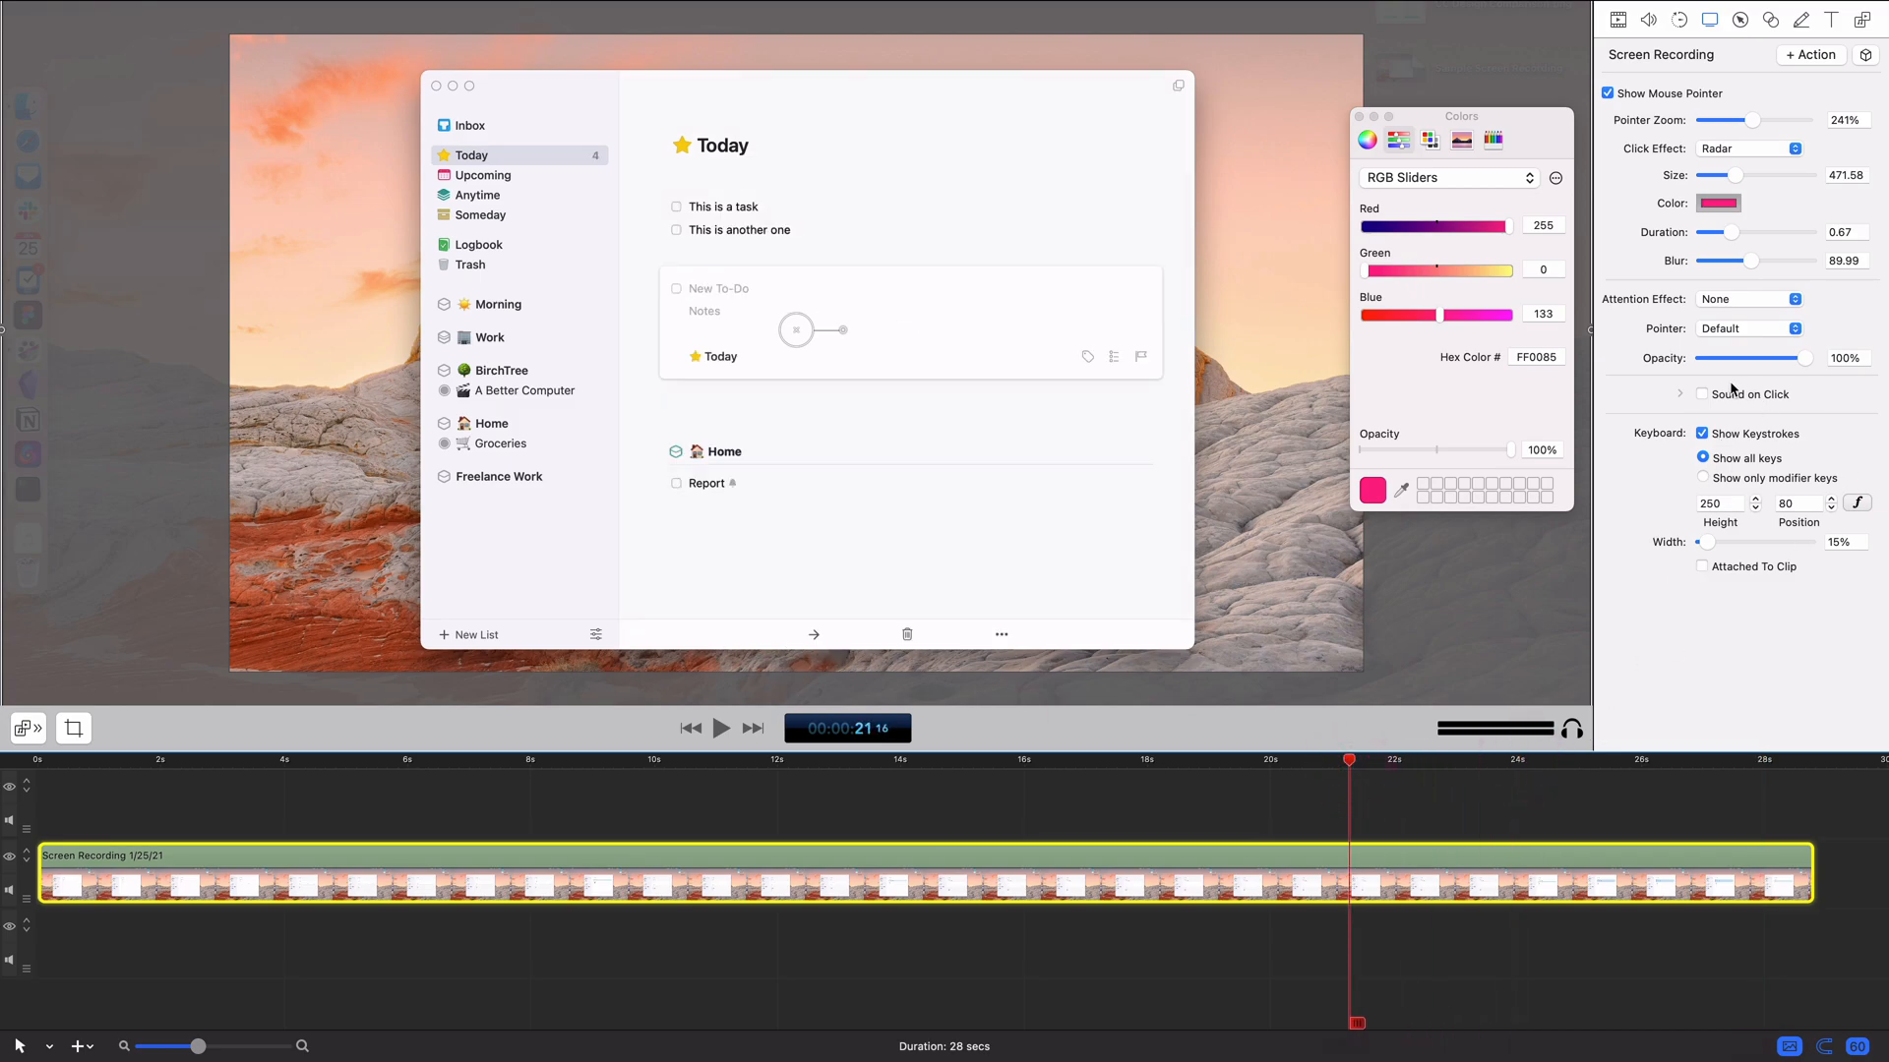